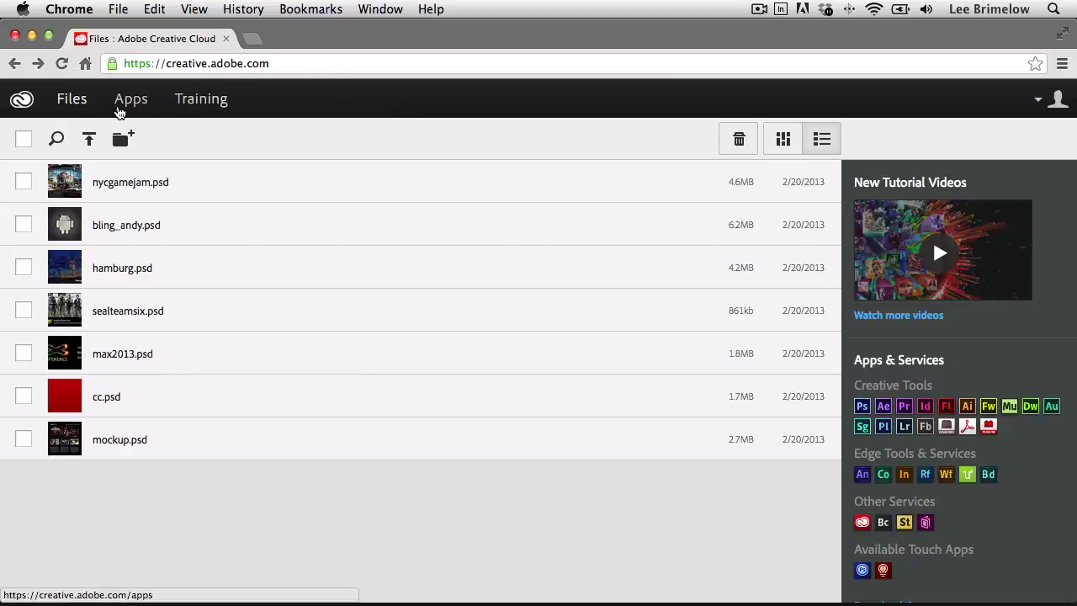
Open the Creative Cloud apps listing and look over the Creative Tools and Edge Tools & Services offerings.
{"action": "left_click", "coordinate": [127, 103]}
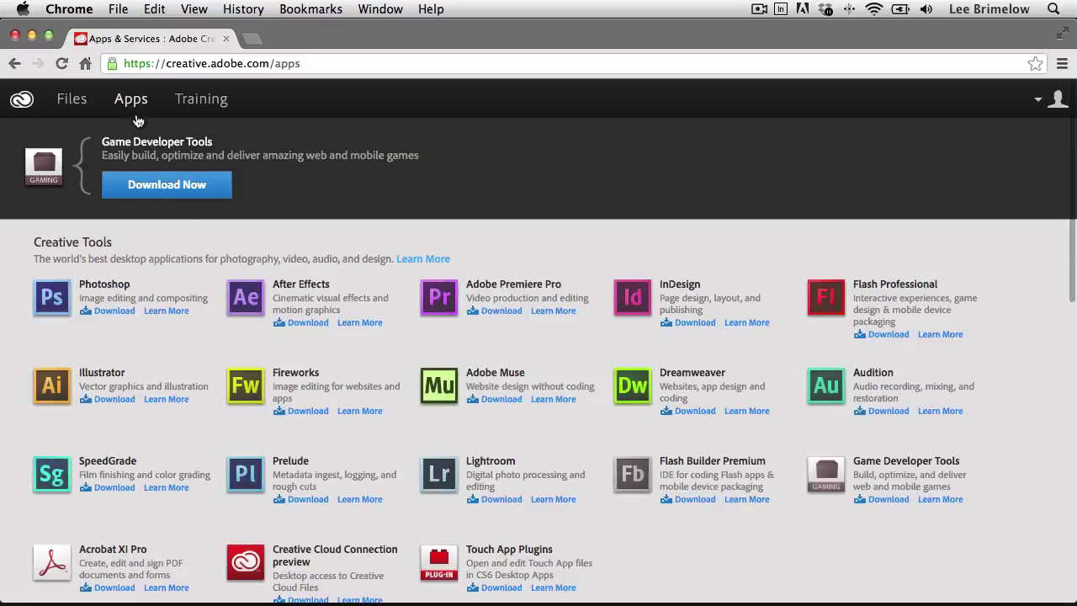
{"action": "scroll", "coordinate": [584, 250], "scroll_direction": "down", "scroll_amount": 8}
{"action": "scroll", "coordinate": [587, 248], "scroll_direction": "down", "scroll_amount": 1}
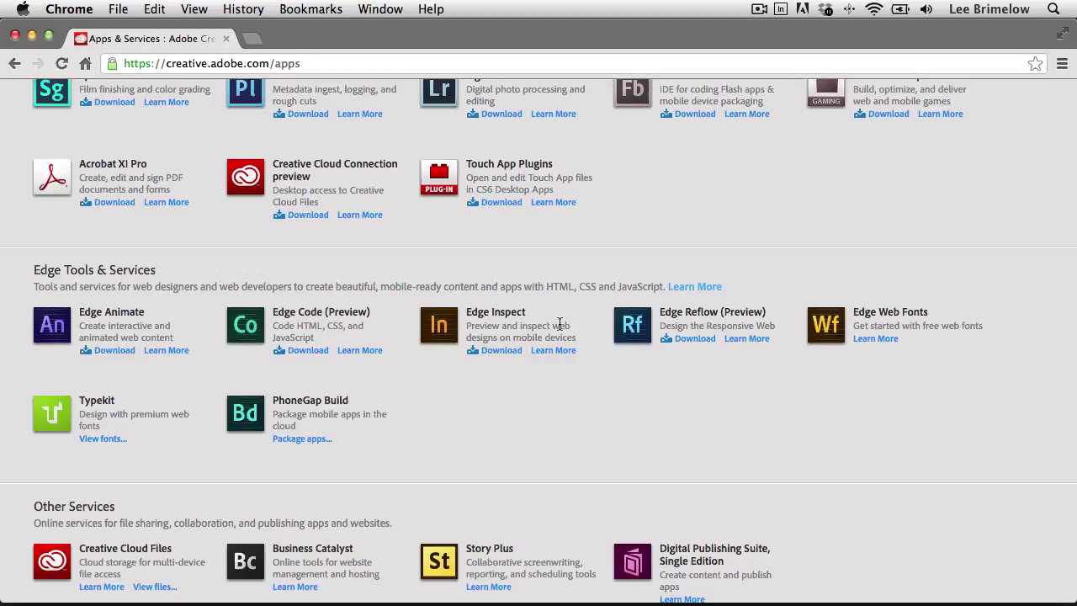
Put the browser away, look through the files in the reflowAssets desktop folder, and close its window.
{"action": "left_click", "coordinate": [32, 35]}
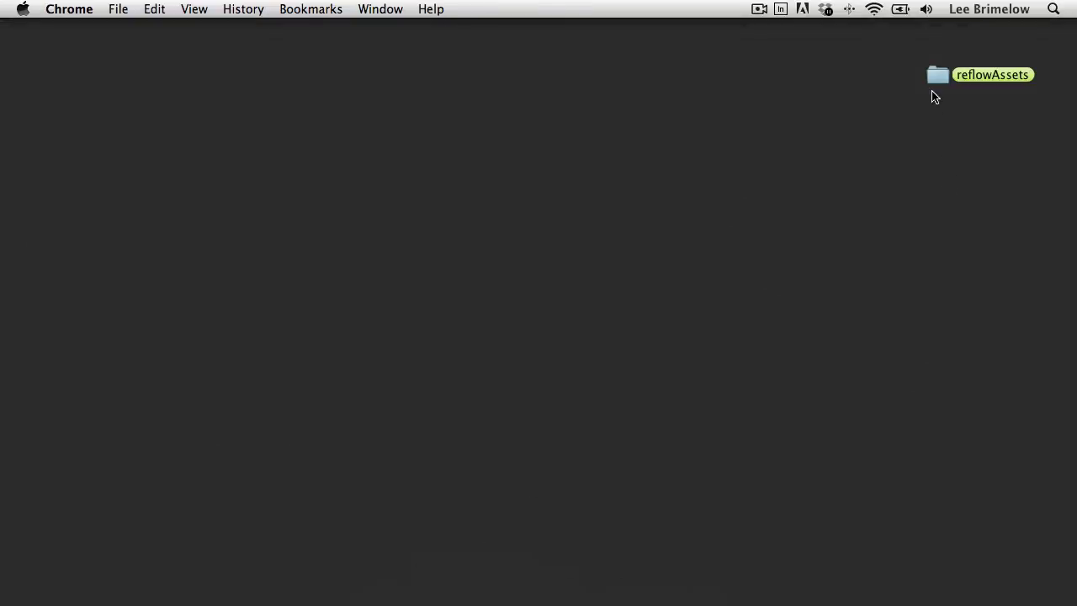
{"action": "double_click", "coordinate": [941, 78]}
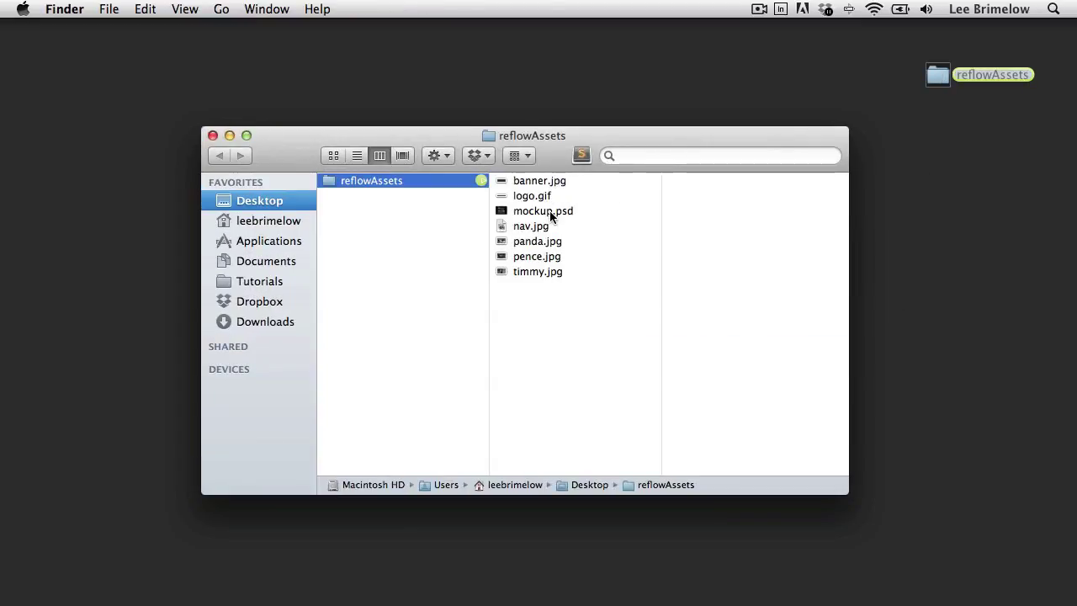
{"action": "left_click", "coordinate": [213, 136]}
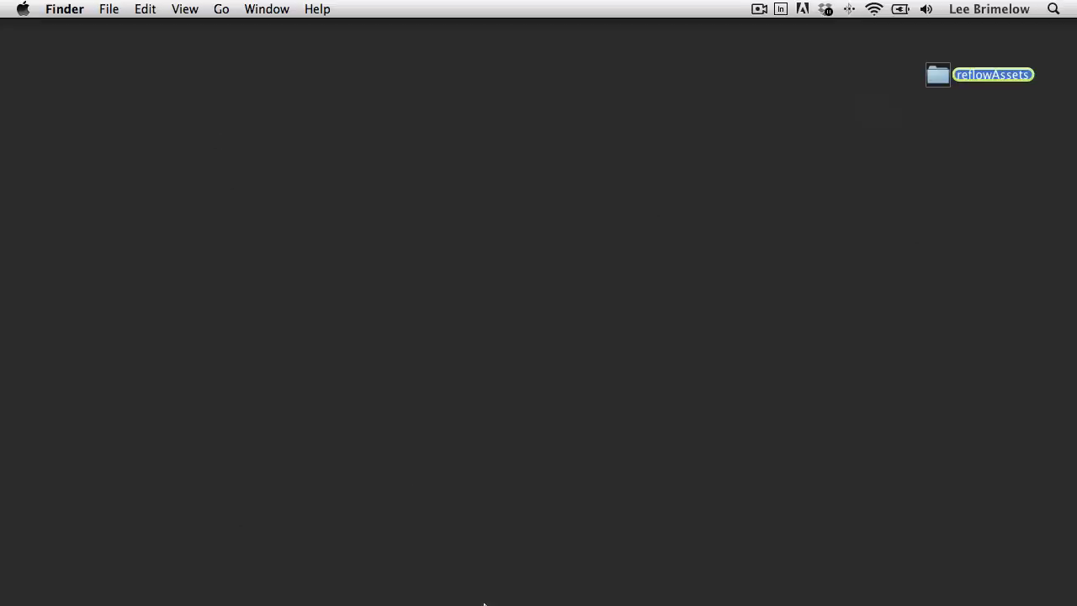
Switch to Photoshop, examine the header, banner and three-column layout of mockup.psd at 100%, and minimize the program.
{"action": "left_click", "coordinate": [555, 597]}
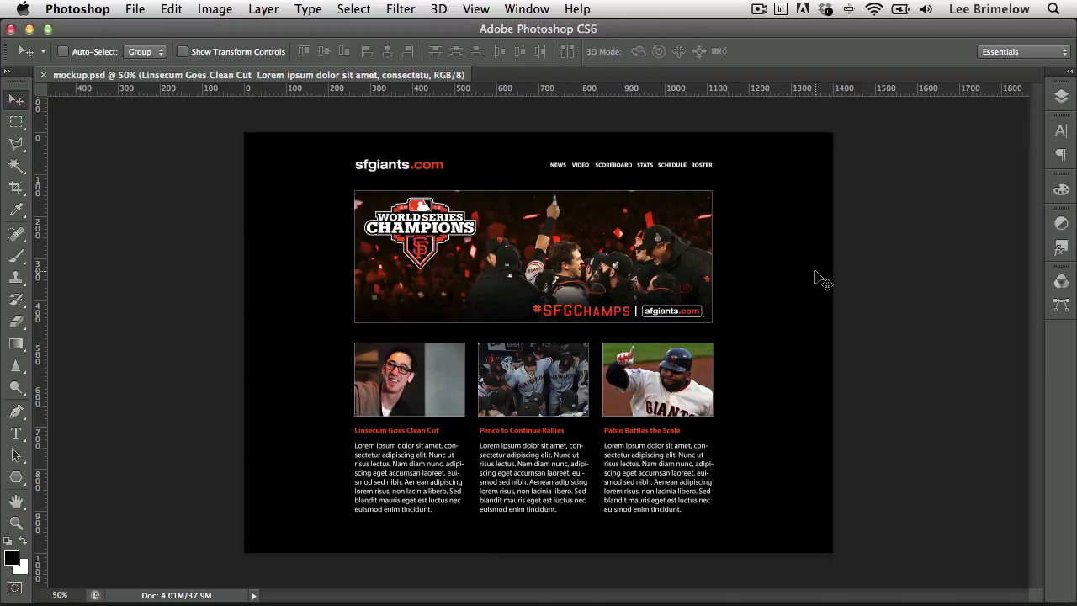
{"action": "key", "text": "super+equal"}
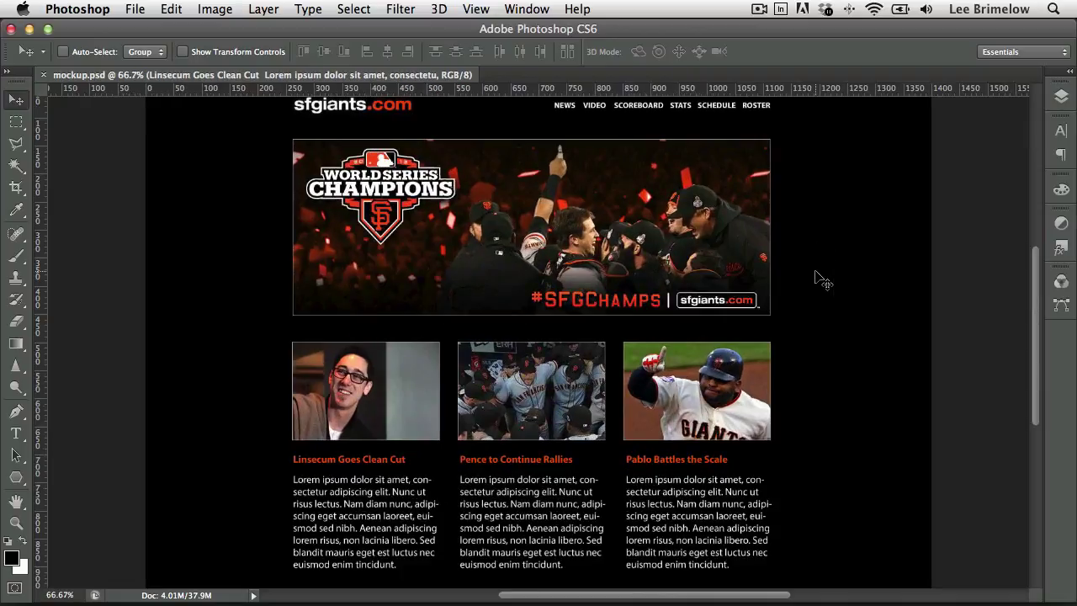
{"action": "scroll", "coordinate": [673, 290], "scroll_direction": "up", "scroll_amount": 3}
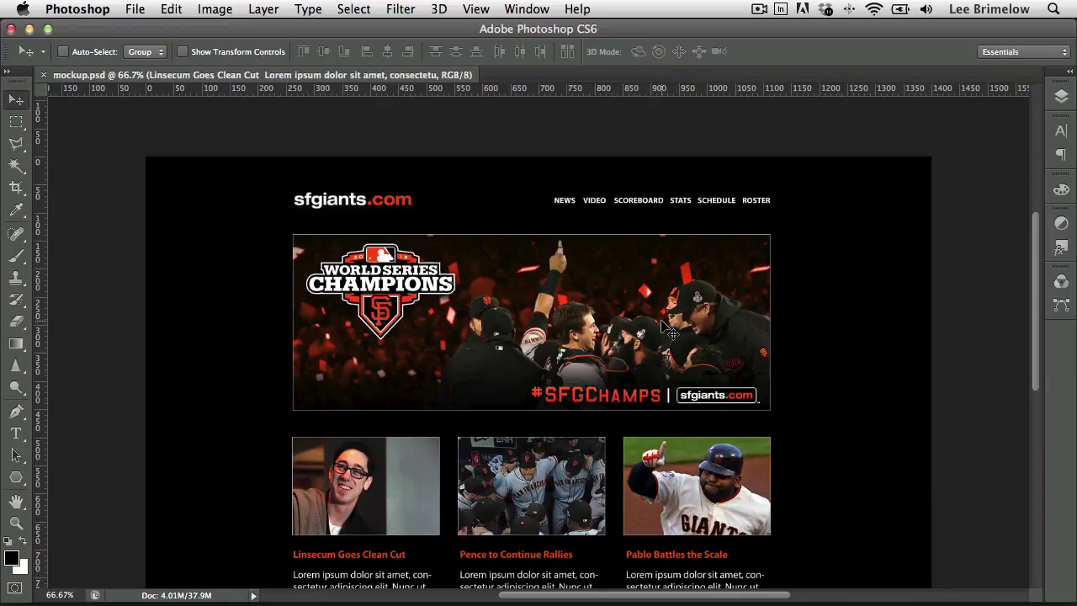
{"action": "key", "text": "super+1"}
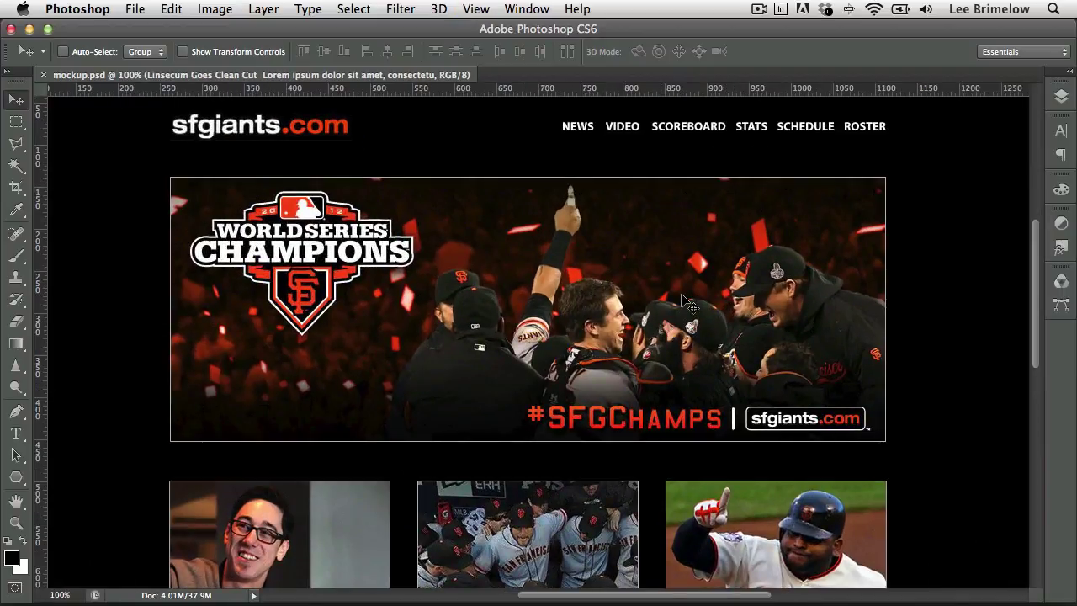
{"action": "scroll", "coordinate": [688, 305], "scroll_direction": "up", "scroll_amount": 5}
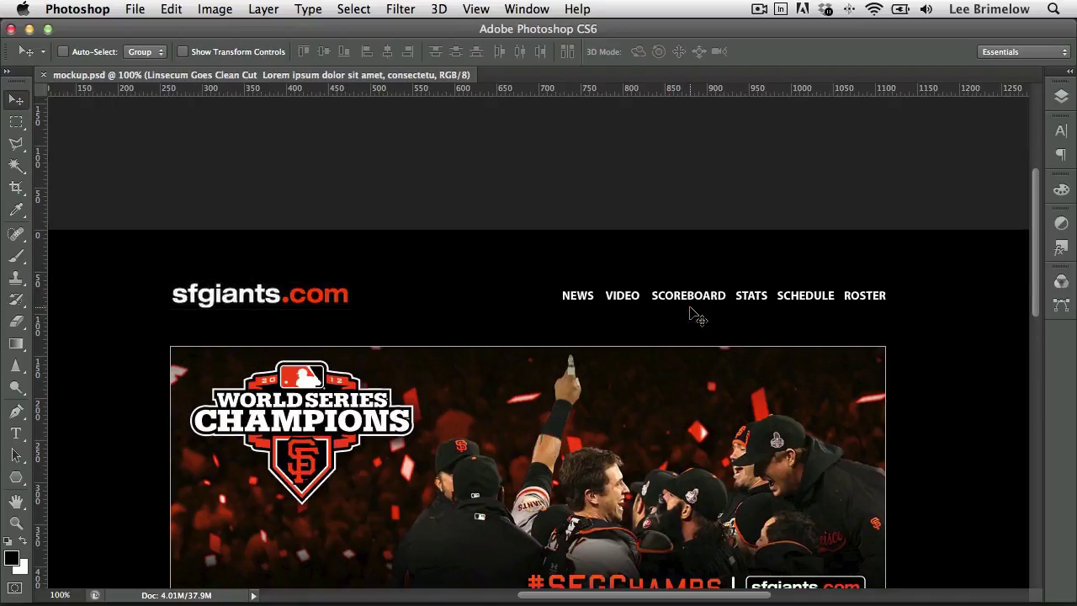
{"action": "scroll", "coordinate": [696, 313], "scroll_direction": "down", "scroll_amount": 7}
{"action": "scroll", "coordinate": [697, 313], "scroll_direction": "down", "scroll_amount": 13}
{"action": "scroll", "coordinate": [697, 313], "scroll_direction": "up", "scroll_amount": 12}
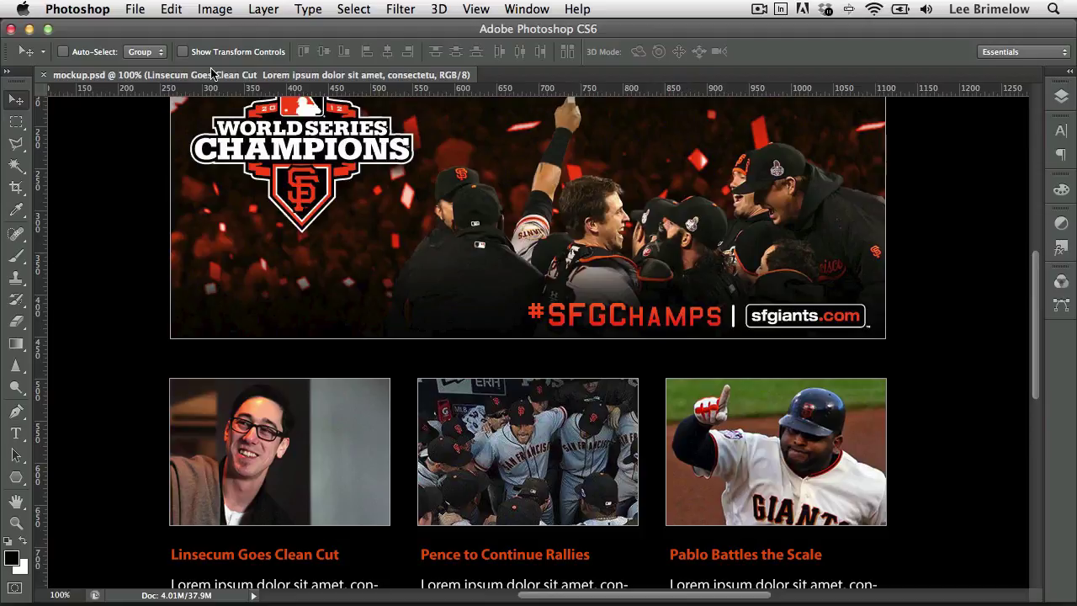
{"action": "left_click", "coordinate": [27, 29]}
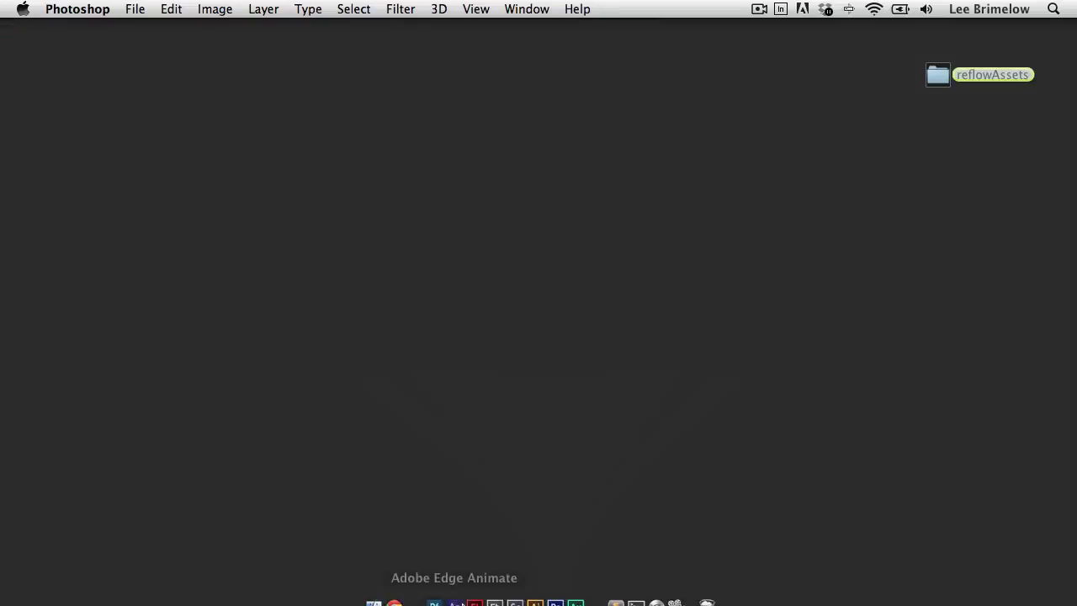
Open Edge Reflow and review the default container's layout, grid and styling properties.
{"action": "left_click", "coordinate": [435, 588]}
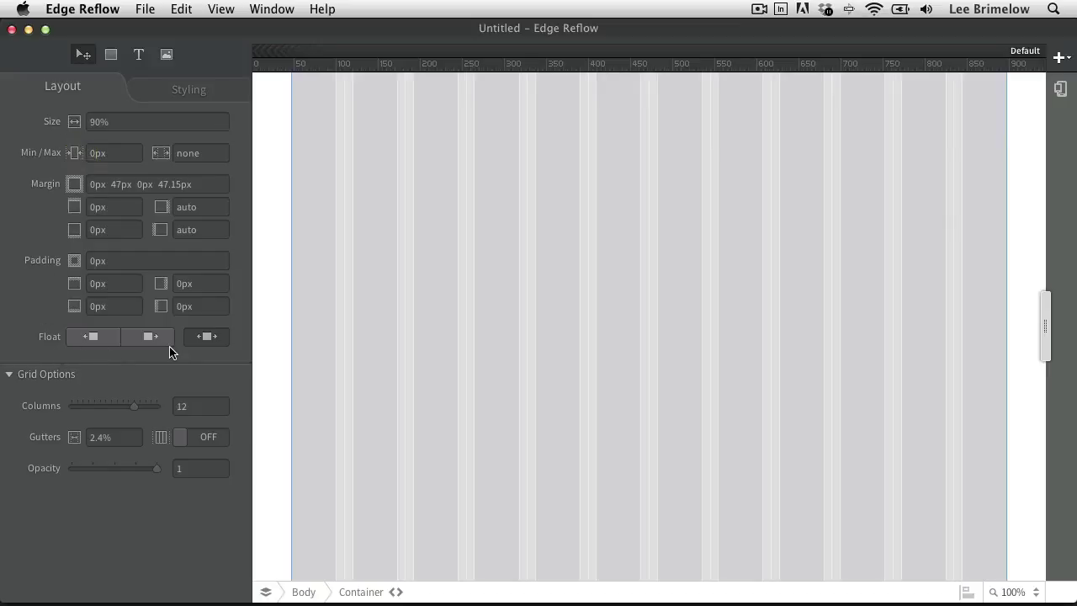
{"action": "left_click", "coordinate": [187, 89]}
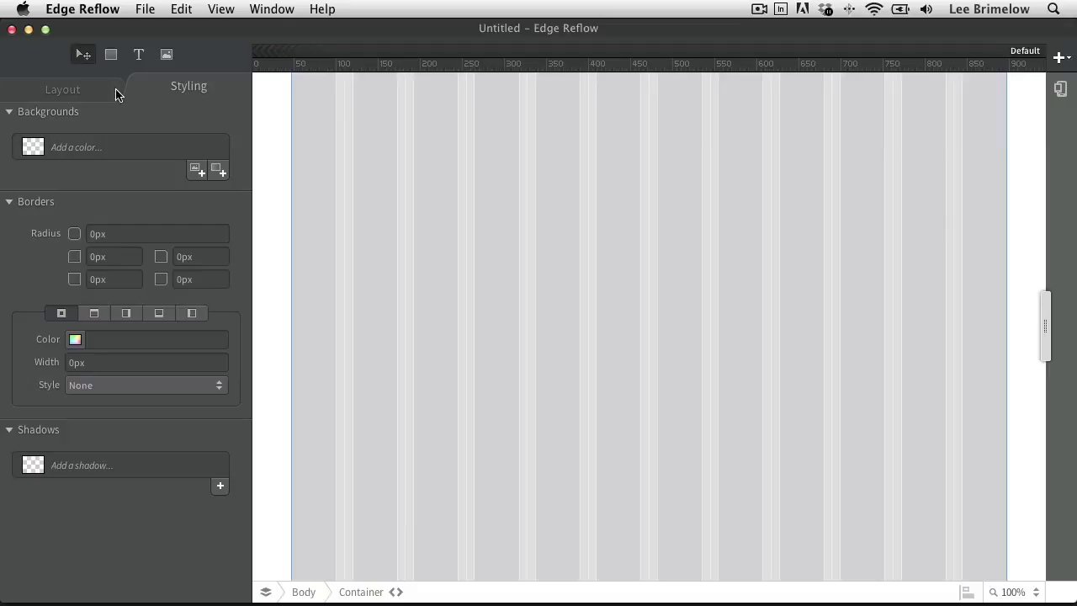
{"action": "left_click", "coordinate": [85, 87]}
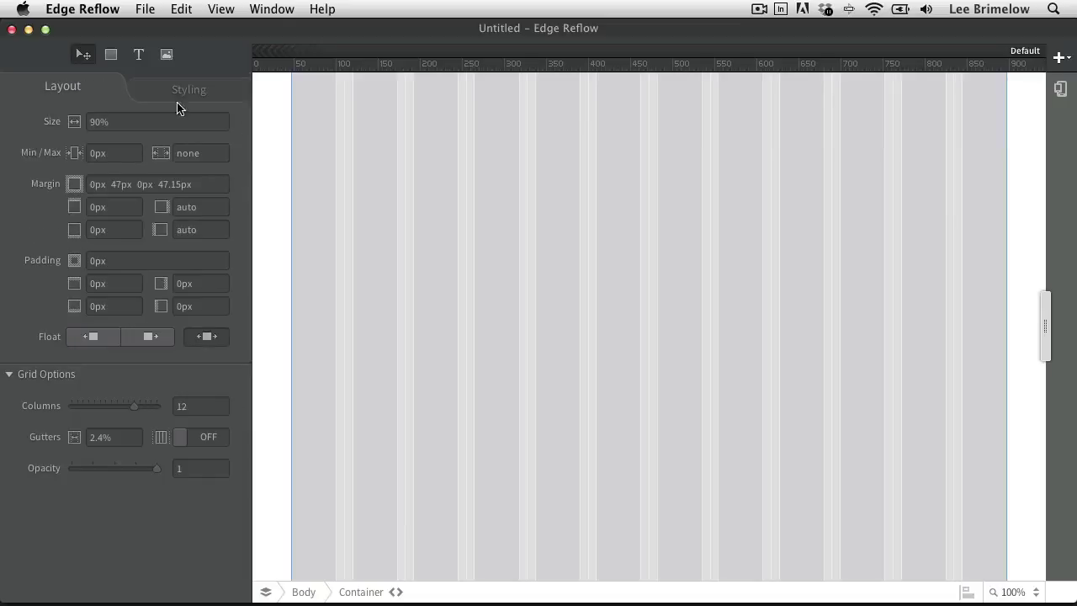
{"action": "left_click", "coordinate": [273, 594]}
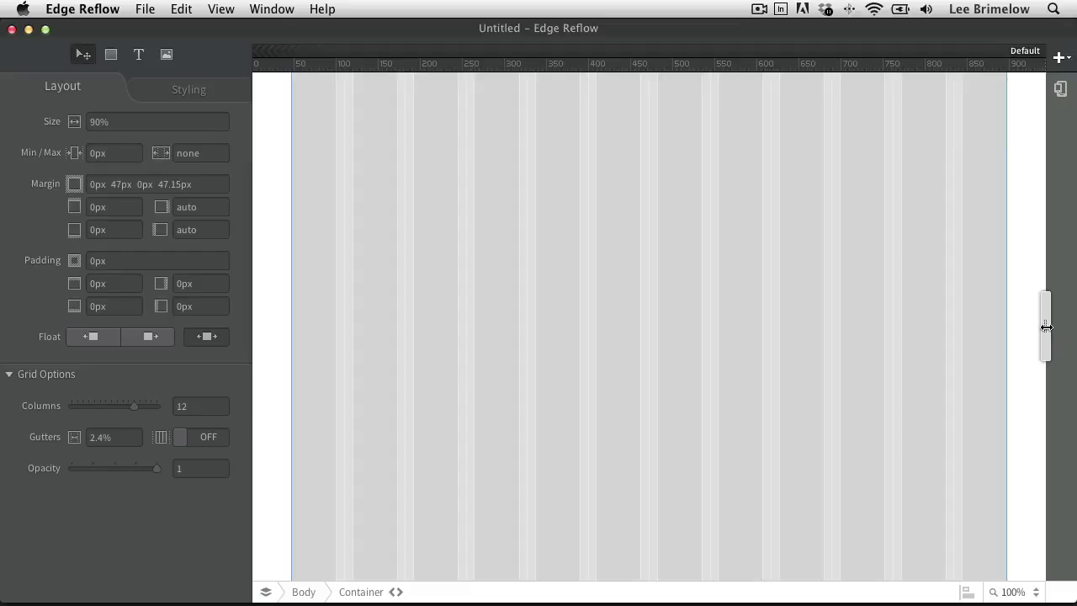
Try a media query breakpoint with the page narrowed to 450 px, remove it, and restore the full page width.
{"action": "left_click_drag", "start_coordinate": [1046, 326], "coordinate": [1074, 345]}
{"action": "left_click_drag", "start_coordinate": [1046, 323], "coordinate": [632, 335]}
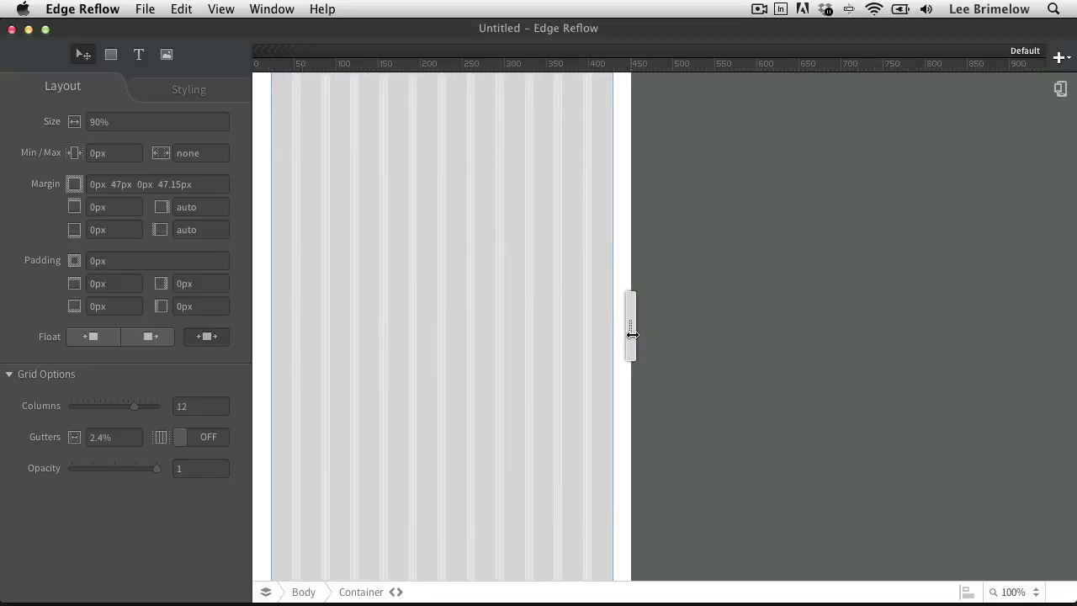
{"action": "left_click", "coordinate": [1059, 56]}
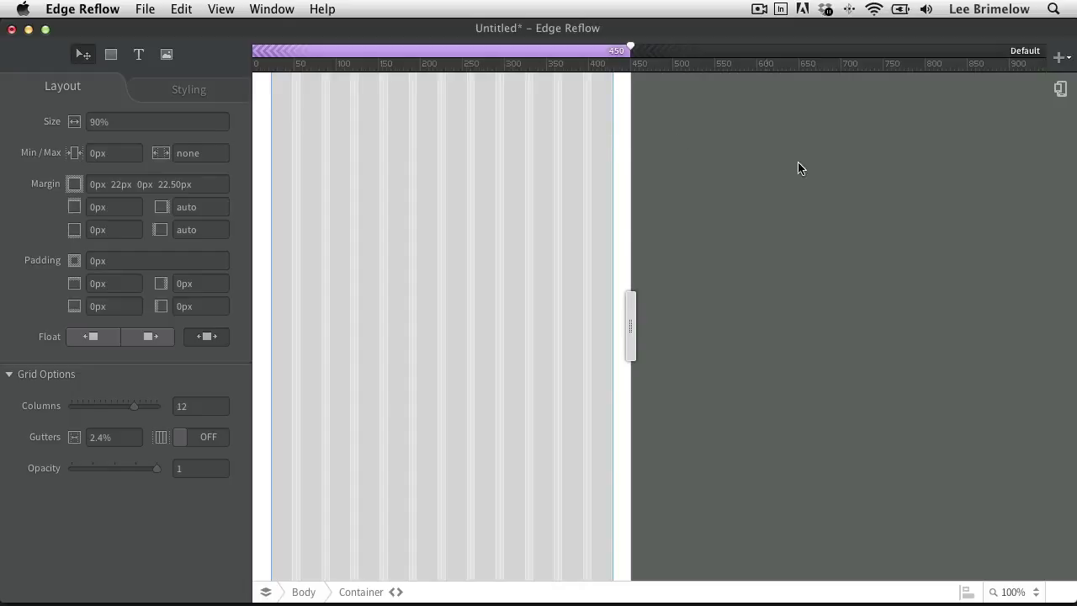
{"action": "left_click", "coordinate": [825, 176]}
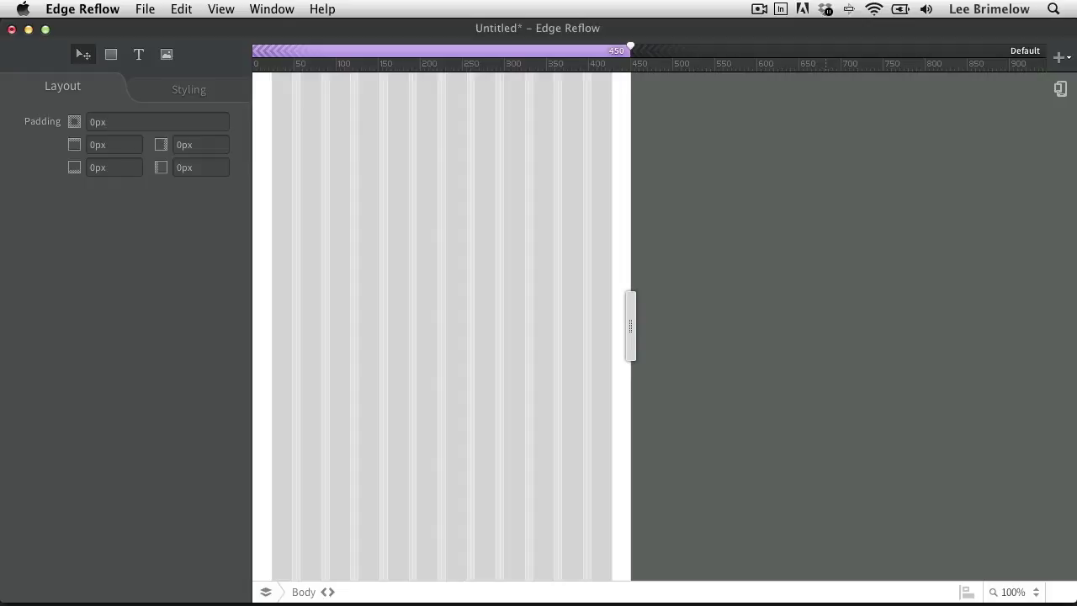
{"action": "left_click", "coordinate": [489, 195]}
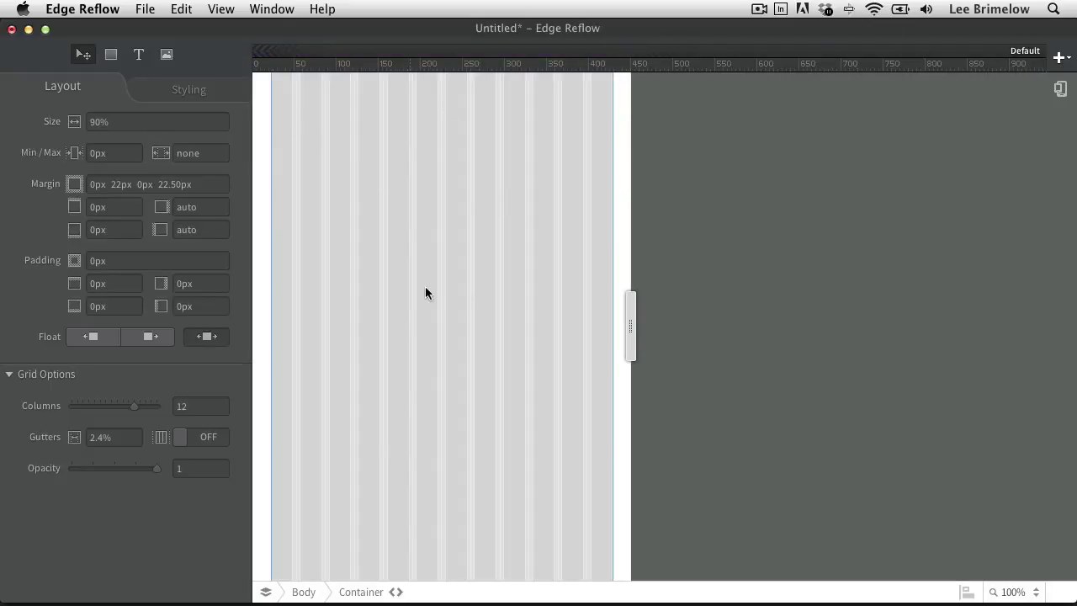
{"action": "left_click_drag", "start_coordinate": [631, 310], "coordinate": [1047, 362]}
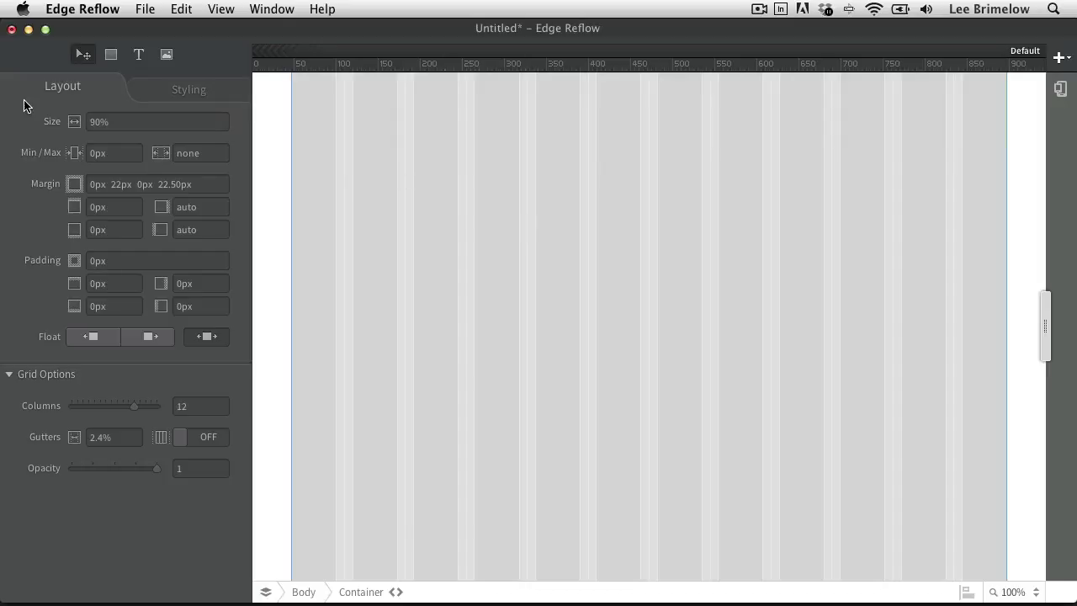
Set the container's width to 850px and keep the container selected.
{"action": "left_click", "coordinate": [122, 122]}
{"action": "left_click_drag", "start_coordinate": [122, 122], "coordinate": [81, 119]}
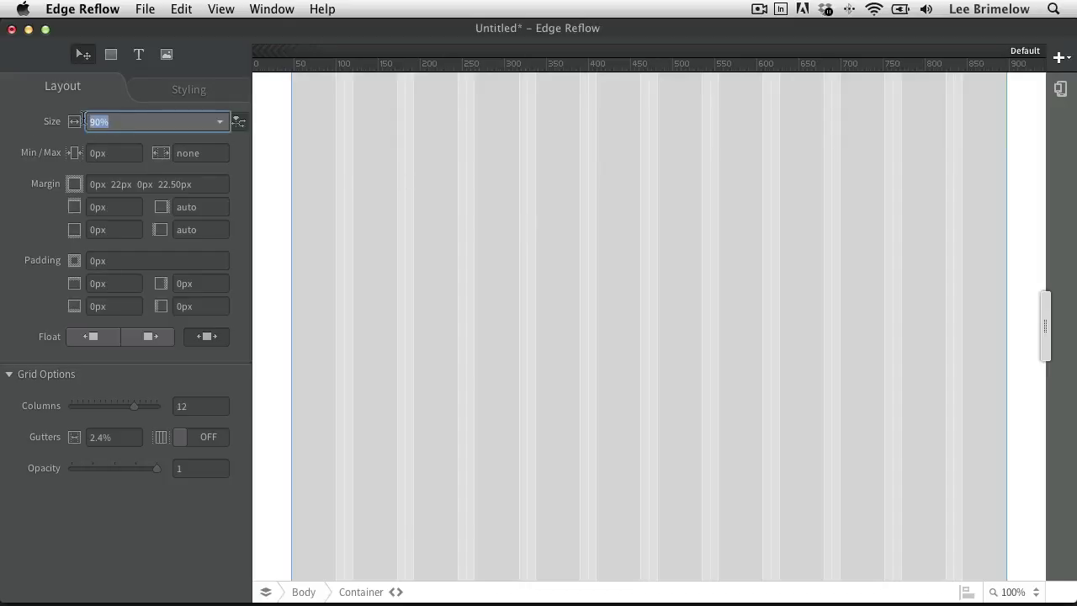
{"action": "type", "text": "850px"}
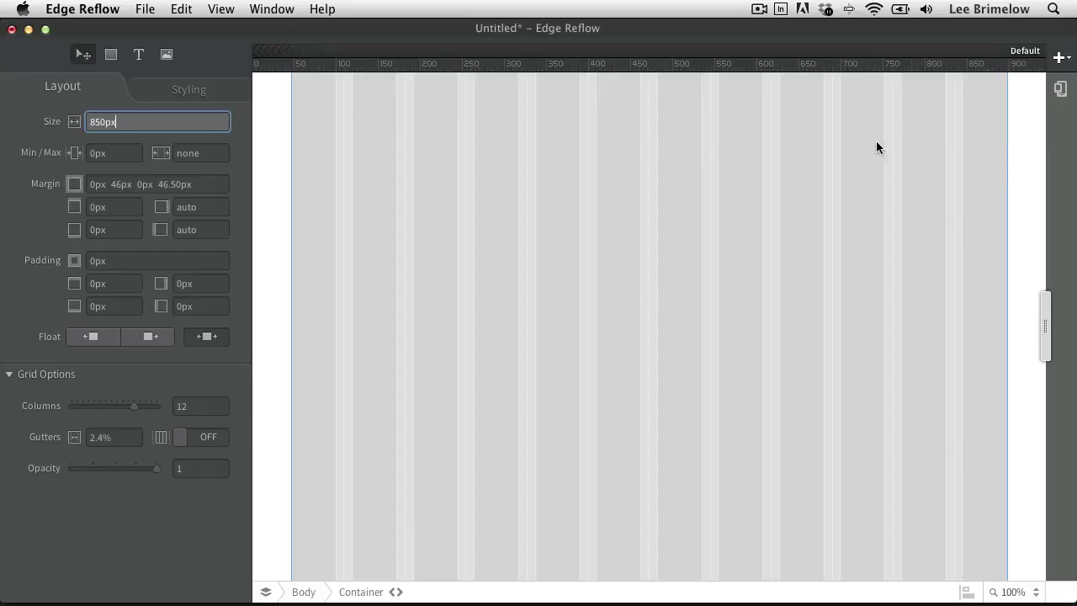
{"action": "left_click", "coordinate": [114, 153]}
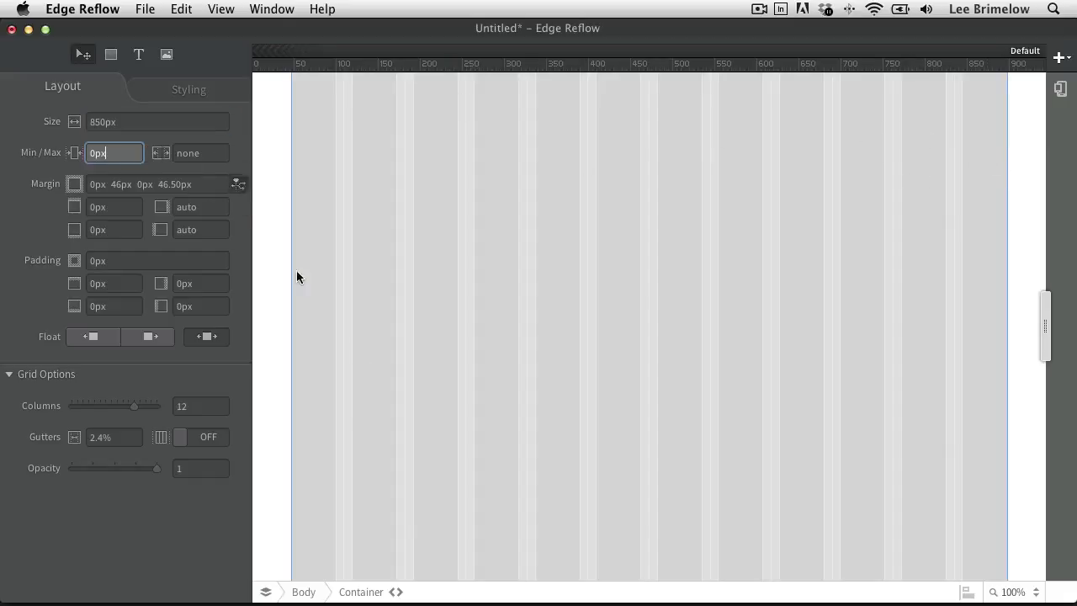
{"action": "left_click", "coordinate": [375, 592]}
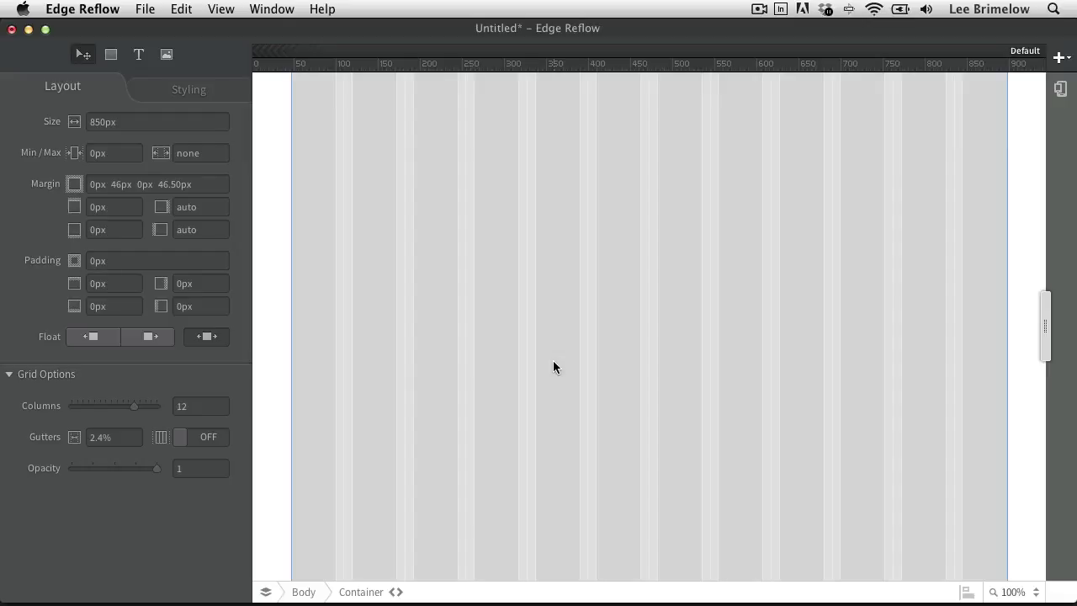
Give the page body a solid black background color, rgb(0, 0, 0).
{"action": "left_click", "coordinate": [269, 164]}
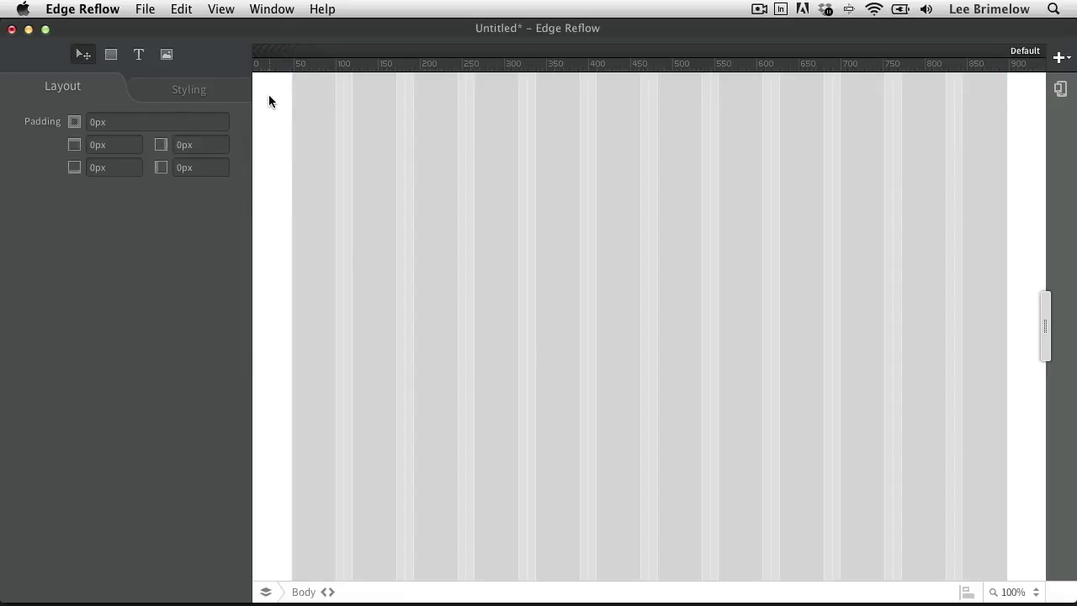
{"action": "left_click", "coordinate": [206, 89]}
{"action": "left_click", "coordinate": [33, 149]}
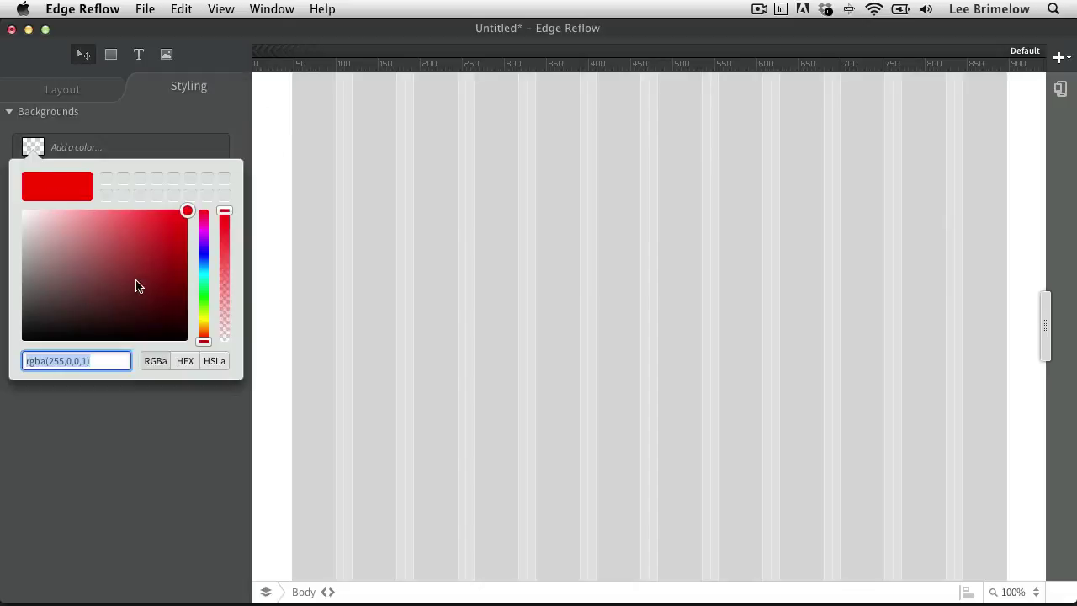
{"action": "left_click_drag", "start_coordinate": [168, 327], "coordinate": [202, 351]}
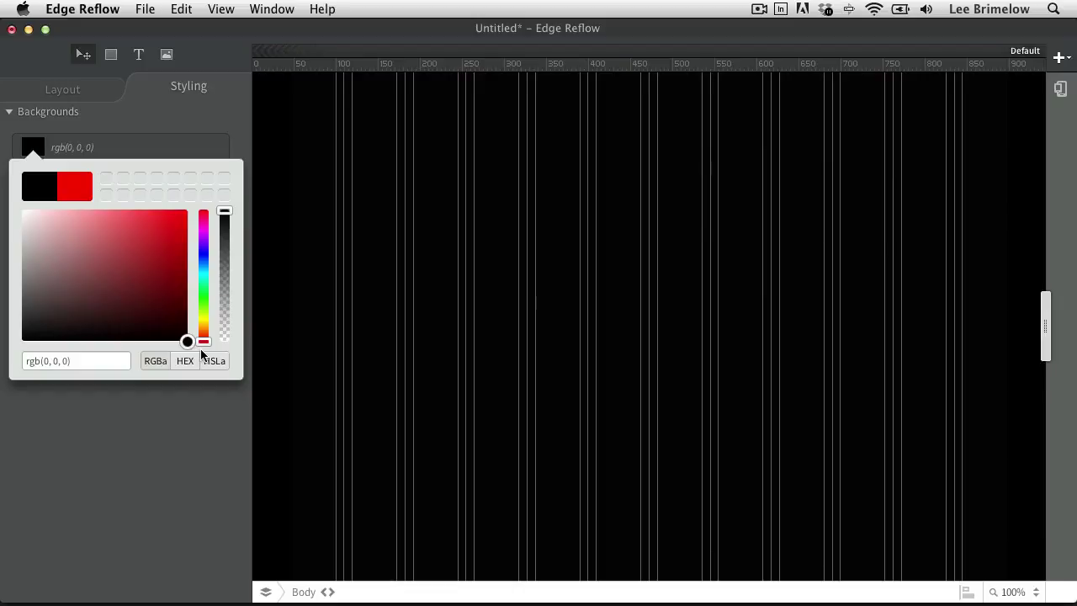
{"action": "left_click", "coordinate": [168, 118]}
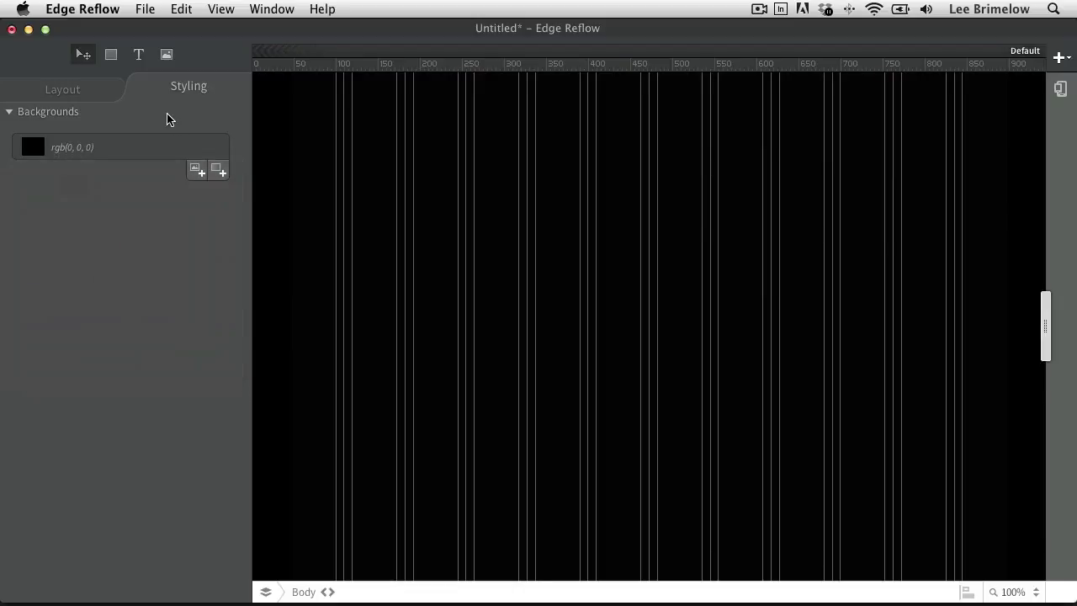
Try a white-to-black gradient background on the body, undo it, and return to the body's layout properties.
{"action": "left_click", "coordinate": [219, 172]}
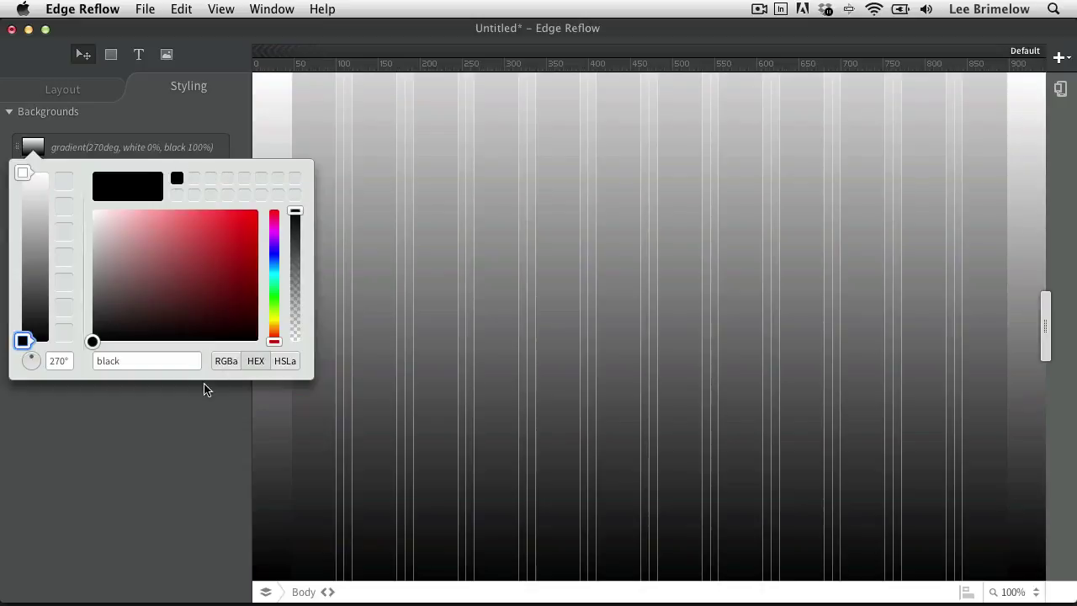
{"action": "left_click", "coordinate": [199, 421]}
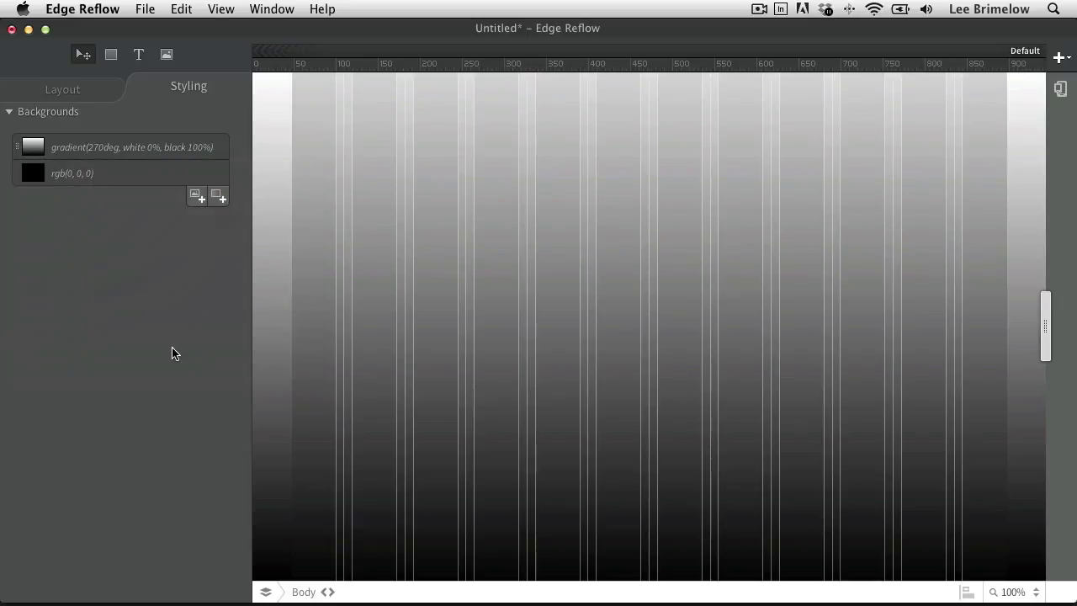
{"action": "key", "text": "super+z"}
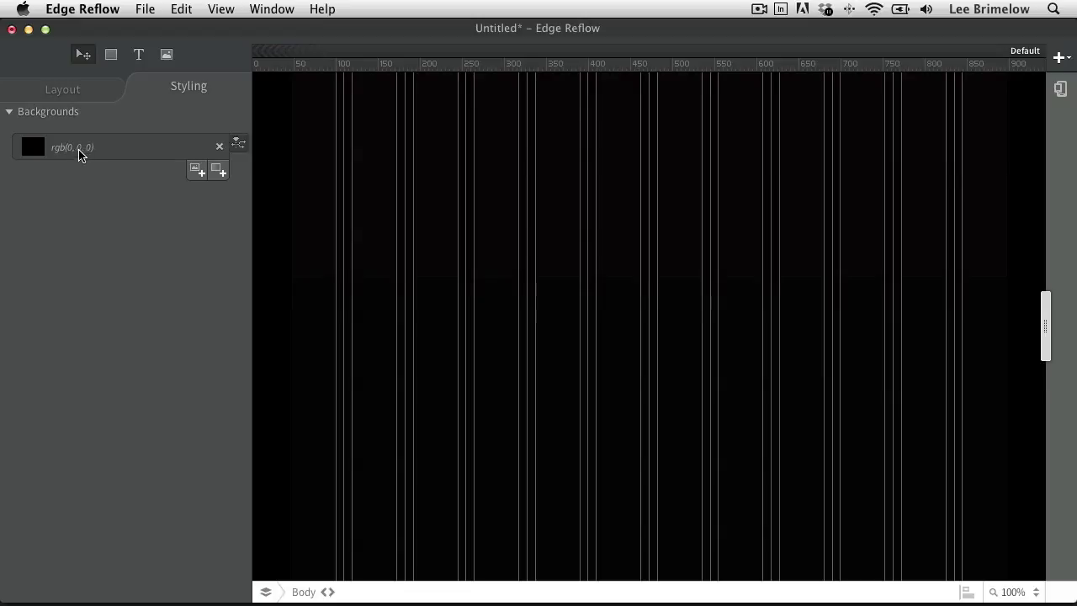
{"action": "left_click", "coordinate": [77, 89]}
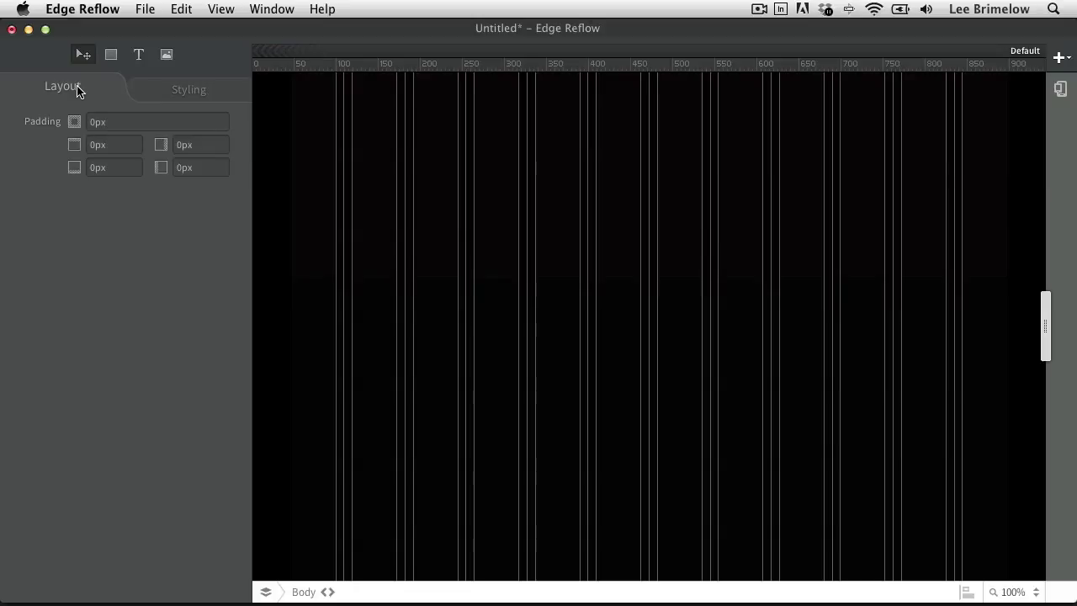
Save the project as Giants inside a new folder named Giants in reflowAssets.
{"action": "left_click", "coordinate": [146, 10]}
{"action": "left_click", "coordinate": [176, 74]}
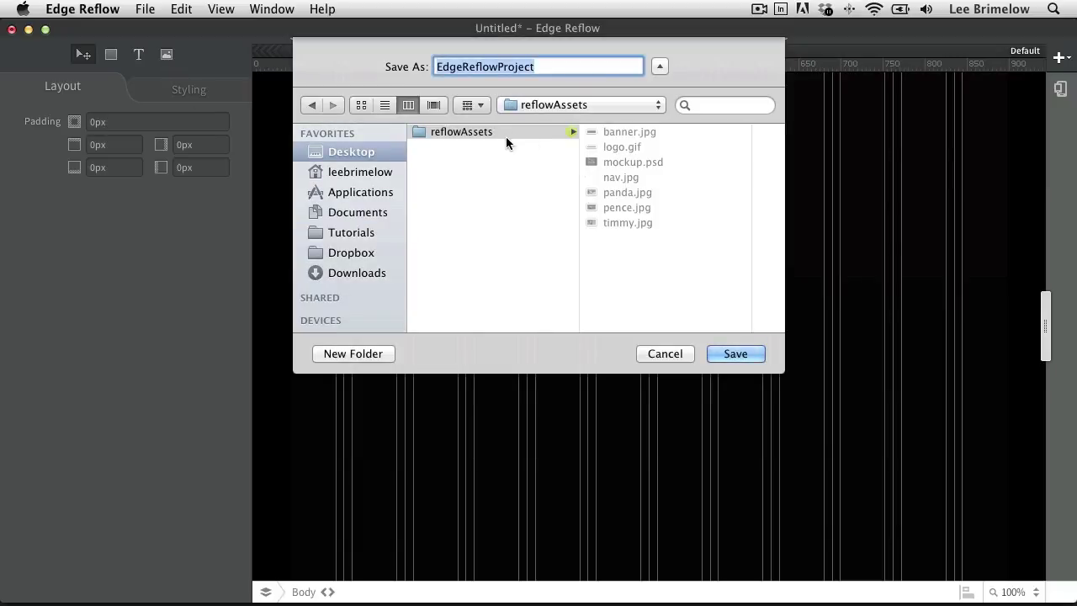
{"action": "left_click", "coordinate": [378, 354]}
{"action": "type", "text": "Giants"}
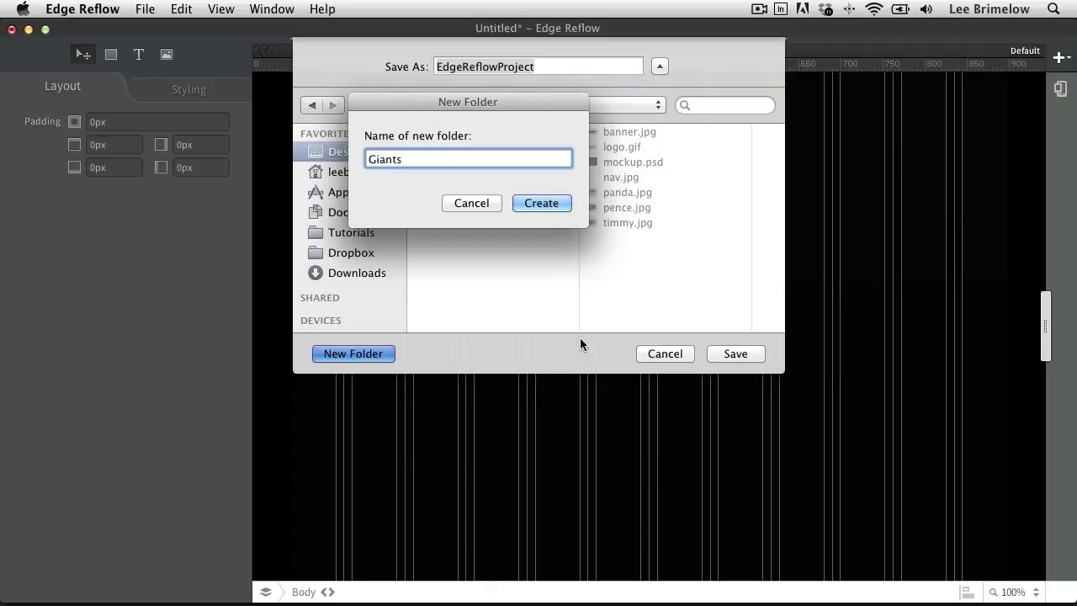
{"action": "left_click", "coordinate": [543, 204]}
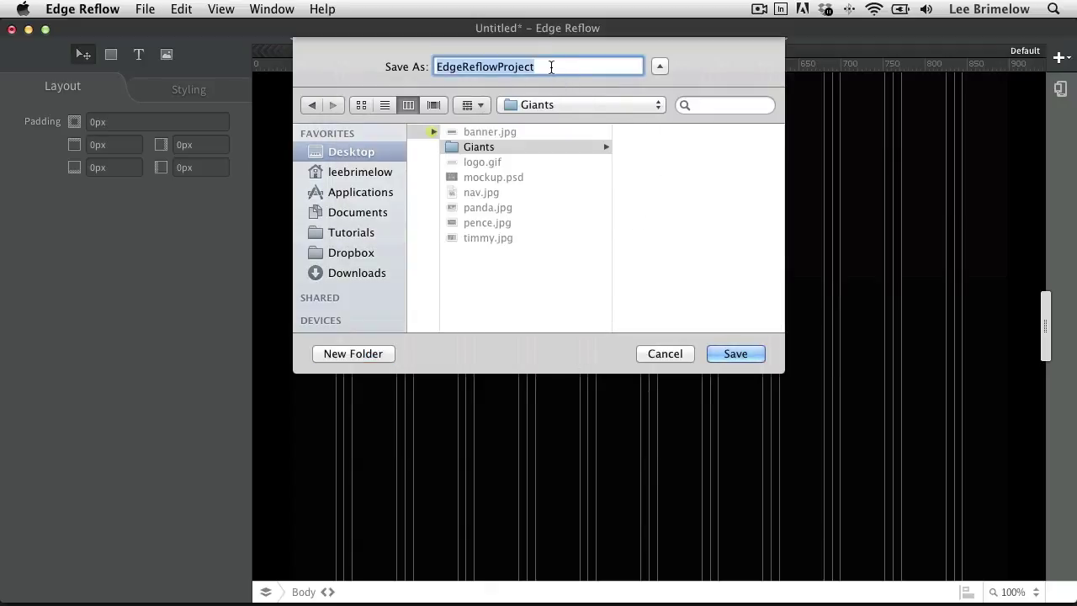
{"action": "type", "text": "Giants"}
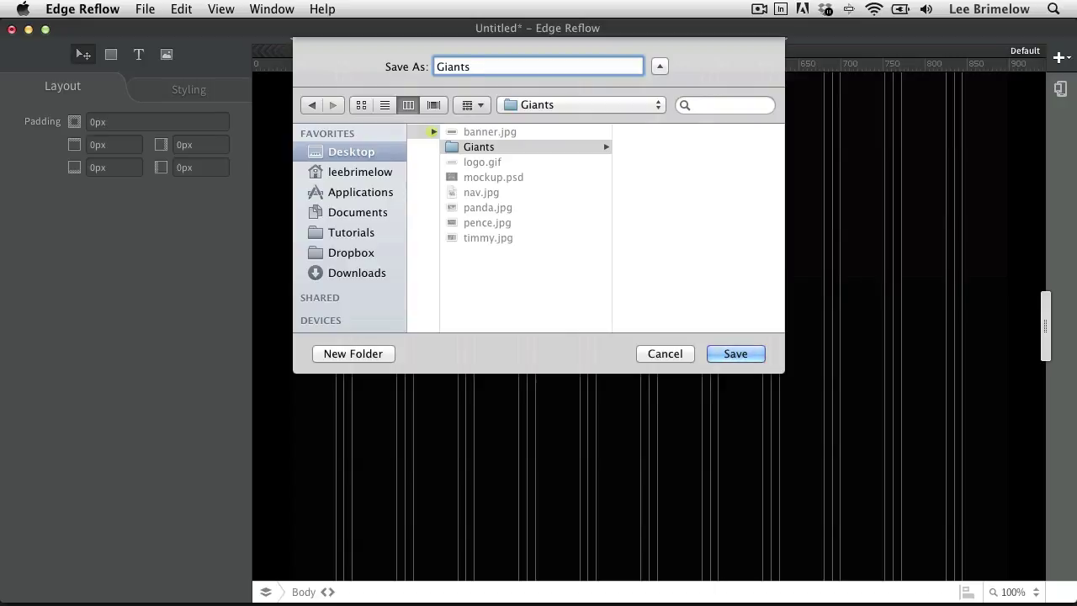
{"action": "key", "text": "Return"}
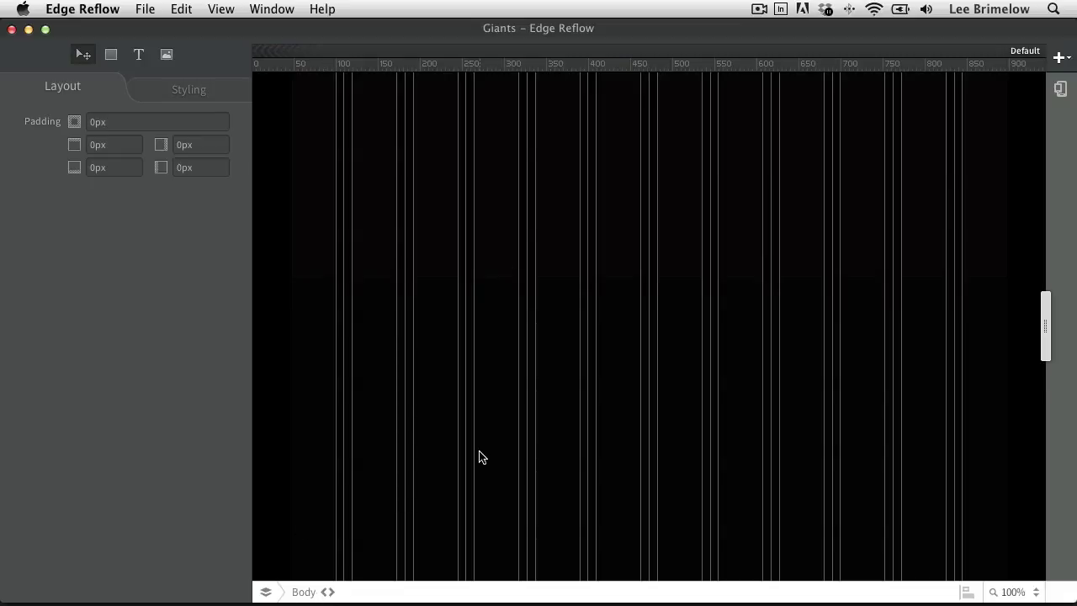
Examine the CSS generated for the body and the container, copy the container's properties, and reselect the body.
{"action": "left_click", "coordinate": [328, 591]}
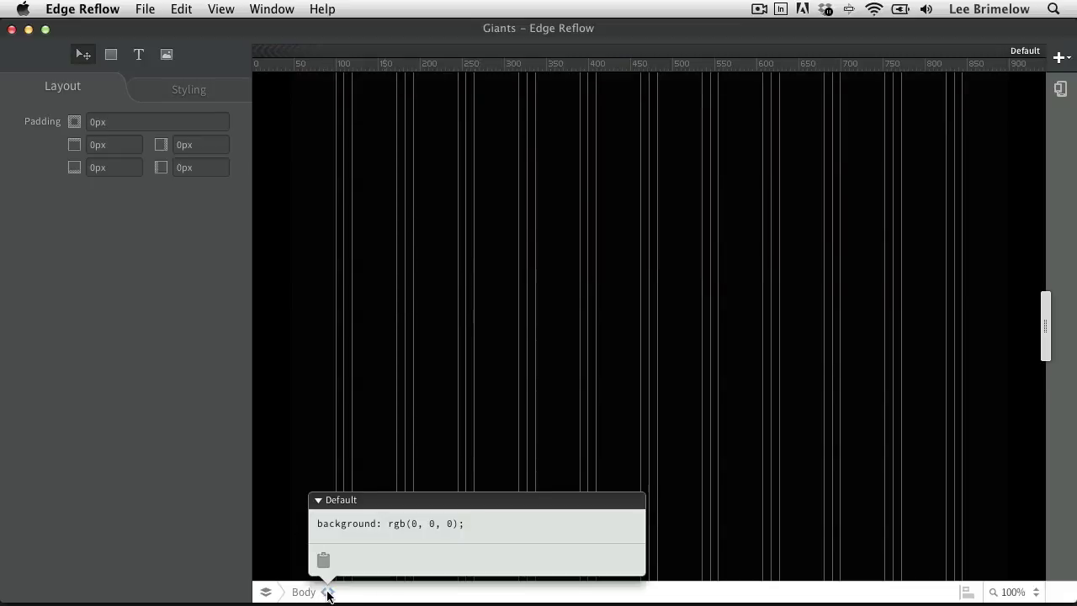
{"action": "left_click", "coordinate": [385, 353]}
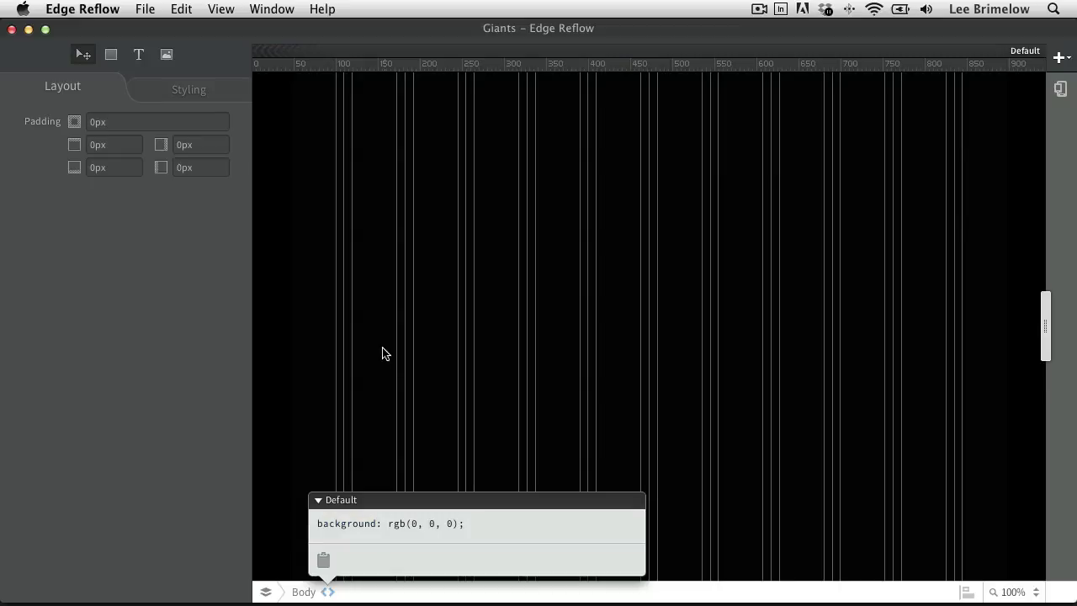
{"action": "left_click", "coordinate": [371, 350]}
{"action": "left_click", "coordinate": [396, 592]}
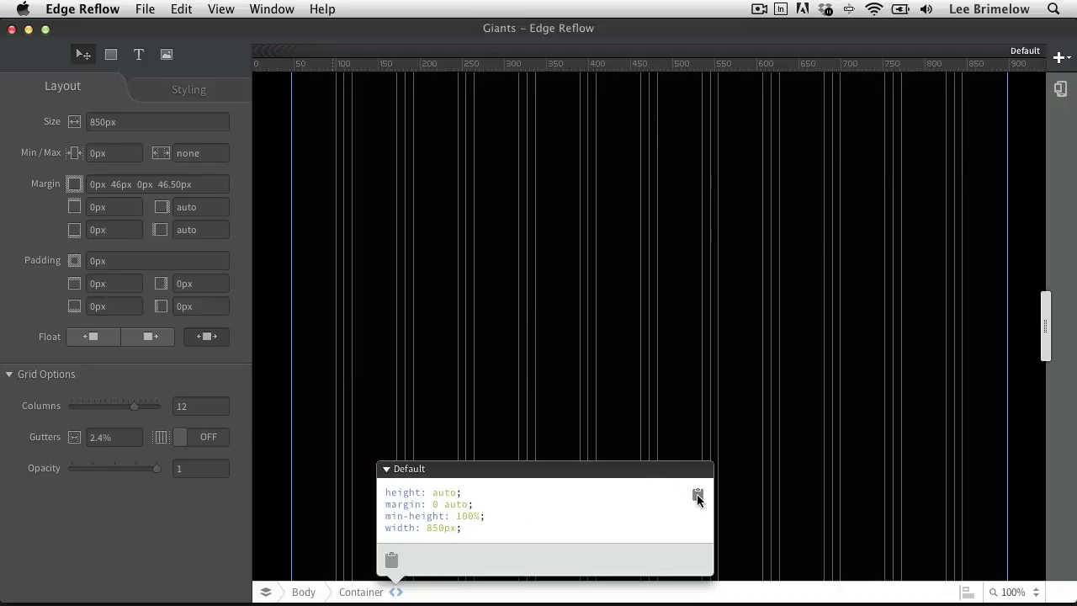
{"action": "left_click", "coordinate": [696, 494]}
{"action": "left_click", "coordinate": [262, 469]}
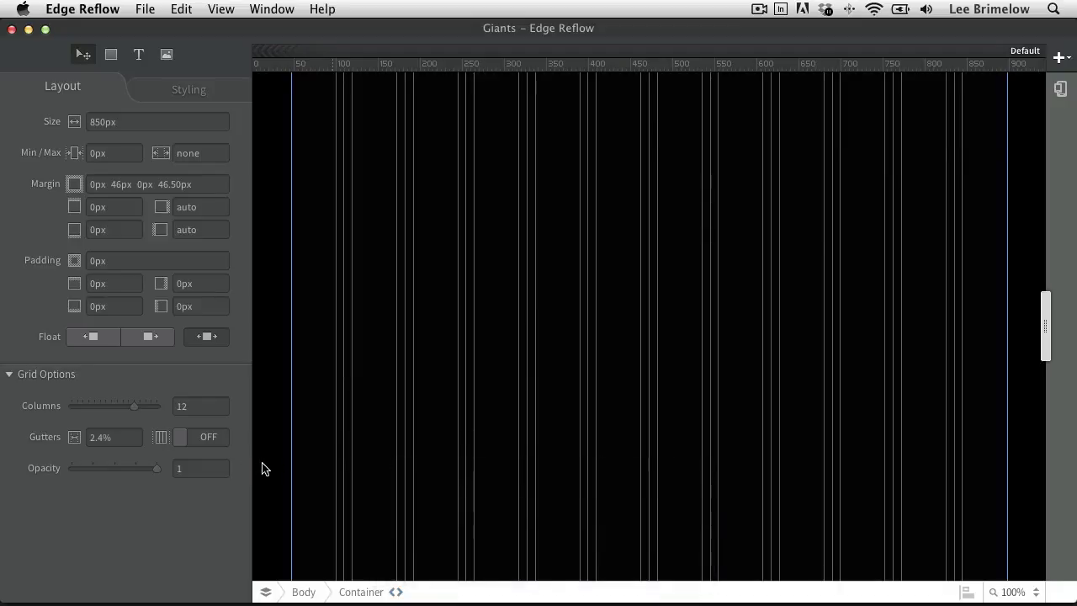
{"action": "left_click", "coordinate": [262, 468]}
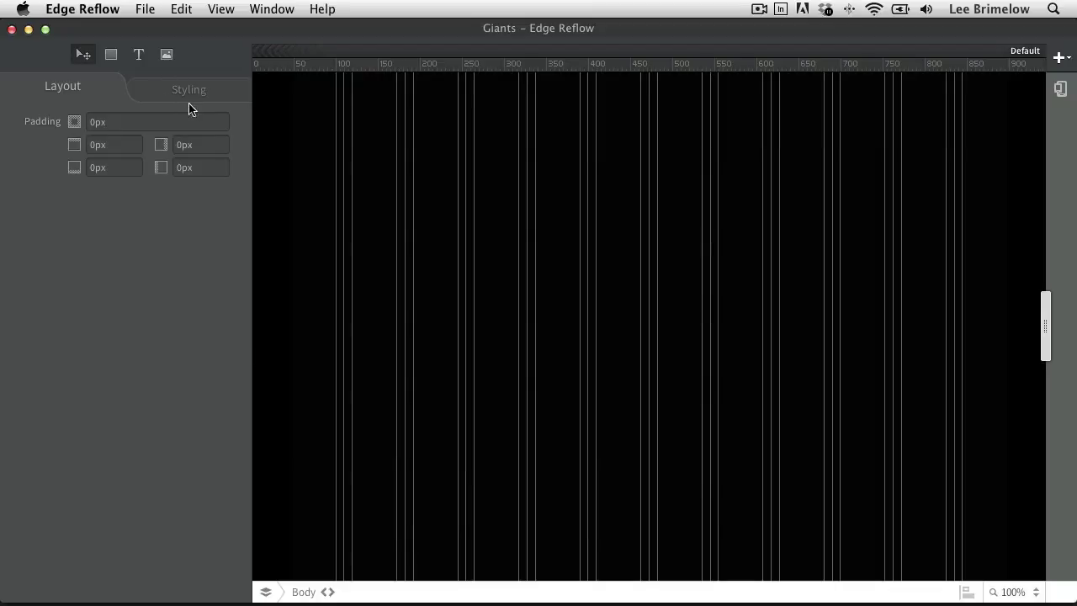
Place logo.gif at the container's upper-left corner with a 50px top margin, and view the CSS generated for it.
{"action": "left_click", "coordinate": [166, 56]}
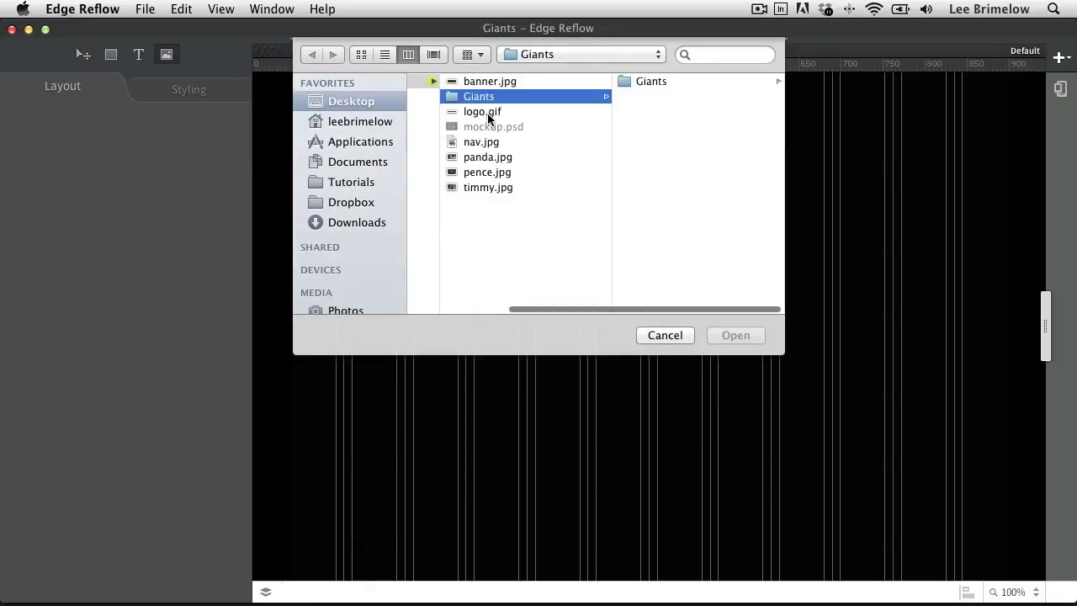
{"action": "left_click", "coordinate": [491, 112]}
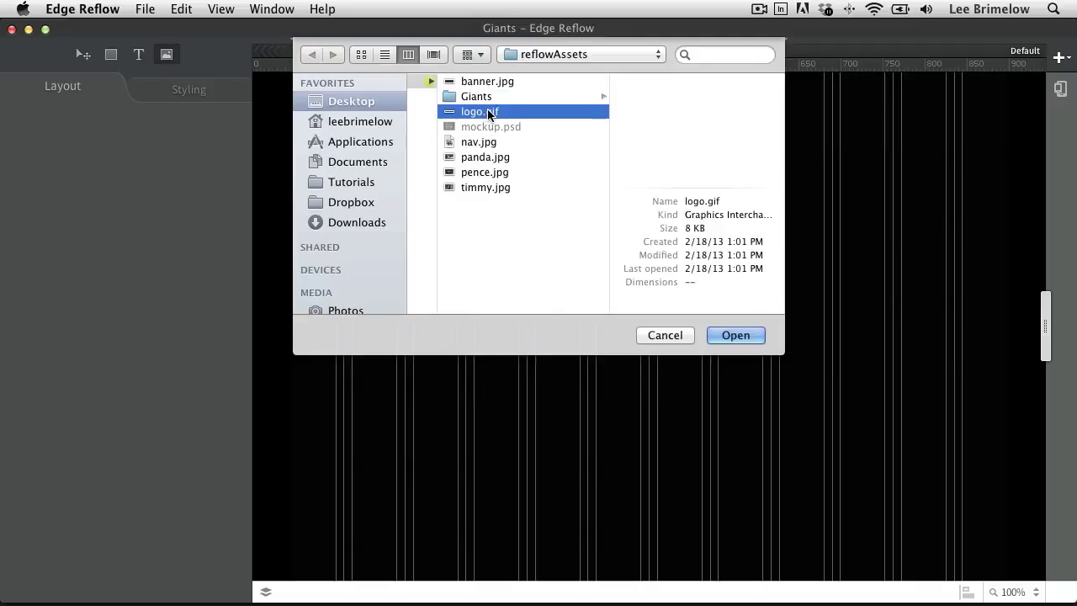
{"action": "left_click", "coordinate": [735, 336]}
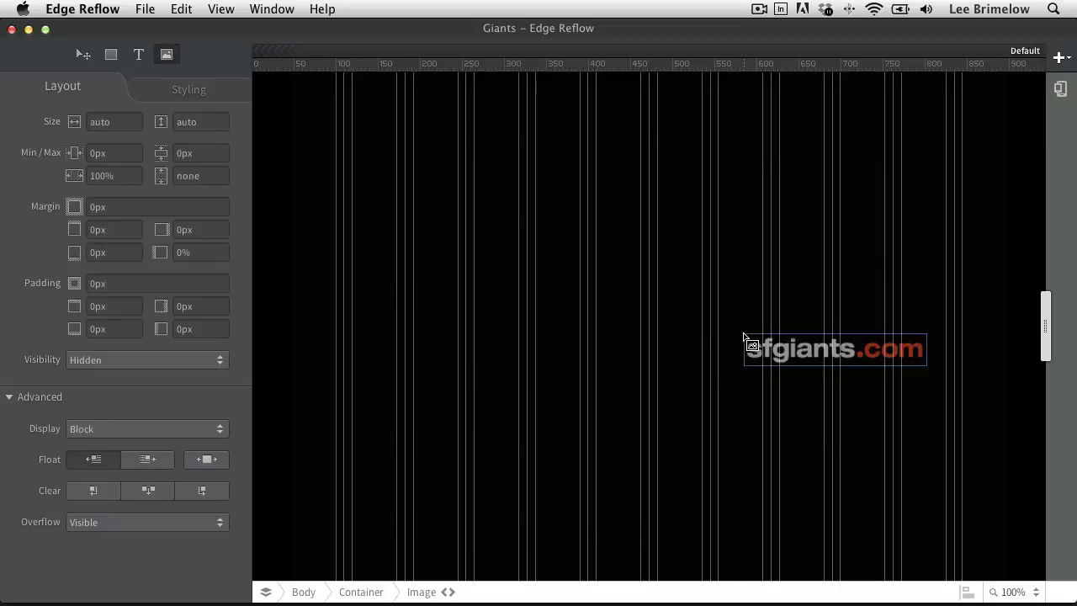
{"action": "left_click_drag", "start_coordinate": [744, 336], "coordinate": [289, 114]}
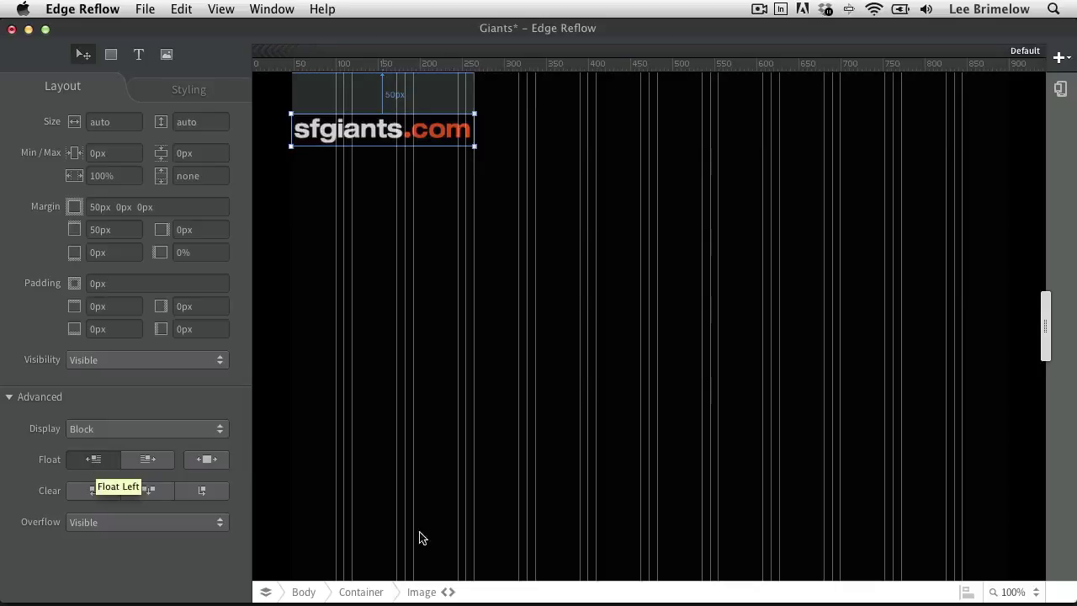
{"action": "left_click", "coordinate": [447, 592]}
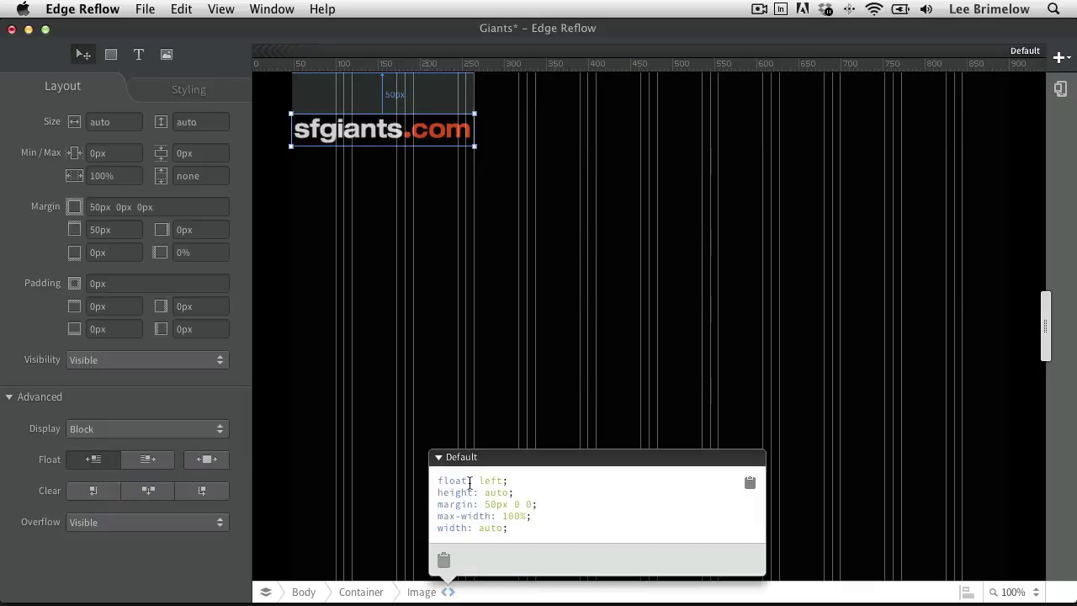
{"action": "left_click", "coordinate": [497, 329]}
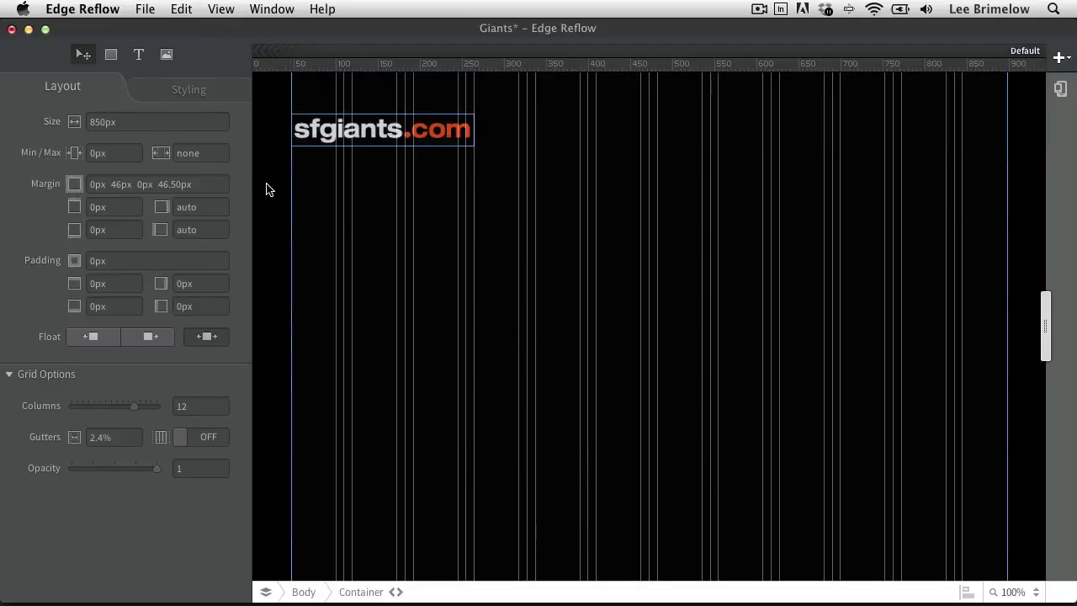
Switch to Photoshop to examine the navigation placement in the mockup's header, and return to Edge Reflow.
{"action": "mouse_move", "coordinate": [510, 603]}
{"action": "left_click", "coordinate": [556, 588]}
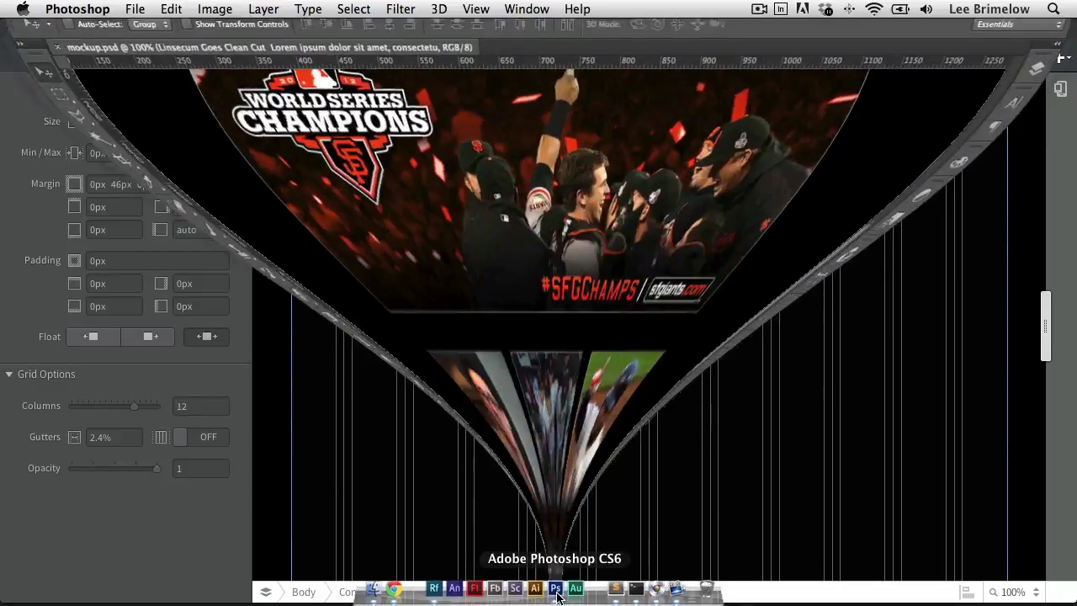
{"action": "scroll", "coordinate": [650, 300], "scroll_direction": "up", "scroll_amount": 10}
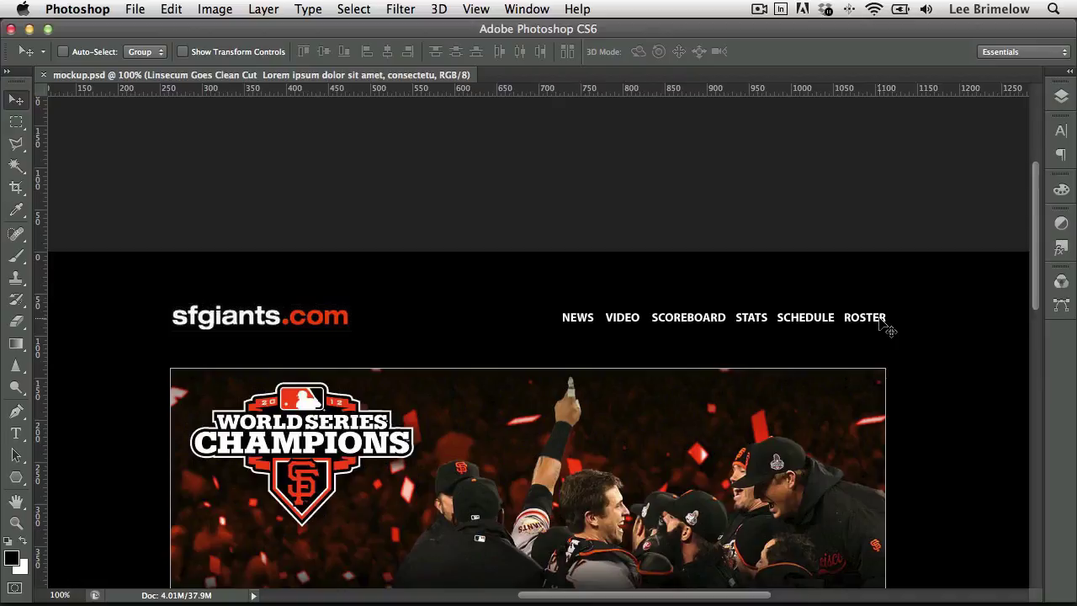
{"action": "mouse_move", "coordinate": [526, 603]}
{"action": "left_click", "coordinate": [29, 29]}
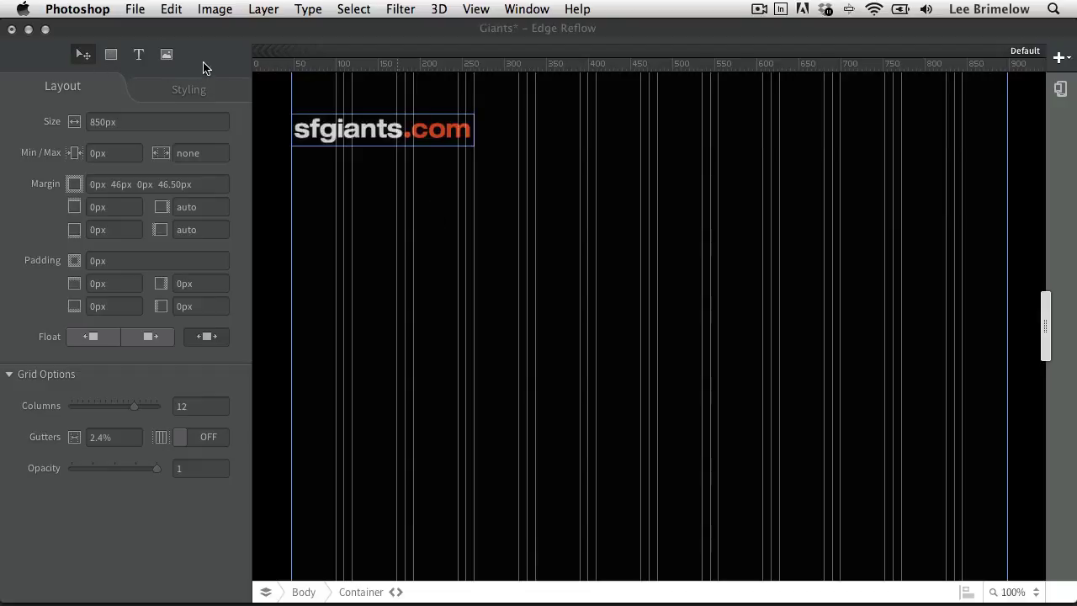
Place the nav.jpg image beside the logo with a 64px top margin and a 22% left margin.
{"action": "left_click", "coordinate": [166, 55]}
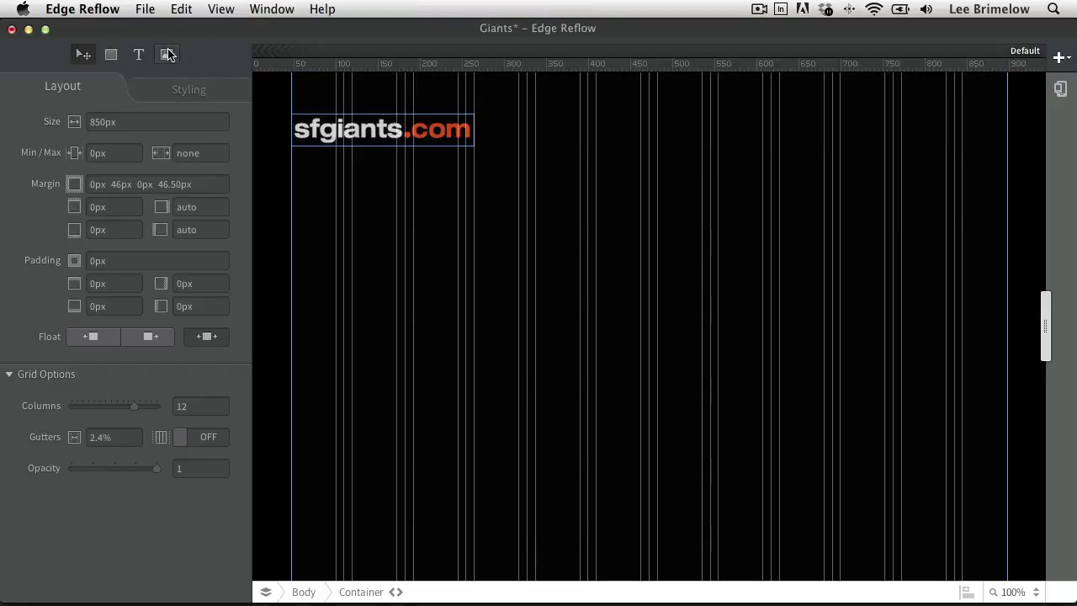
{"action": "left_click", "coordinate": [166, 55]}
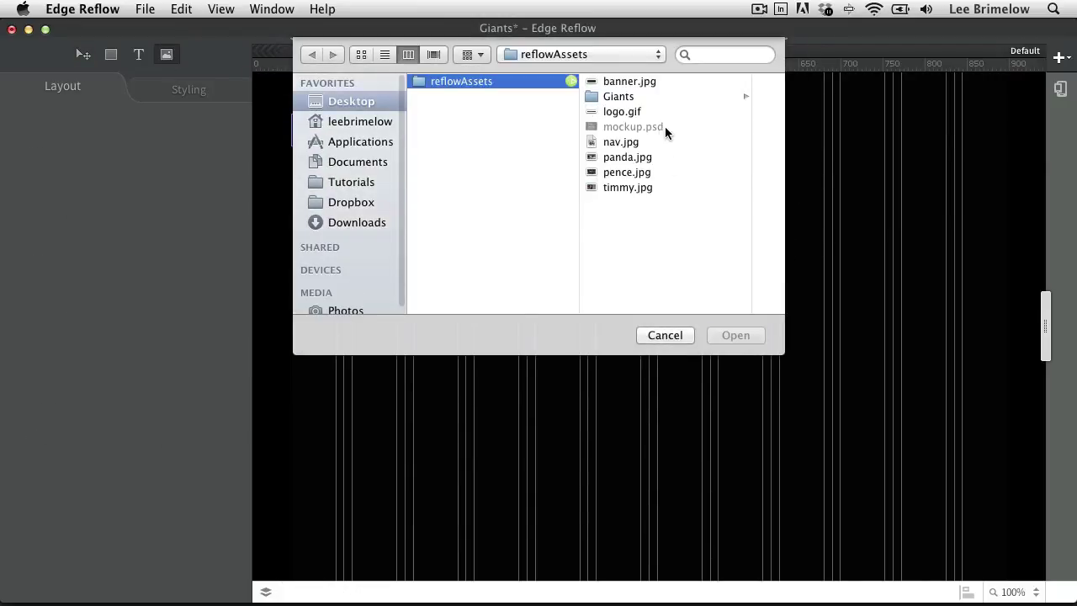
{"action": "left_click", "coordinate": [631, 143]}
{"action": "key", "text": "Return"}
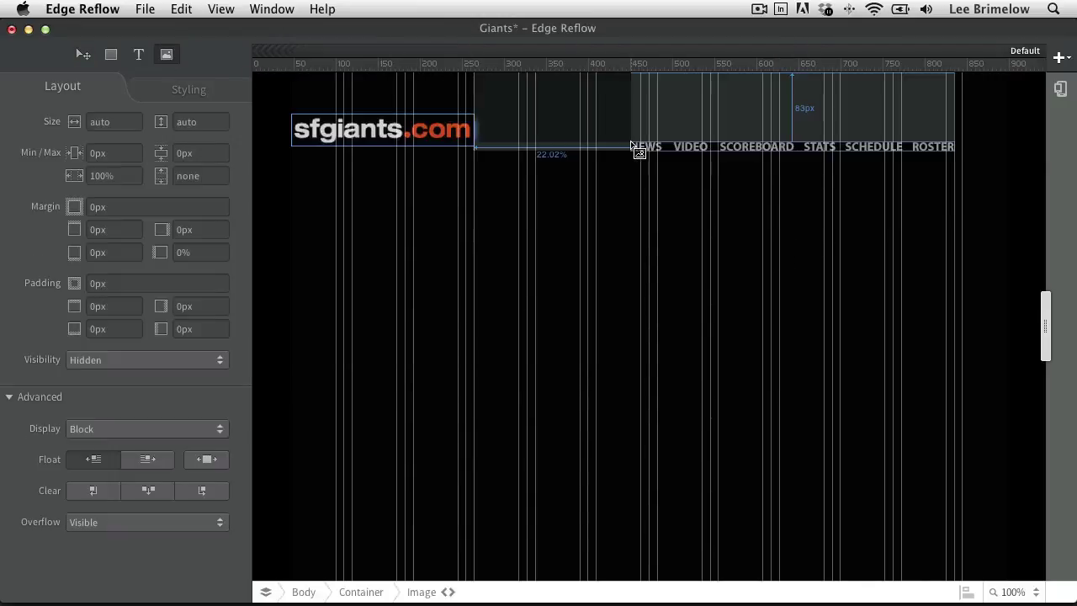
{"action": "left_click_drag", "start_coordinate": [631, 146], "coordinate": [628, 126]}
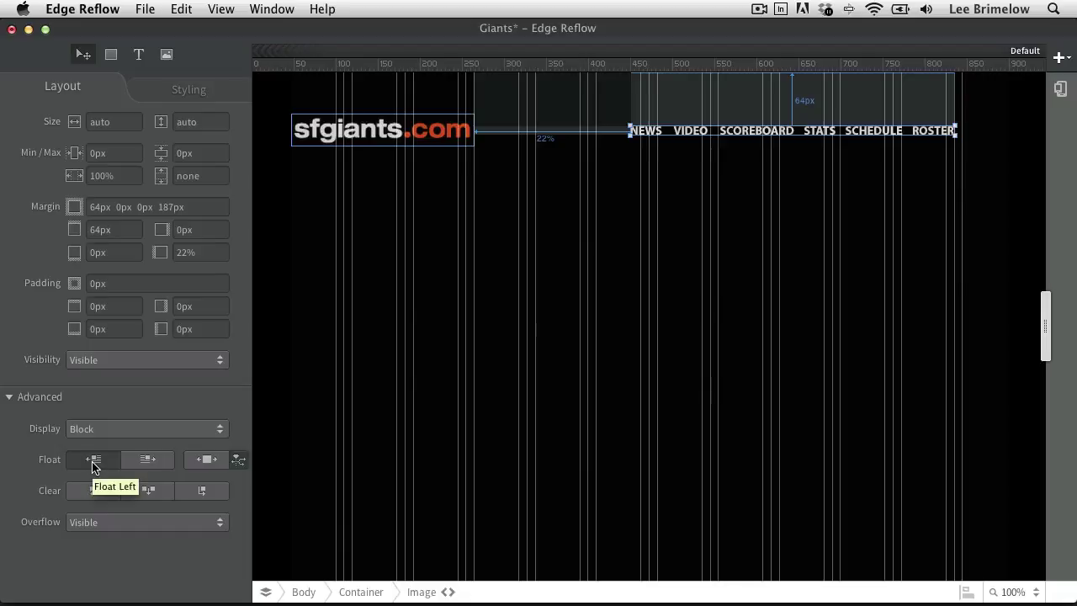
Float the navigation image right and align it to the container's right edge with 65px top and 0% right margins.
{"action": "left_click", "coordinate": [148, 459]}
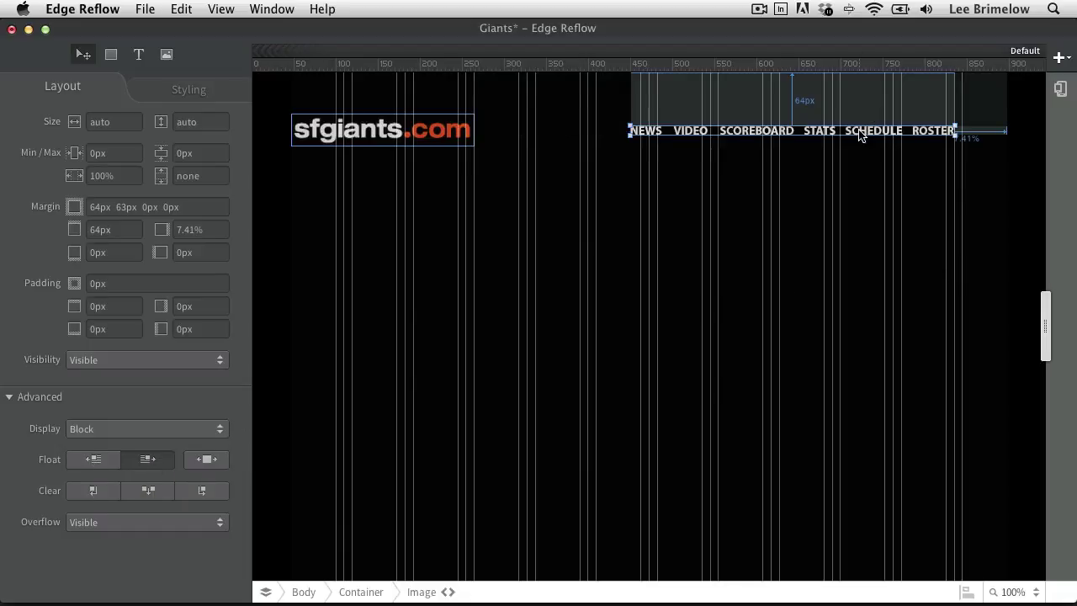
{"action": "left_click_drag", "start_coordinate": [861, 132], "coordinate": [935, 132]}
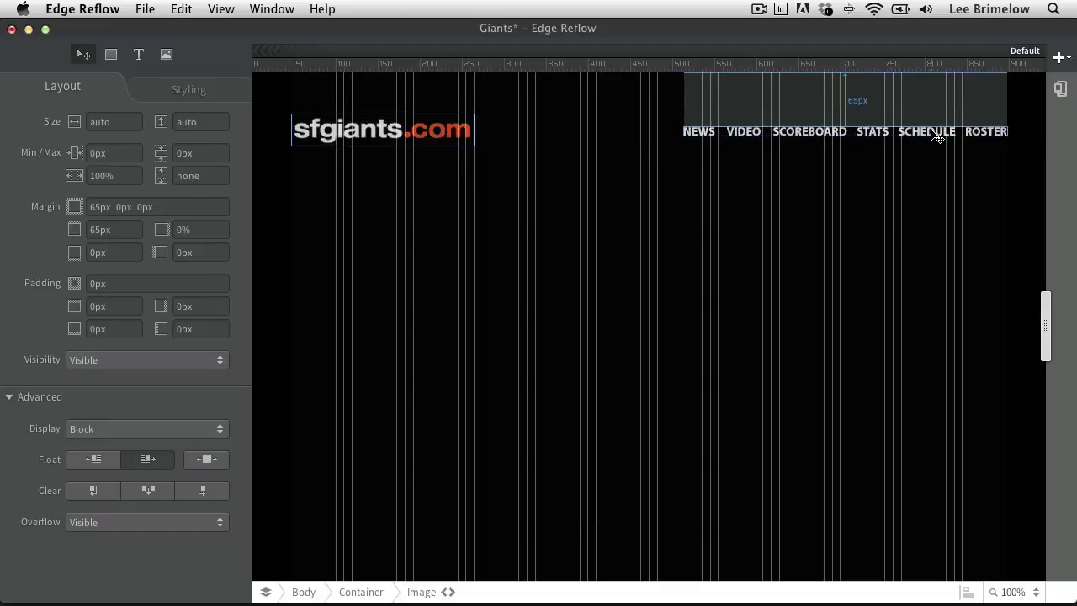
{"action": "left_click", "coordinate": [683, 211]}
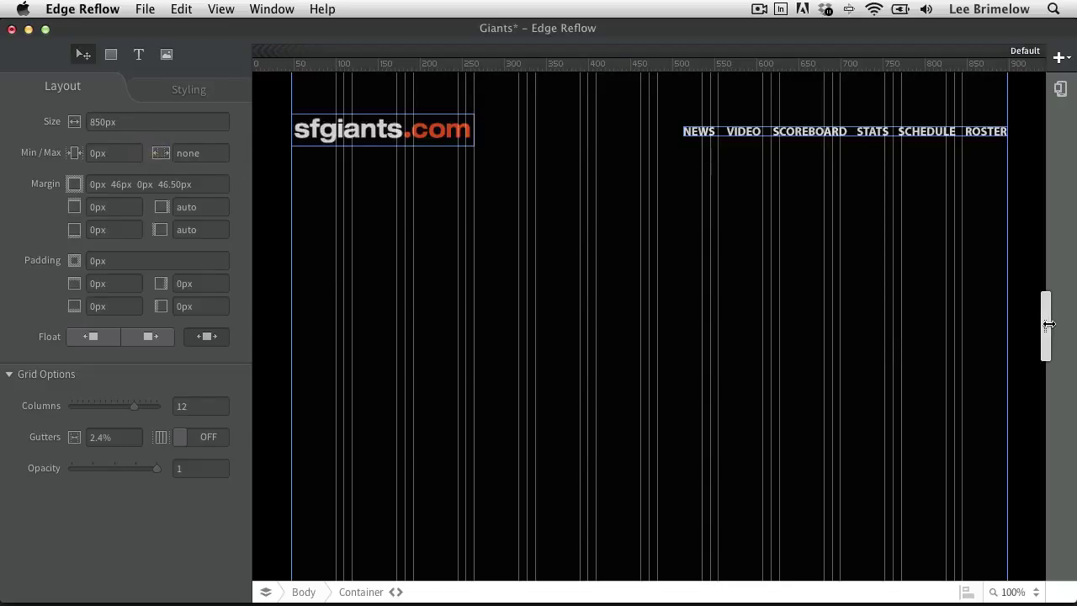
Narrow the page, add a maximum-width media query breakpoint at 905px, and move the breakpoint to 930px.
{"action": "left_click_drag", "start_coordinate": [1047, 324], "coordinate": [1014, 338]}
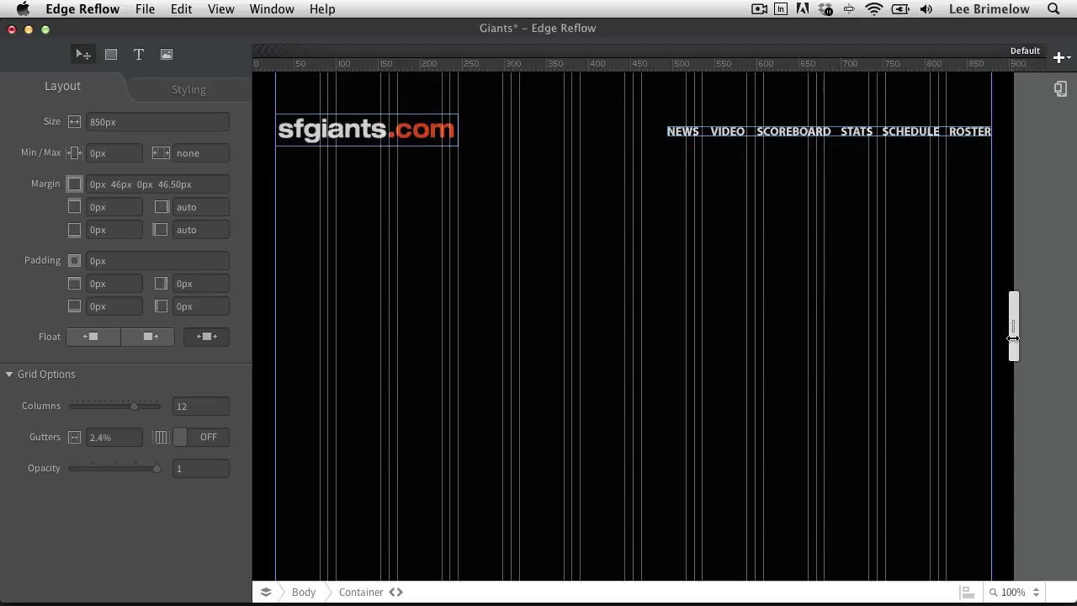
{"action": "left_click", "coordinate": [1061, 57]}
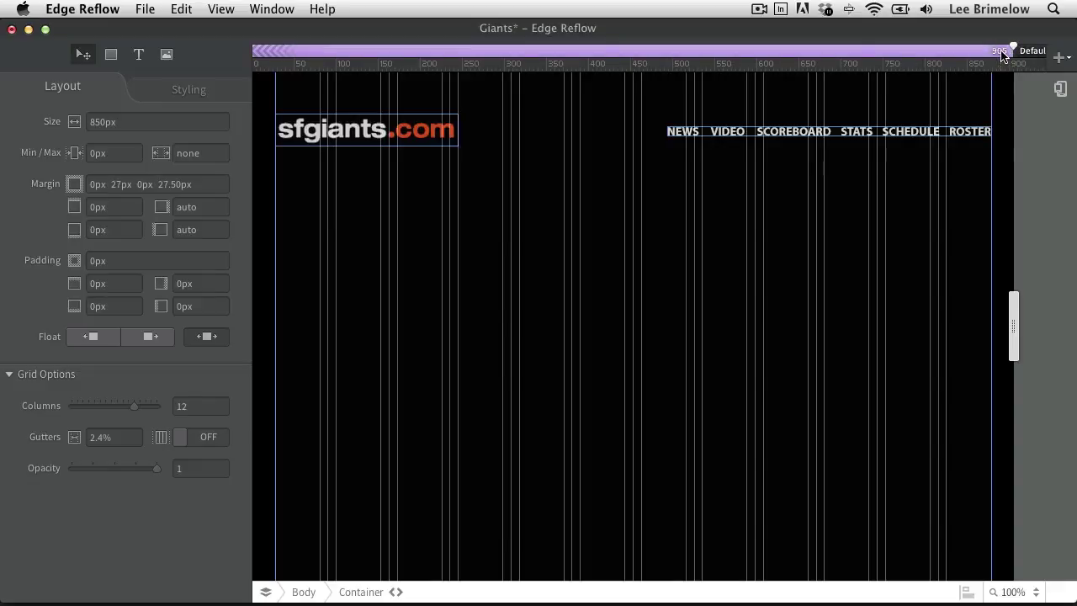
{"action": "left_click", "coordinate": [1070, 59]}
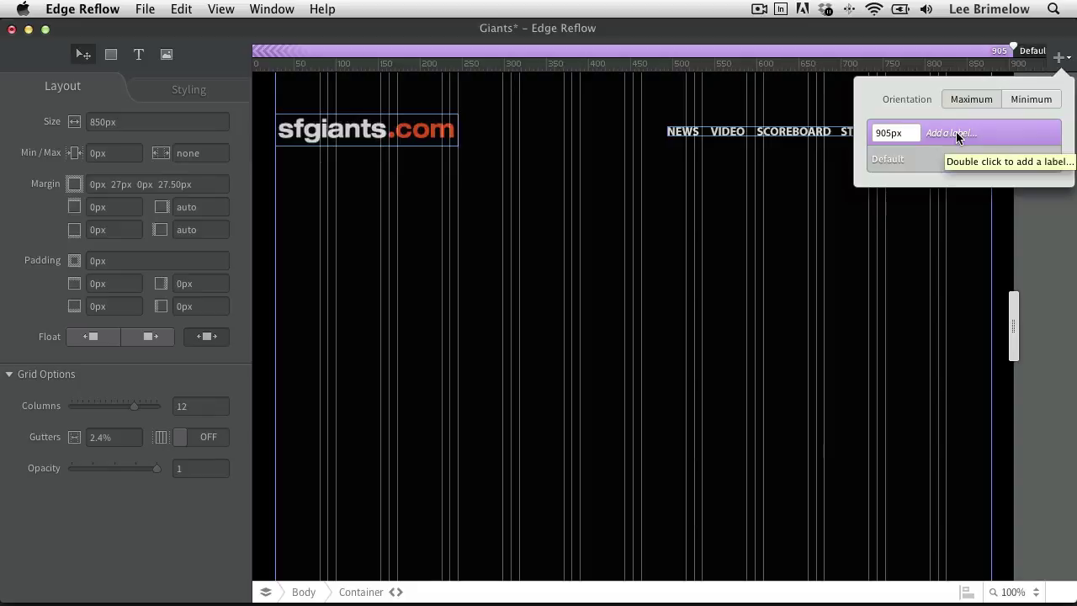
{"action": "left_click", "coordinate": [991, 53]}
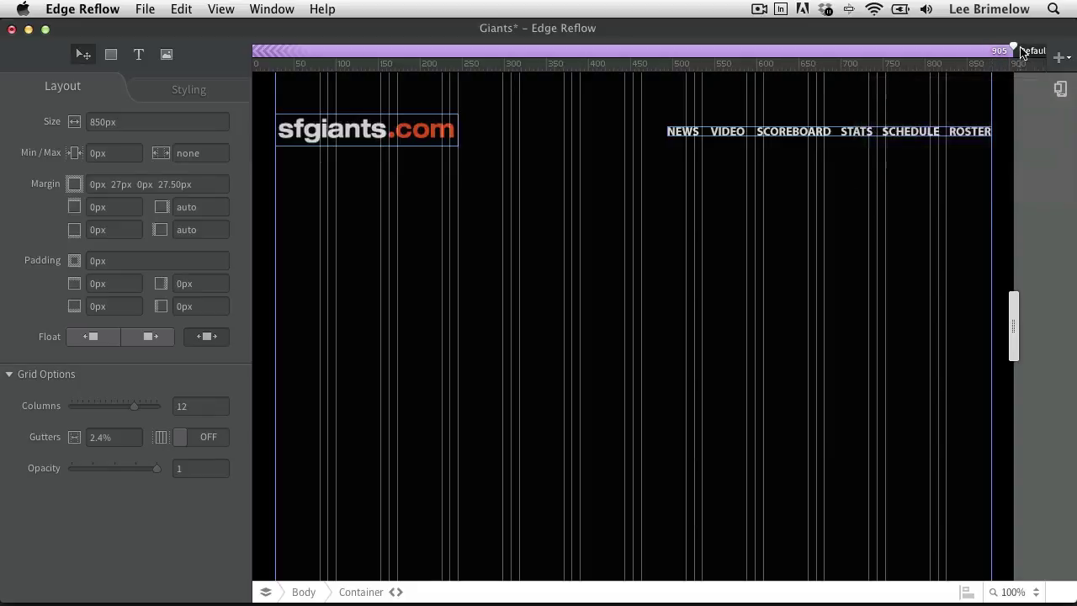
{"action": "left_click_drag", "start_coordinate": [1014, 49], "coordinate": [1037, 51]}
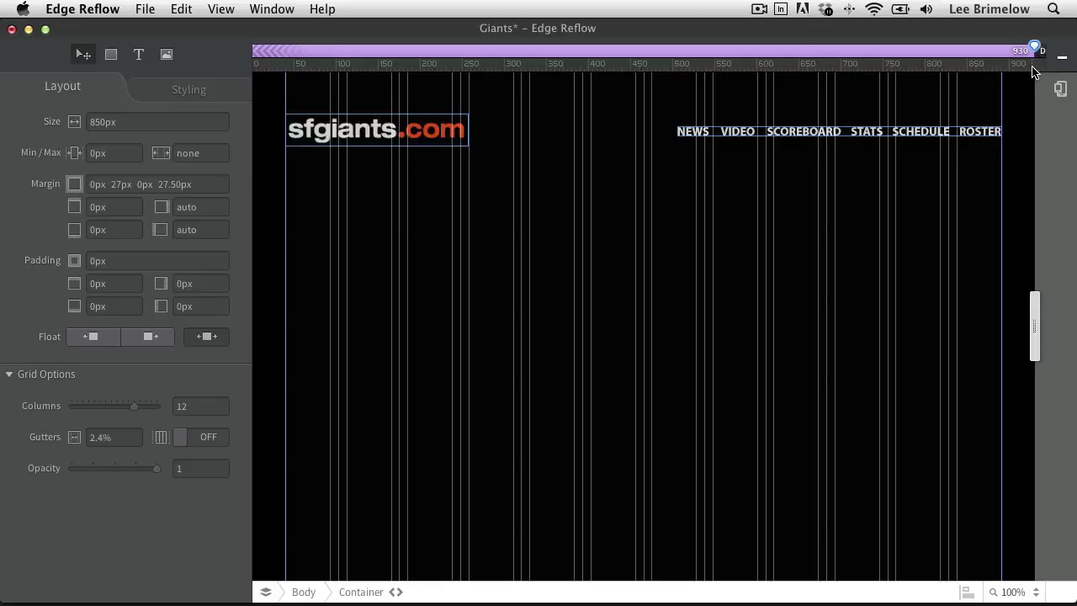
Set the container's width to 90% for the 930px breakpoint and save the project.
{"action": "left_click", "coordinate": [123, 122]}
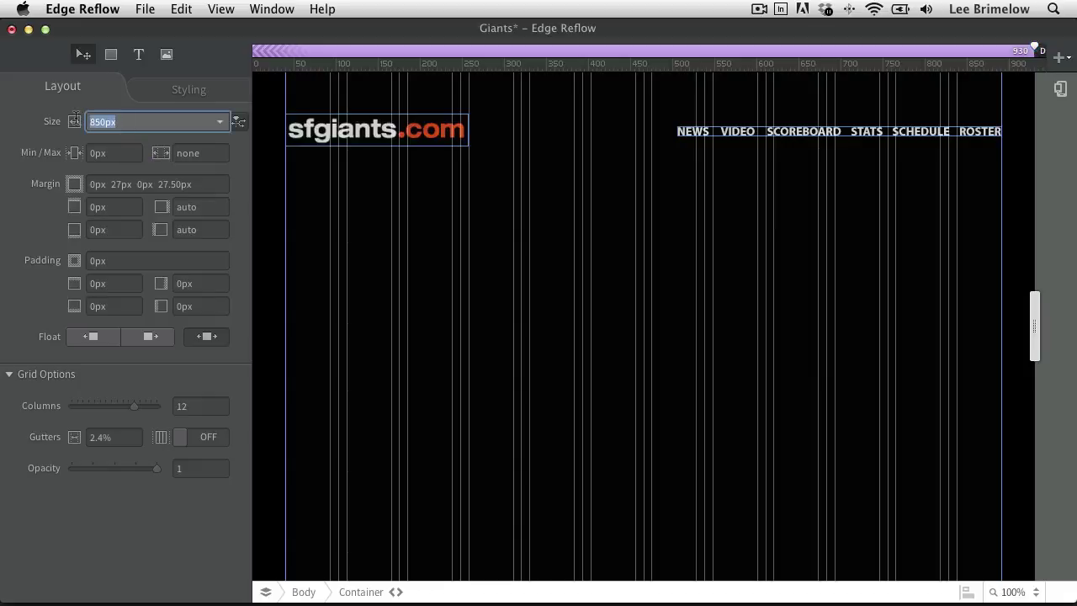
{"action": "type", "text": "90"}
{"action": "key", "text": "Return"}
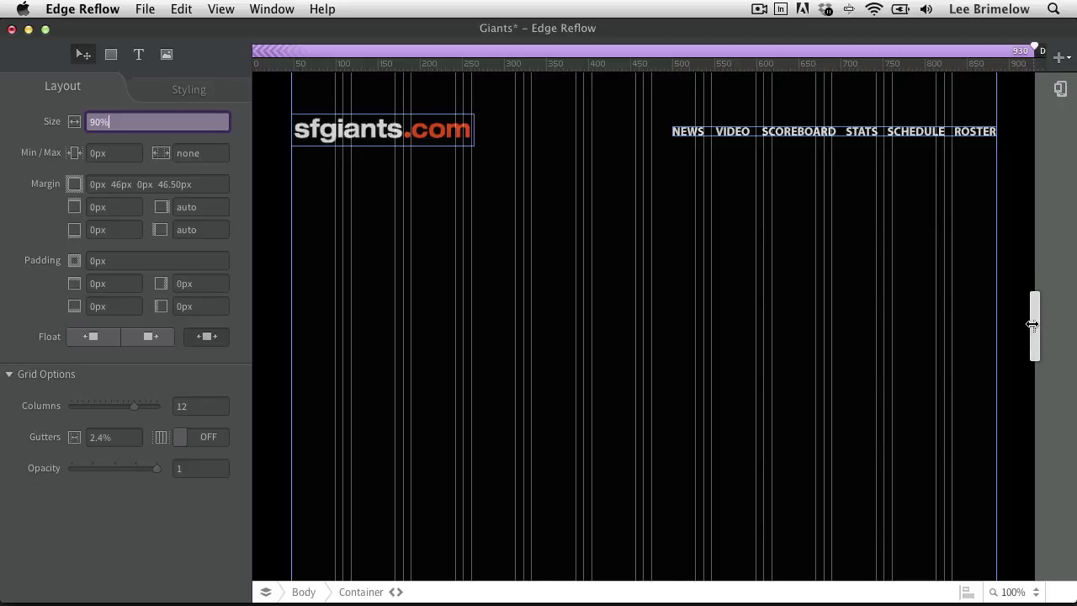
{"action": "left_click_drag", "start_coordinate": [1038, 324], "coordinate": [1074, 334]}
{"action": "key", "text": "super+s"}
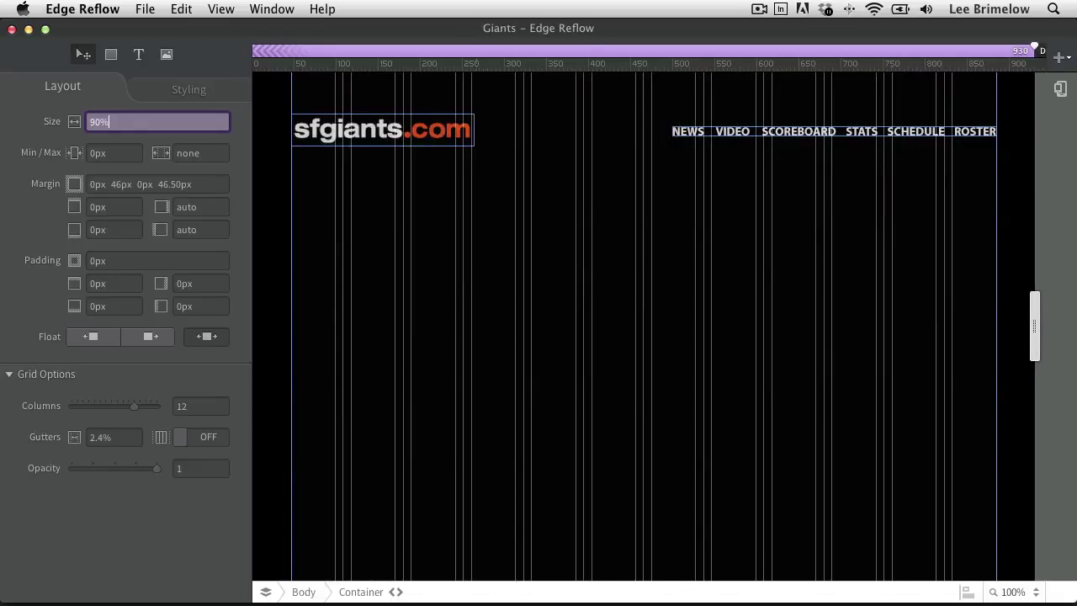
{"action": "left_click", "coordinate": [43, 117]}
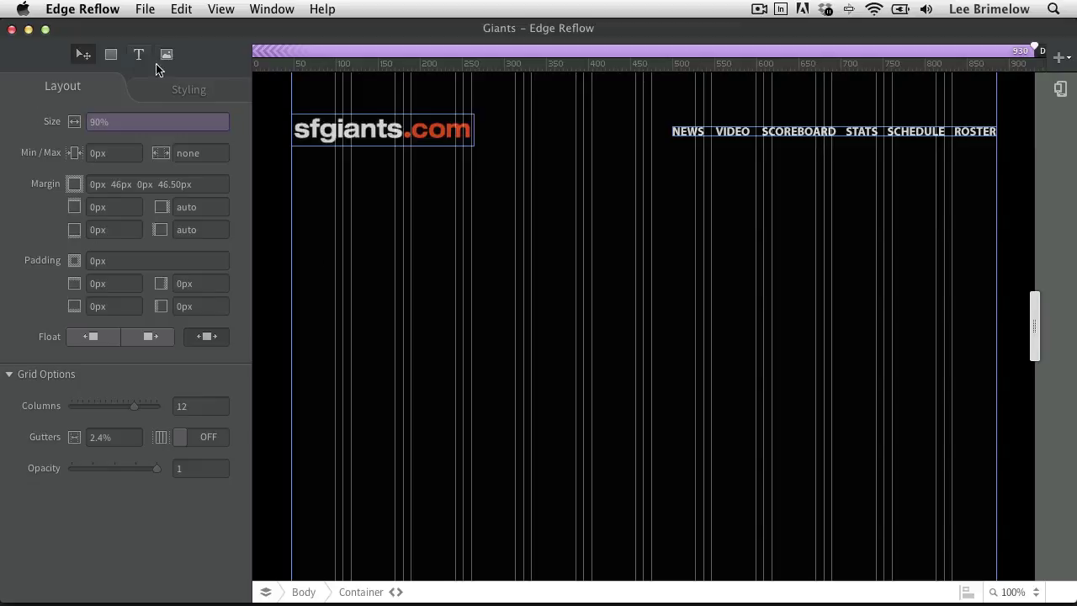
Preview the page in Chrome, check the header layout at different window widths, and return to Edge Reflow.
{"action": "left_click", "coordinate": [226, 9]}
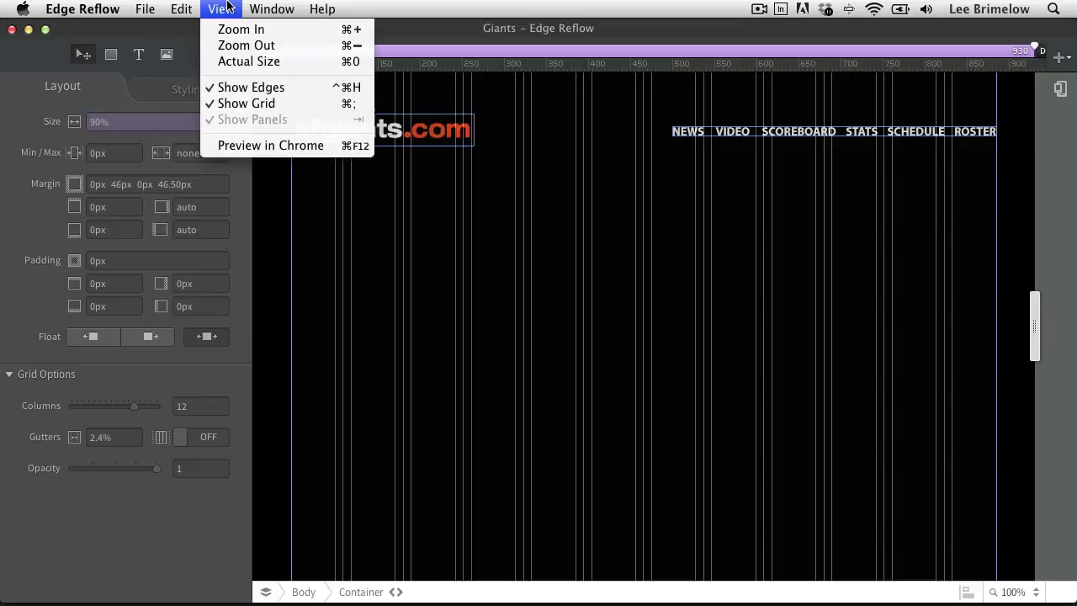
{"action": "left_click", "coordinate": [320, 147]}
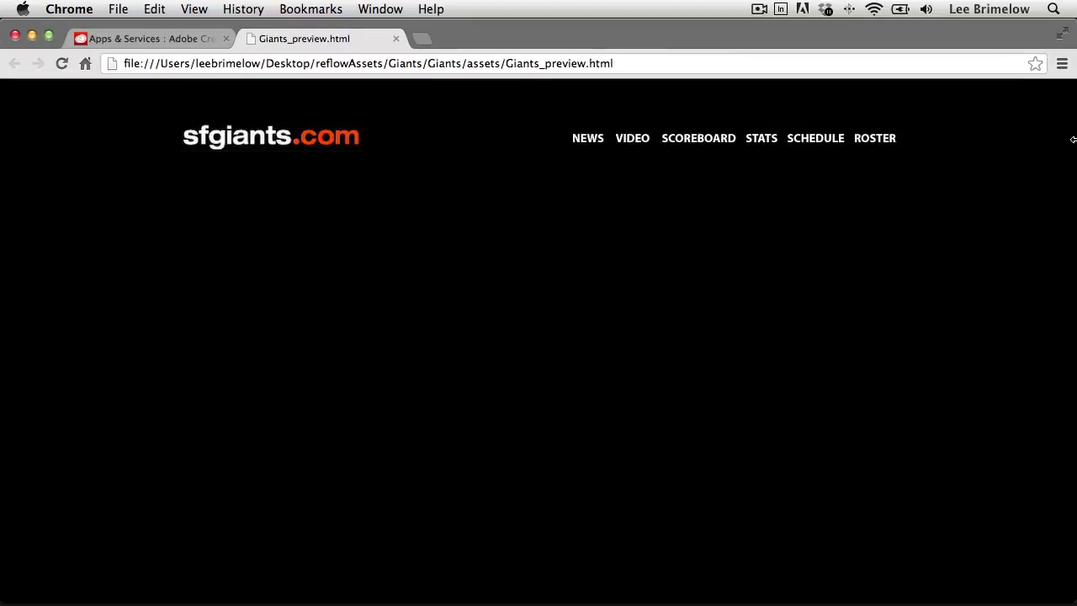
{"action": "left_click_drag", "start_coordinate": [1074, 238], "coordinate": [1073, 296]}
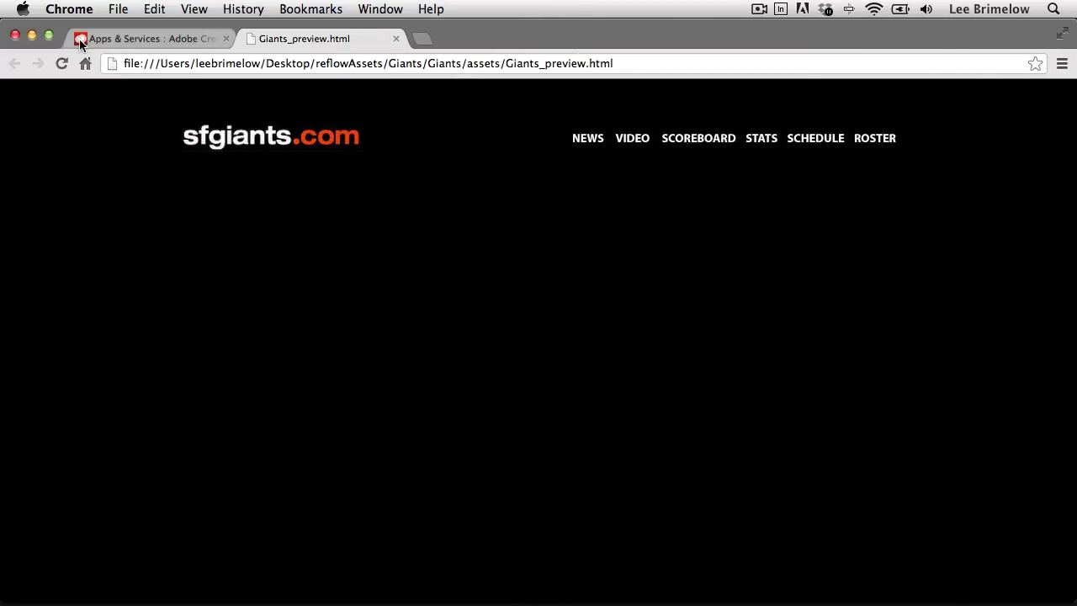
{"action": "left_click", "coordinate": [31, 38]}
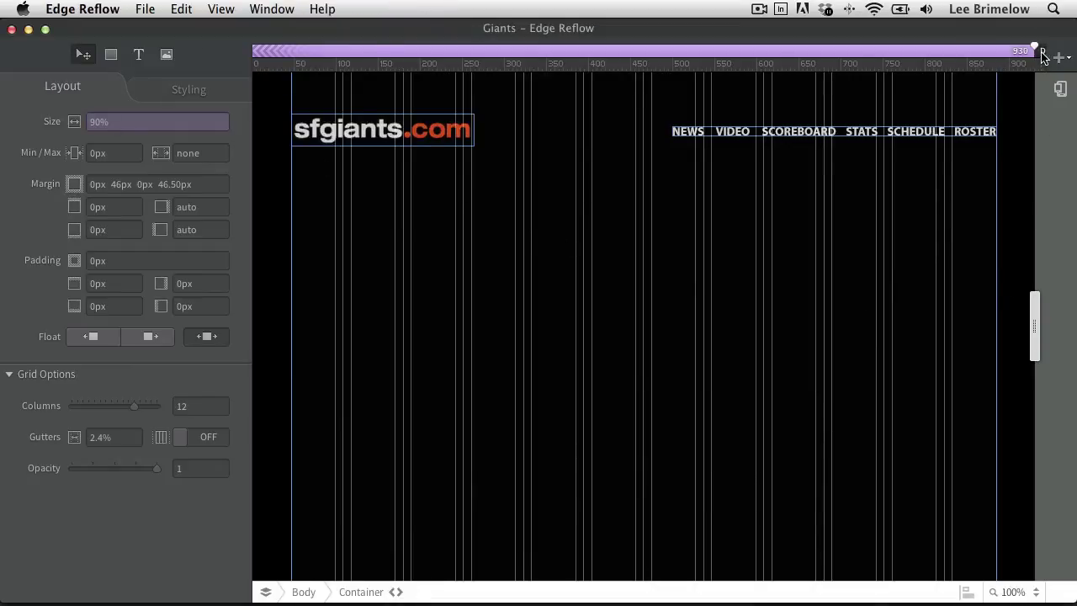
Widen the page past the 930px breakpoint and place banner.jpg below the header with a 40px top margin and 0% left margin.
{"action": "left_click_drag", "start_coordinate": [1041, 53], "coordinate": [1043, 55]}
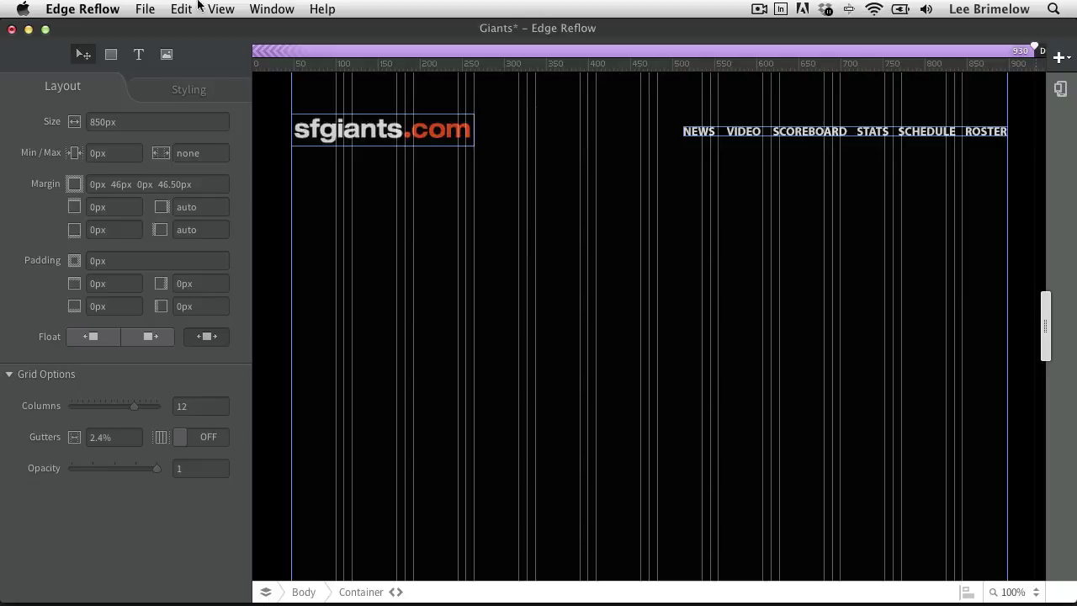
{"action": "left_click", "coordinate": [167, 56]}
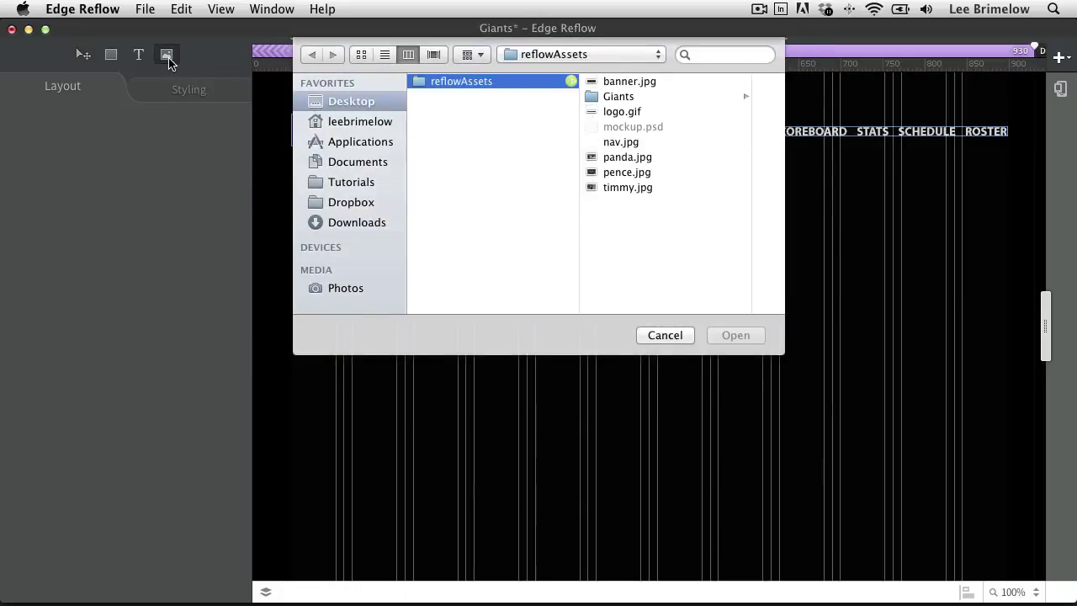
{"action": "left_click", "coordinate": [658, 79]}
{"action": "key", "text": "Return"}
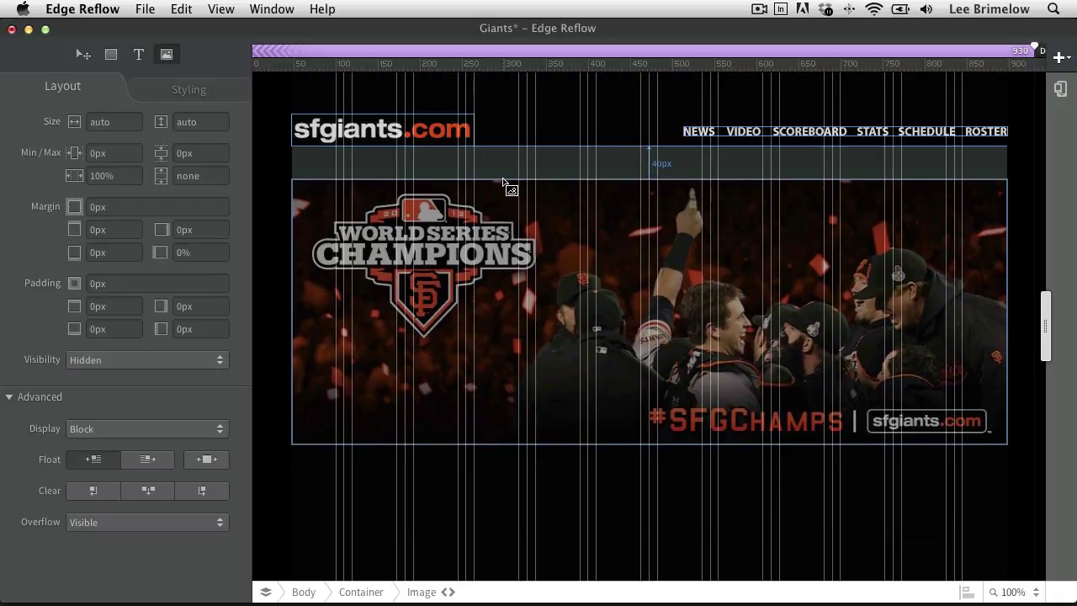
{"action": "left_click", "coordinate": [503, 182]}
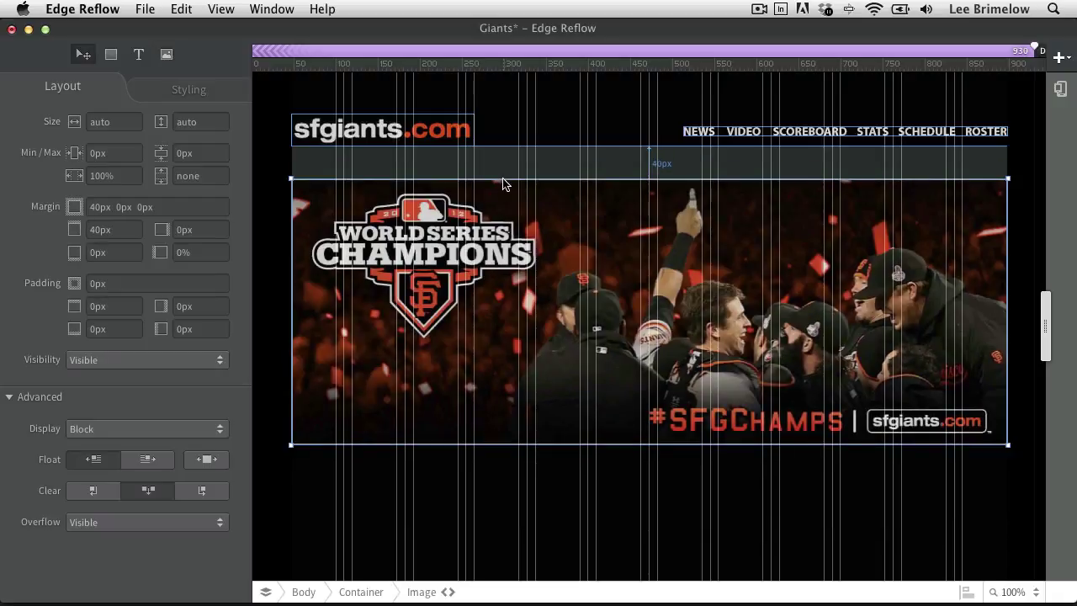
Set the banner image's width to 100%, narrow the page to the 930px breakpoint range and save the project.
{"action": "left_click", "coordinate": [113, 123]}
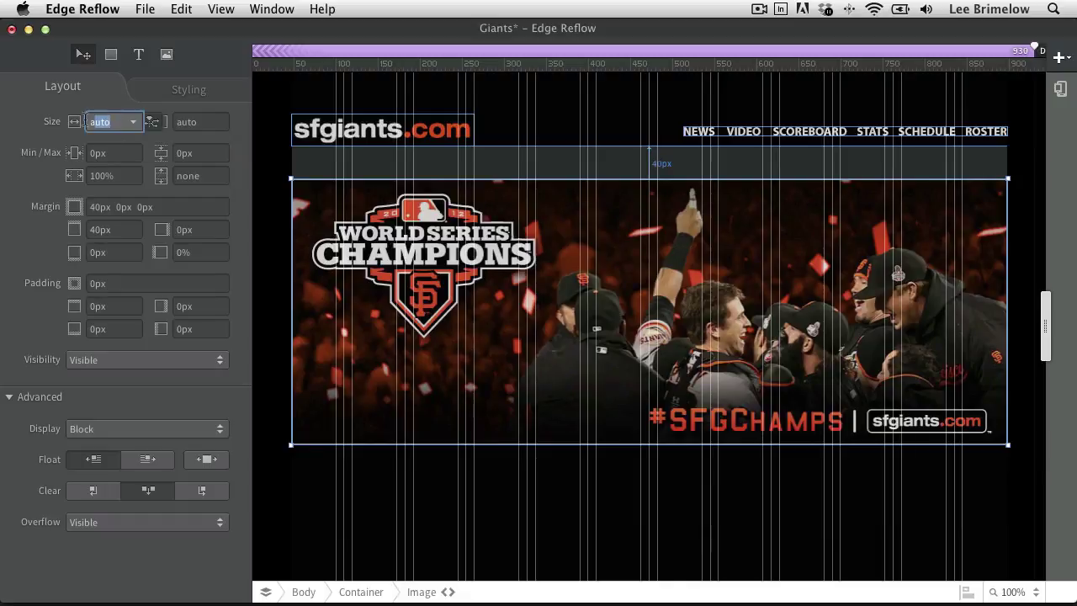
{"action": "type", "text": "100"}
{"action": "key", "text": "Return"}
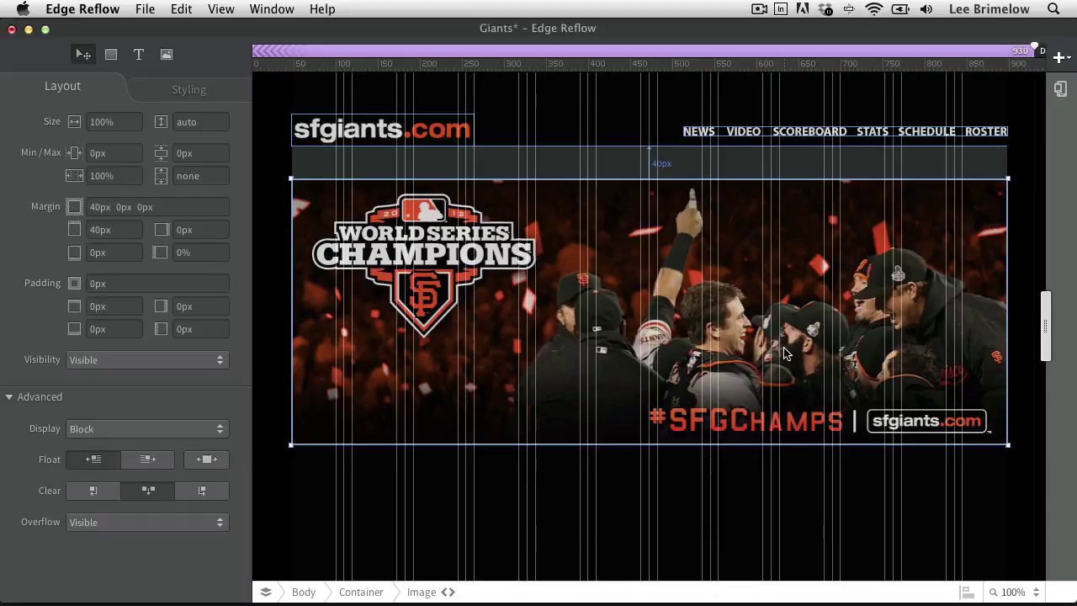
{"action": "left_click_drag", "start_coordinate": [1045, 323], "coordinate": [1051, 355]}
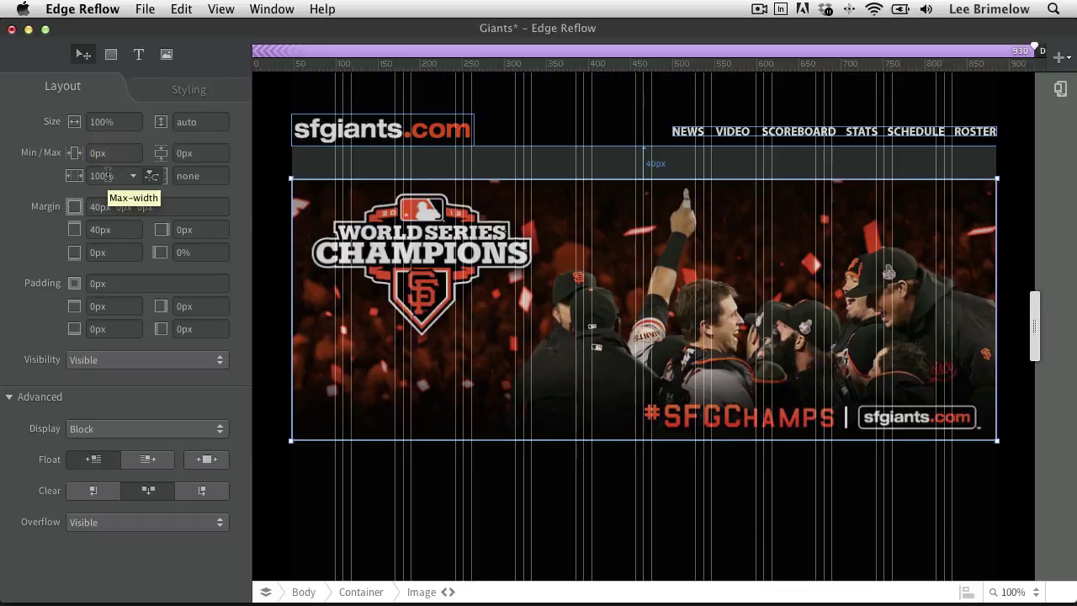
{"action": "left_click", "coordinate": [1026, 488]}
{"action": "key", "text": "super+s"}
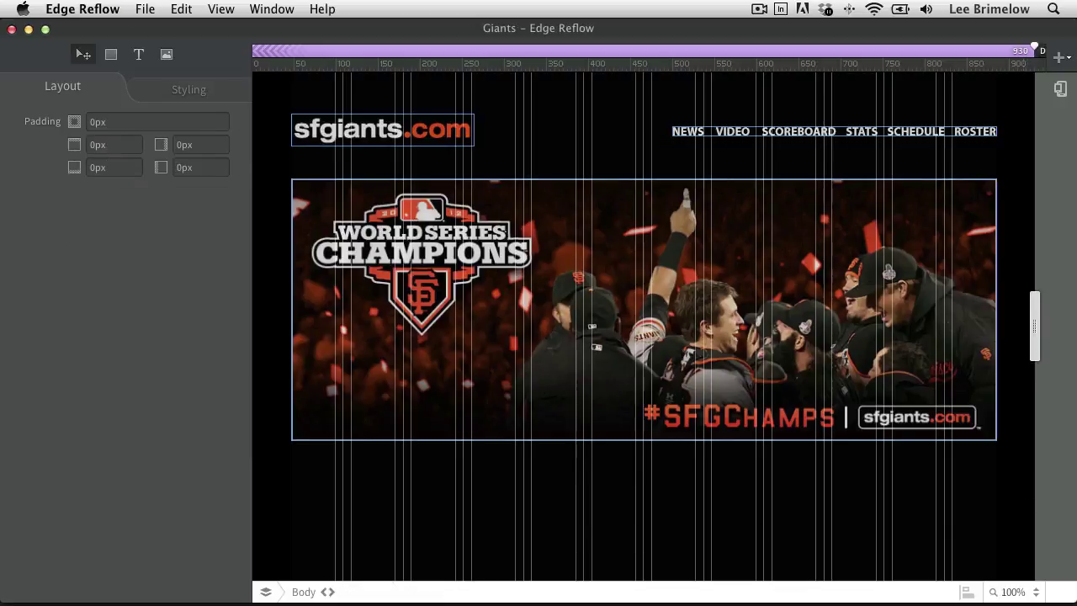
Preview the banner in Chrome at different window widths, close both preview pages and return to Edge Reflow.
{"action": "left_click", "coordinate": [217, 9]}
{"action": "left_click", "coordinate": [269, 146]}
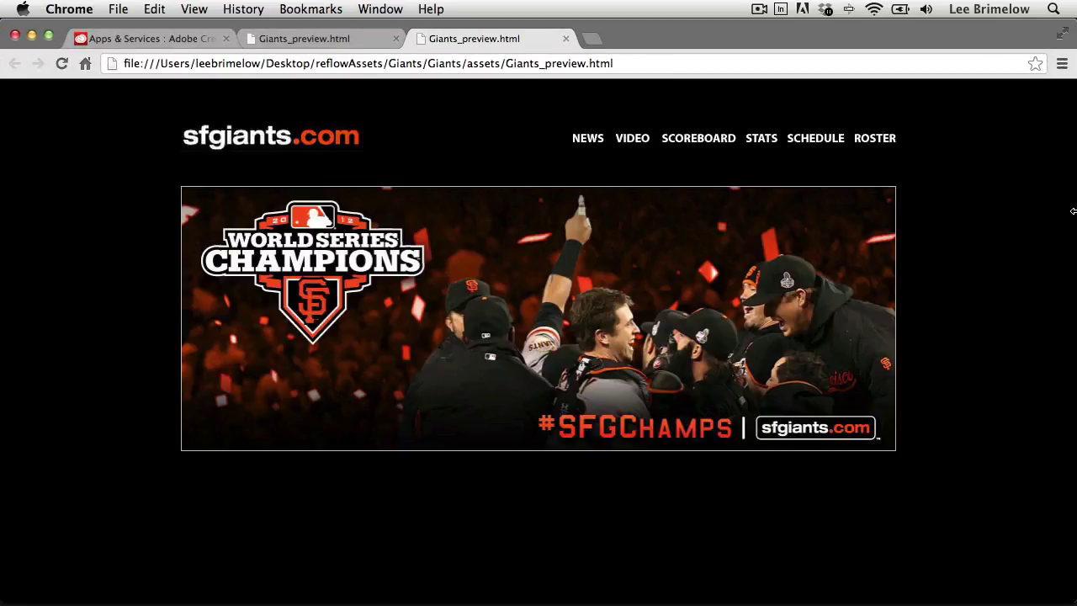
{"action": "left_click_drag", "start_coordinate": [1074, 212], "coordinate": [1076, 240]}
{"action": "left_click", "coordinate": [567, 38]}
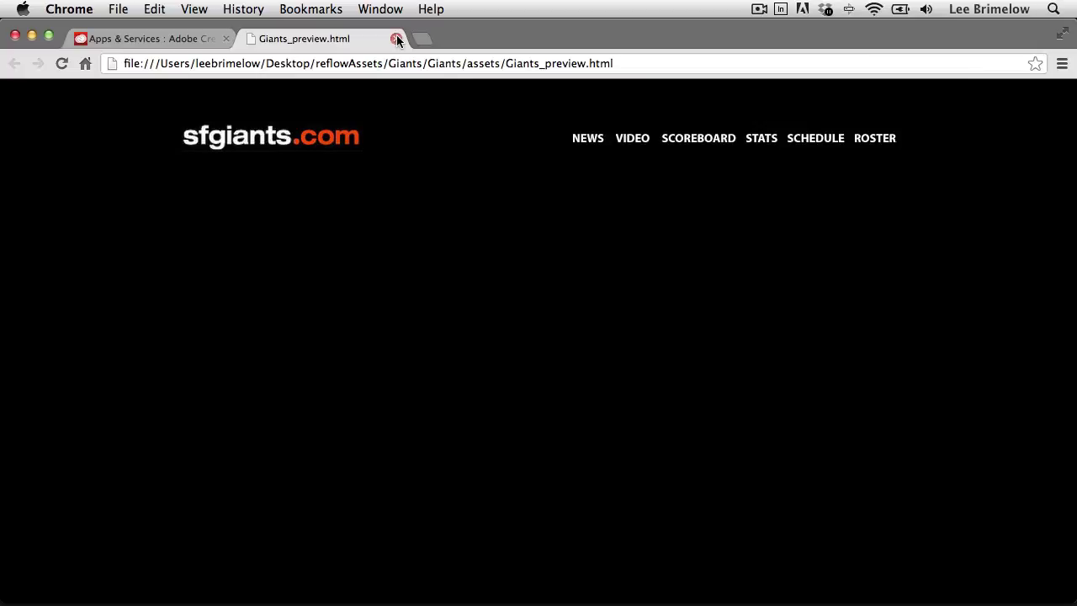
{"action": "left_click", "coordinate": [396, 39]}
{"action": "key", "text": "super+Tab"}
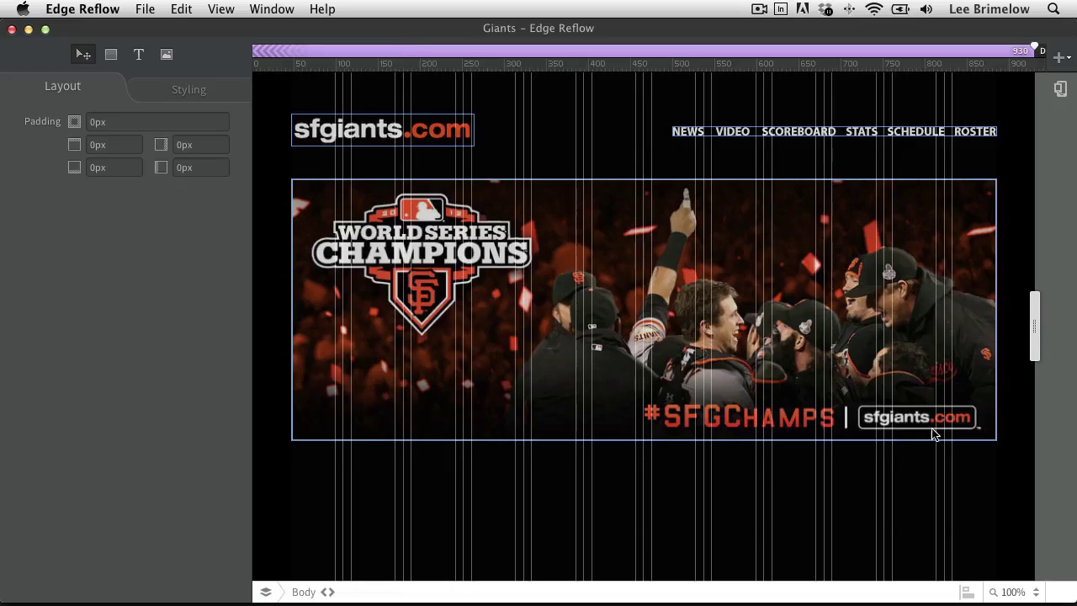
Widen the page past the 930px breakpoint and examine the three story columns in the Photoshop mockup.
{"action": "scroll", "coordinate": [897, 483], "scroll_direction": "down", "scroll_amount": 3}
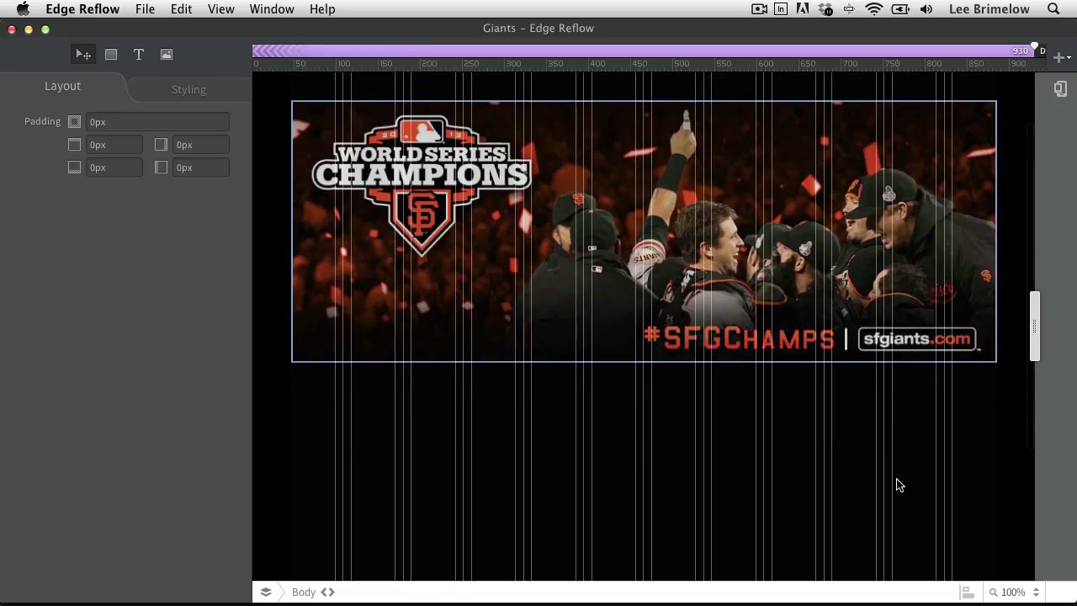
{"action": "left_click_drag", "start_coordinate": [1041, 51], "coordinate": [1043, 55]}
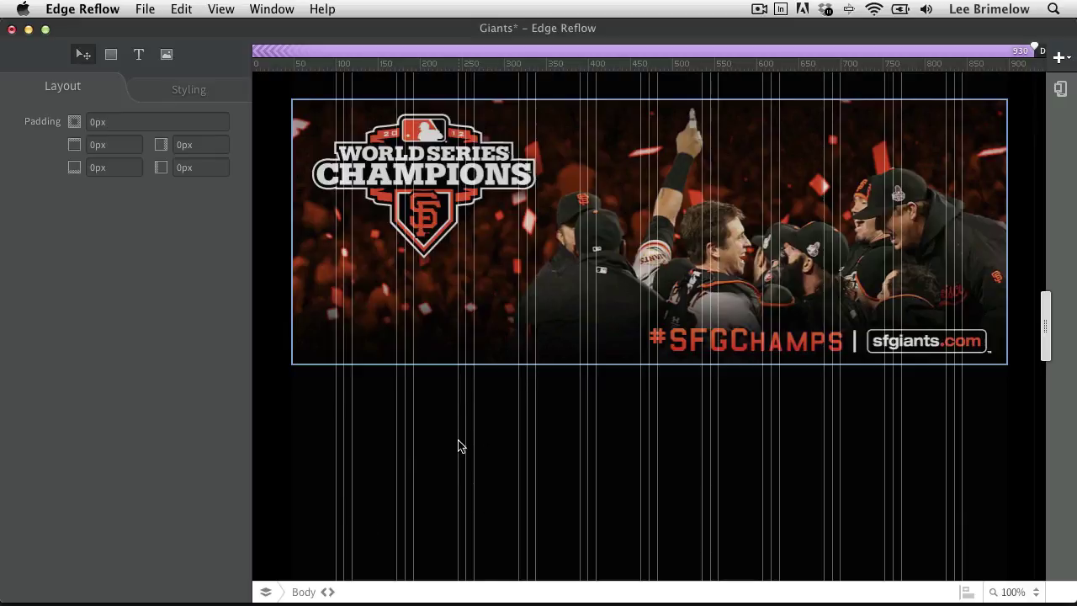
{"action": "mouse_move", "coordinate": [508, 605]}
{"action": "left_click", "coordinate": [554, 594]}
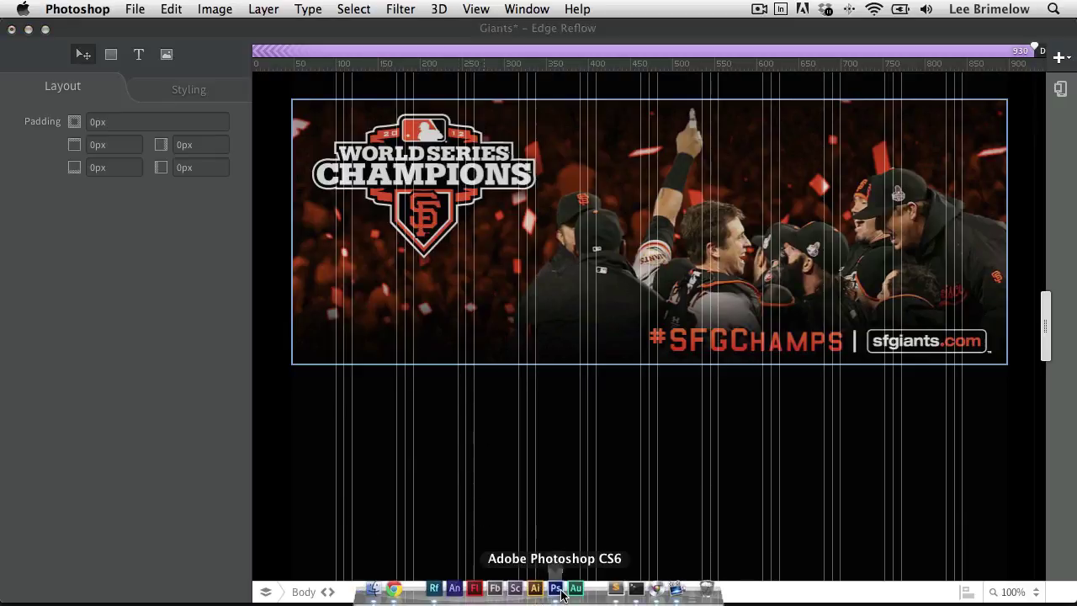
{"action": "scroll", "coordinate": [587, 518], "scroll_direction": "down", "scroll_amount": 10}
{"action": "scroll", "coordinate": [610, 447], "scroll_direction": "up", "scroll_amount": 2}
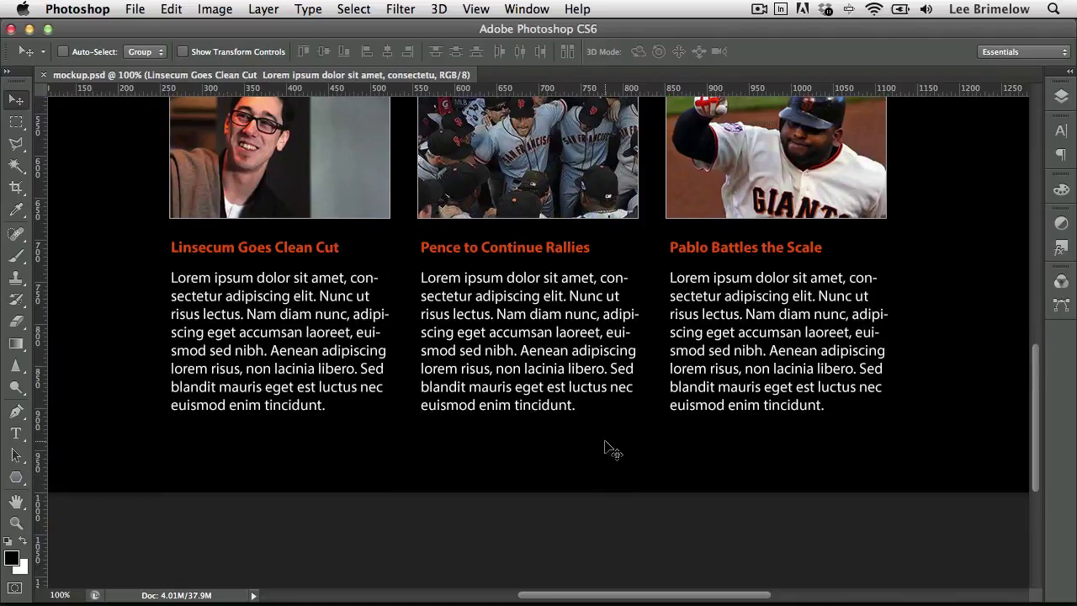
{"action": "scroll", "coordinate": [602, 451], "scroll_direction": "up", "scroll_amount": 1}
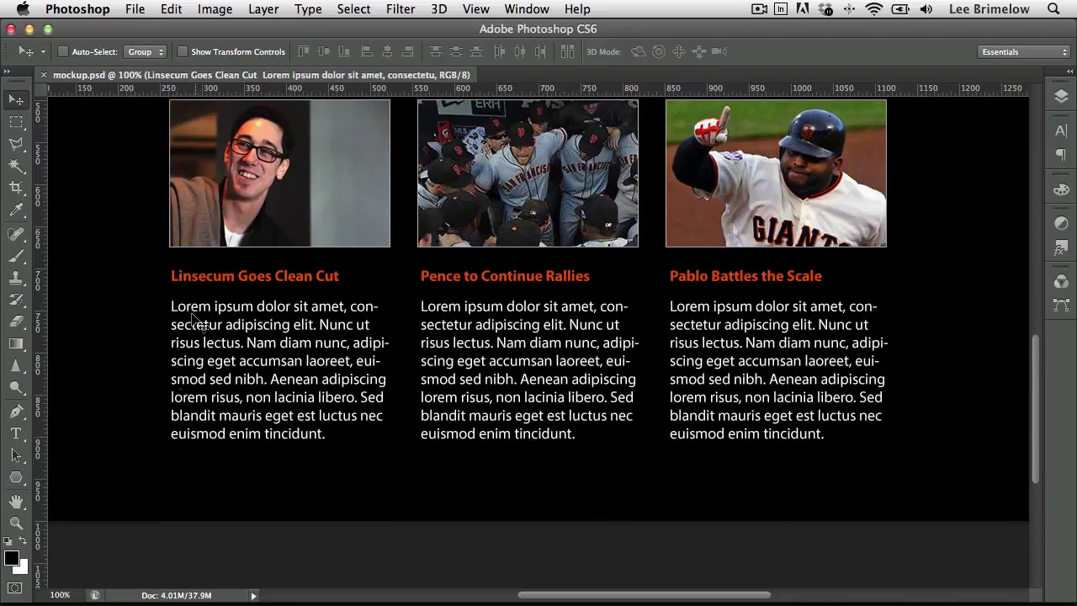
{"action": "scroll", "coordinate": [661, 416], "scroll_direction": "up", "scroll_amount": 3}
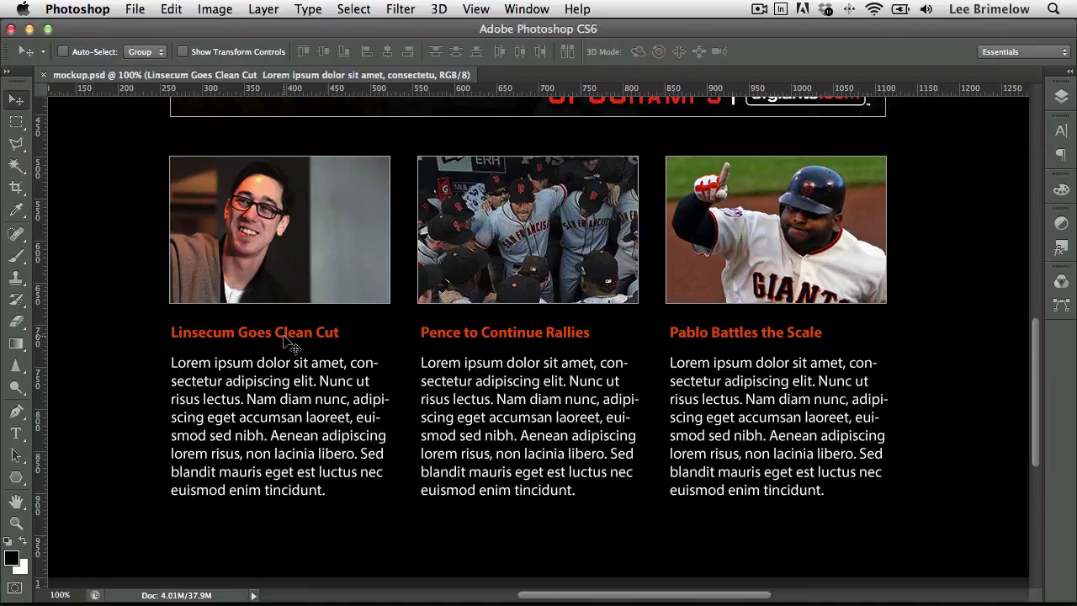
Select all the text of the Linsecum Goes Clean Cut layer in the mockup and switch back to Edge Reflow.
{"action": "left_click", "coordinate": [1062, 131]}
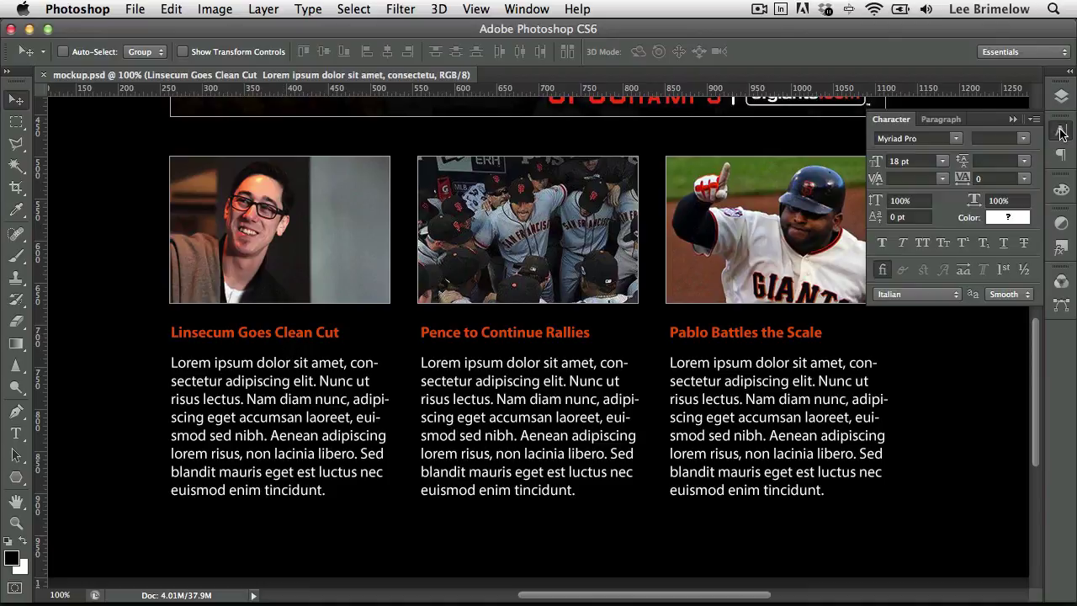
{"action": "left_click", "coordinate": [1061, 96]}
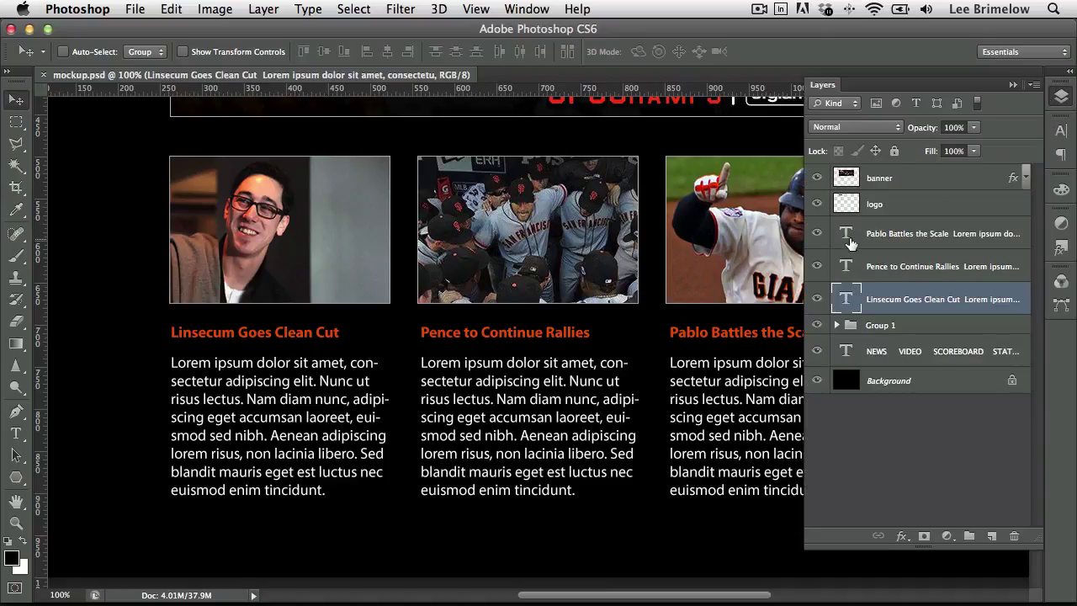
{"action": "double_click", "coordinate": [847, 303]}
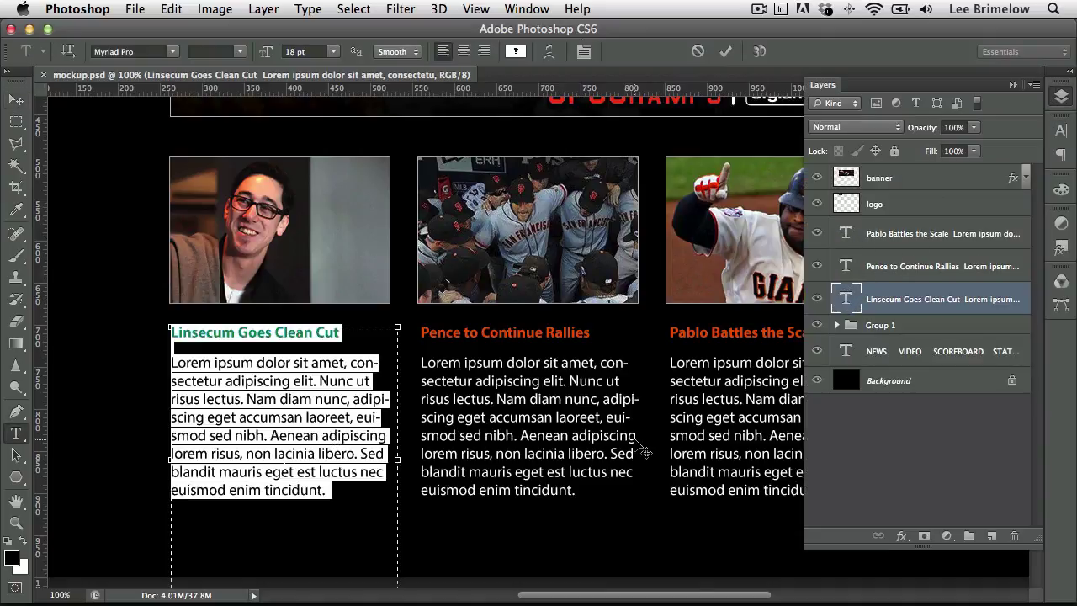
{"action": "key", "text": "super+Tab"}
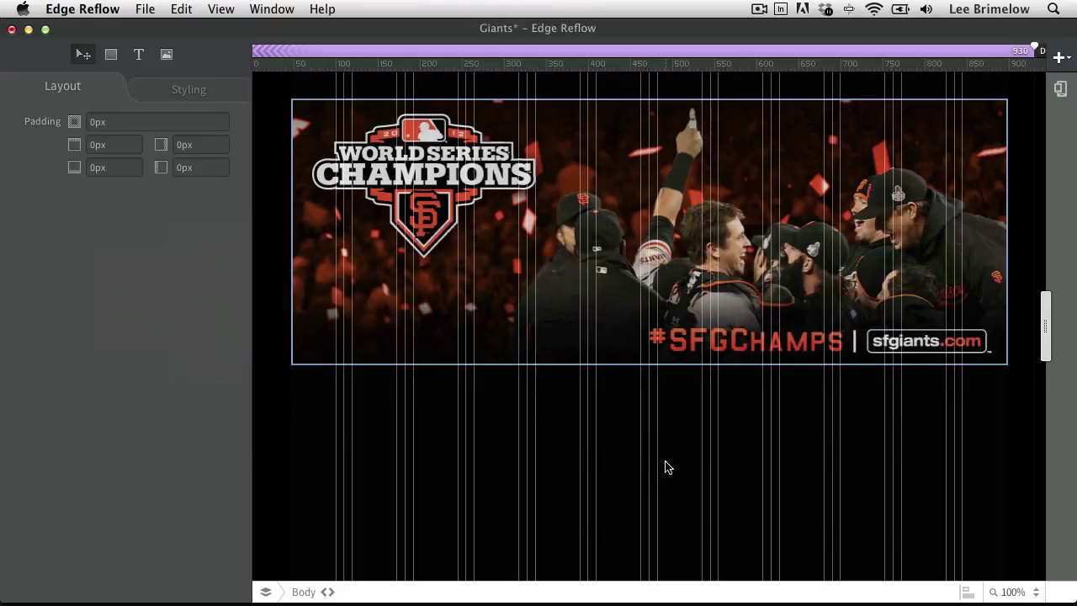
Draw a box about 26.12% wide and 209px tall below the banner, aligned with a 40px top margin and 0% left margin.
{"action": "scroll", "coordinate": [671, 467], "scroll_direction": "down", "scroll_amount": 3}
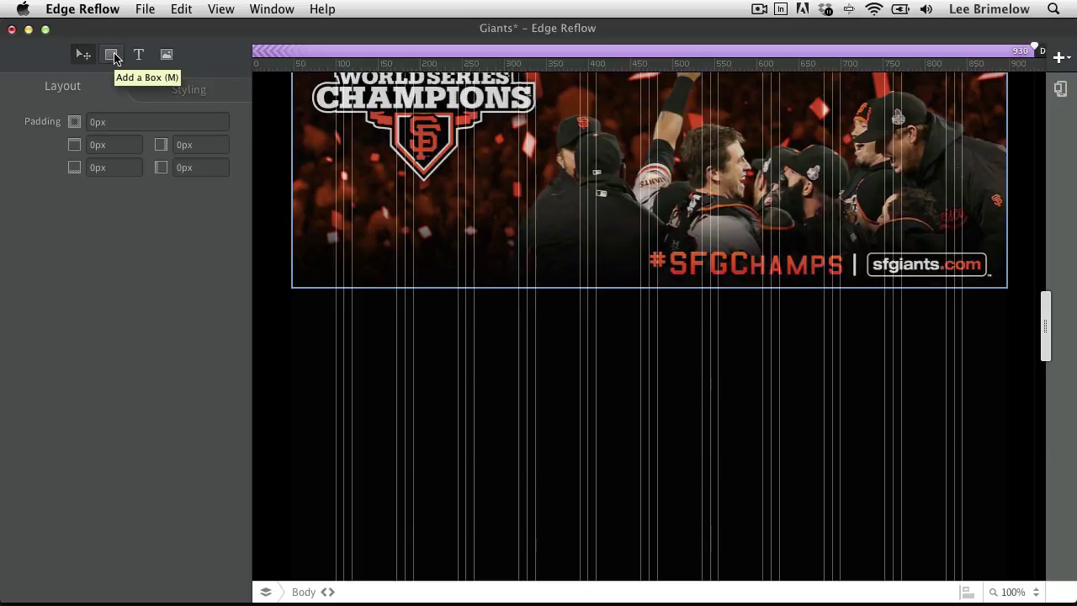
{"action": "left_click", "coordinate": [112, 55]}
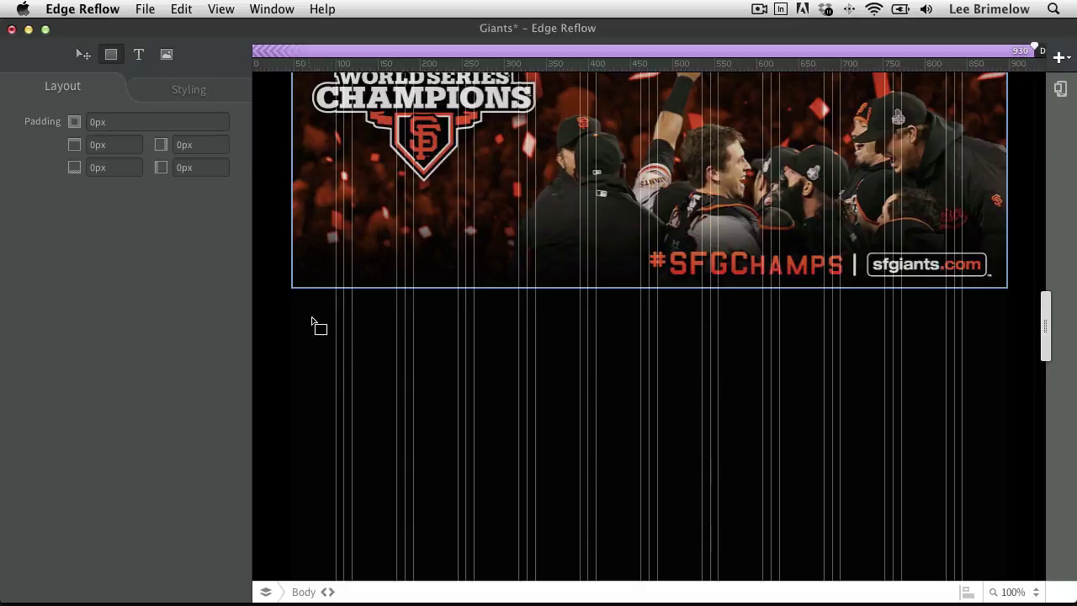
{"action": "left_click_drag", "start_coordinate": [310, 324], "coordinate": [496, 501]}
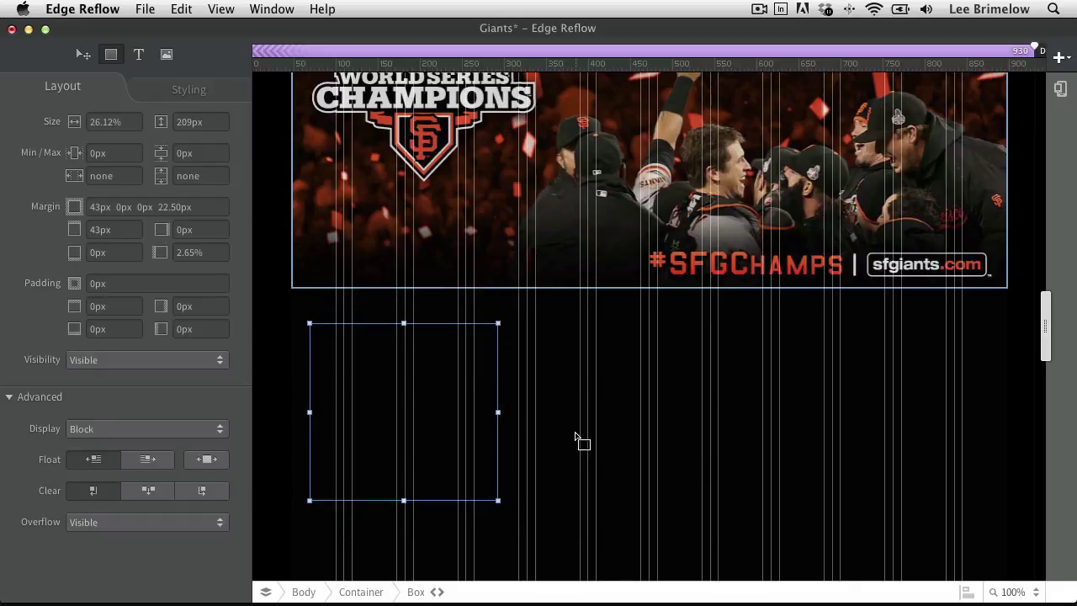
{"action": "left_click", "coordinate": [84, 54]}
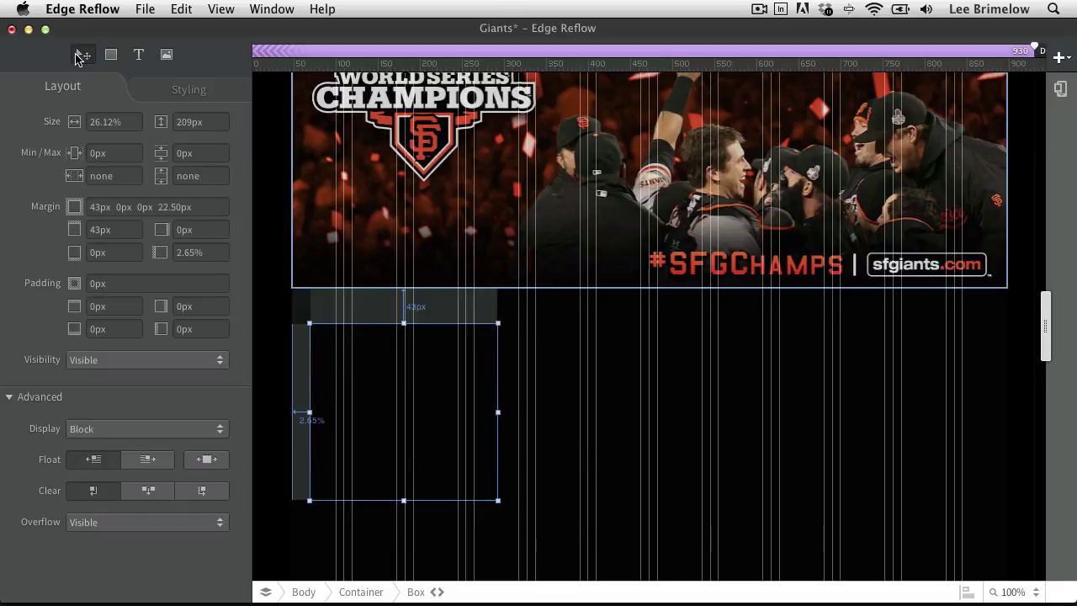
{"action": "left_click_drag", "start_coordinate": [452, 415], "coordinate": [420, 416]}
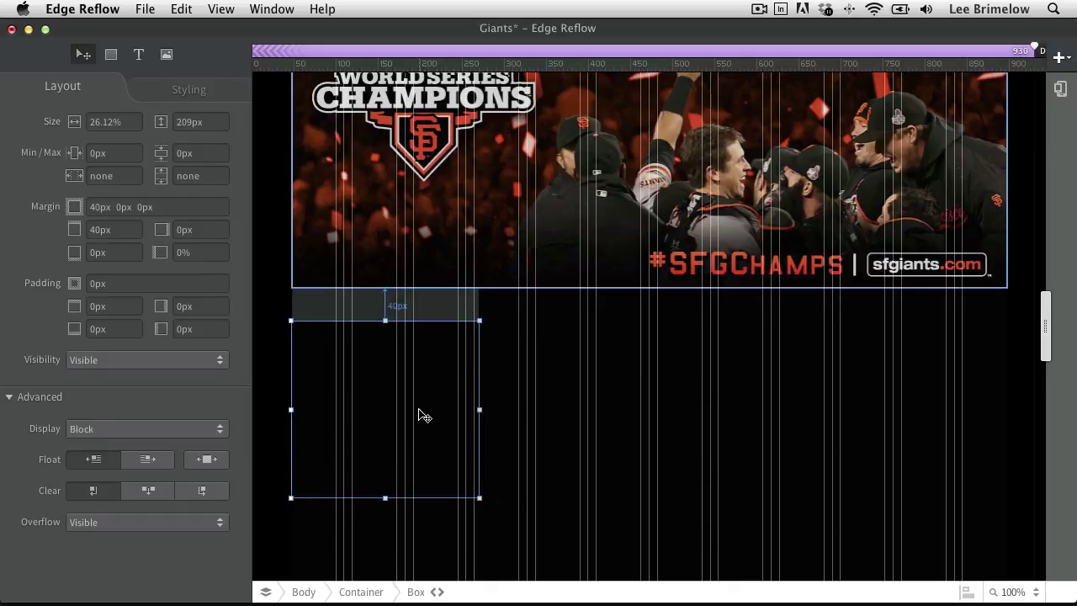
{"action": "left_click", "coordinate": [601, 428]}
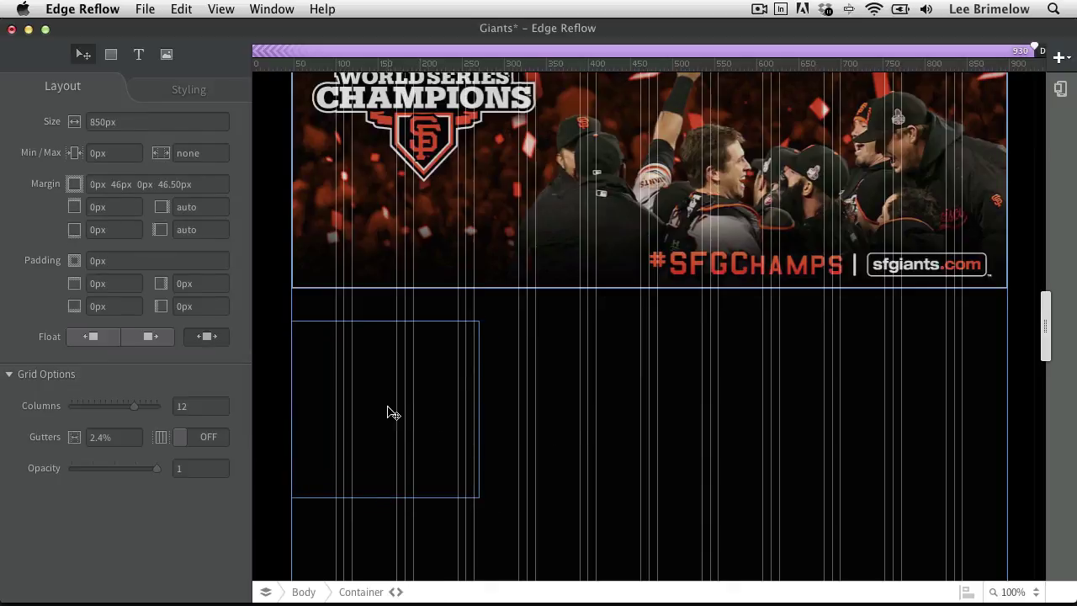
Place two copies of the box beside it with 40px top margins and left margins of about 6.76% and 6.88%.
{"action": "left_click", "coordinate": [392, 414]}
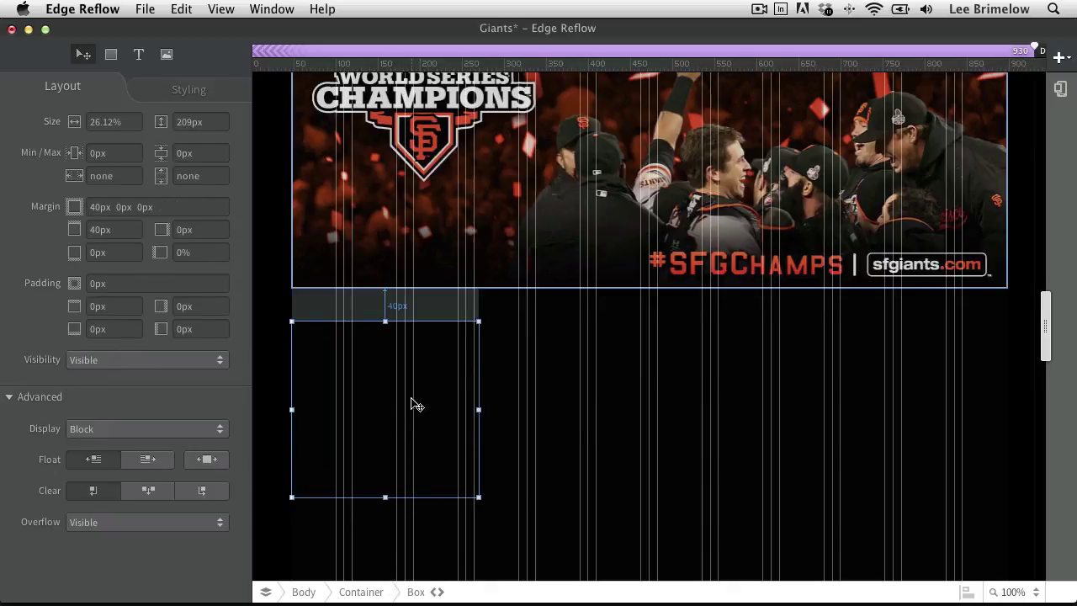
{"action": "left_click_drag", "start_coordinate": [392, 413], "coordinate": [522, 326]}
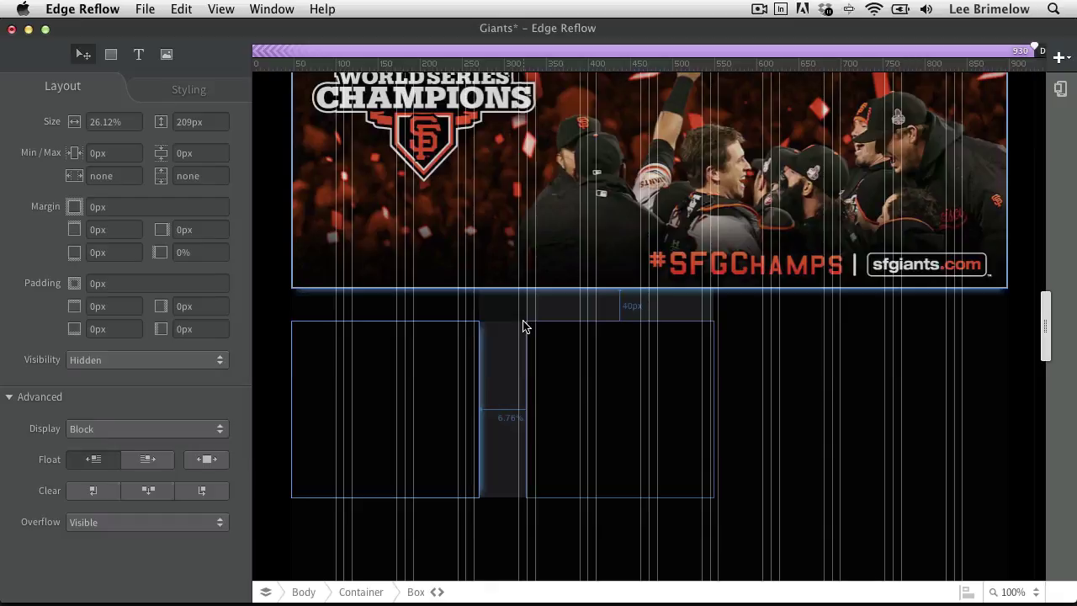
{"action": "left_click_drag", "start_coordinate": [523, 327], "coordinate": [759, 326]}
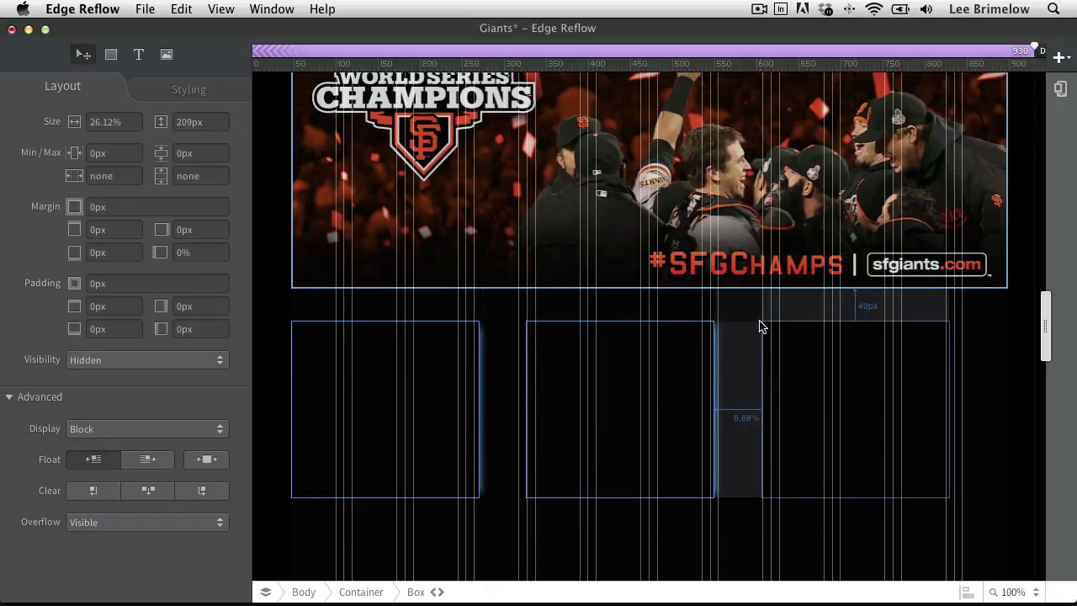
{"action": "left_click_drag", "start_coordinate": [760, 326], "coordinate": [760, 322]}
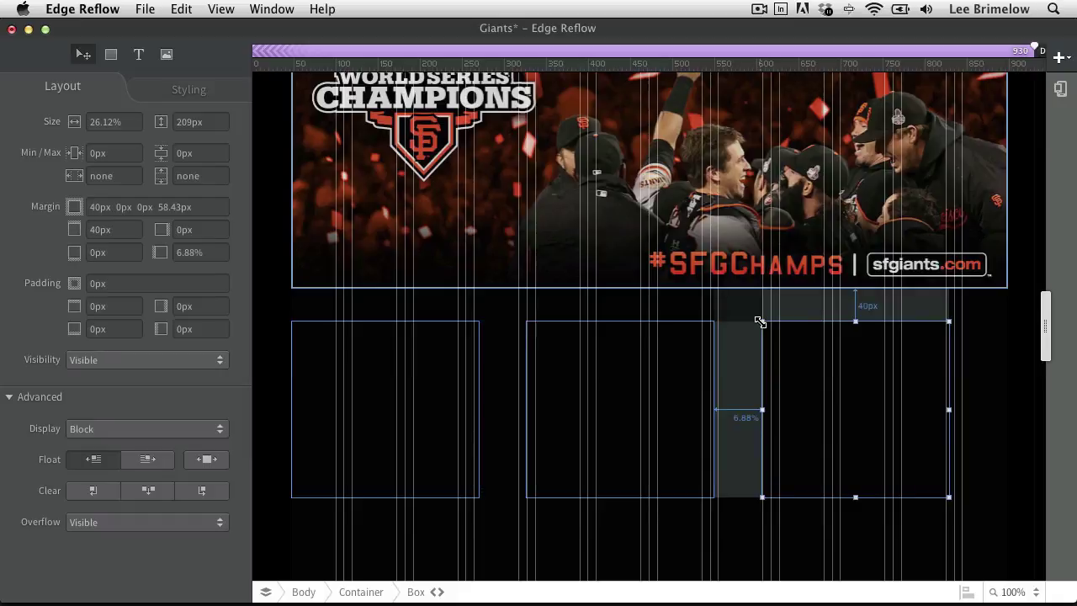
{"action": "left_click", "coordinate": [415, 305]}
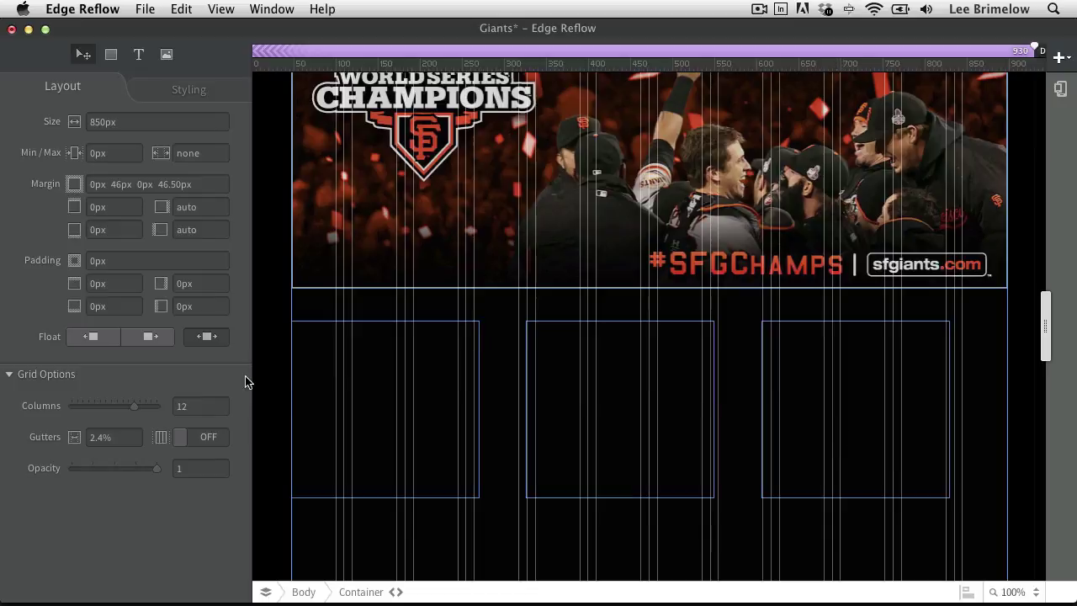
{"action": "left_click", "coordinate": [437, 387]}
{"action": "left_click", "coordinate": [639, 390]}
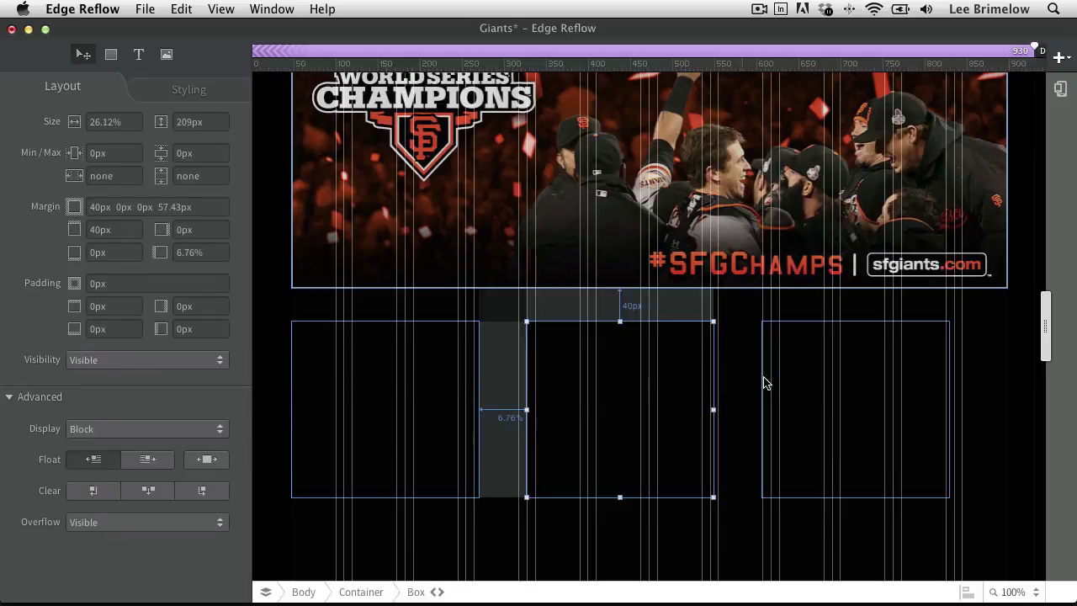
{"action": "left_click", "coordinate": [817, 385]}
Set the width of the first box below the banner to 30%, keeping its 40px top margin.
{"action": "left_click", "coordinate": [391, 377]}
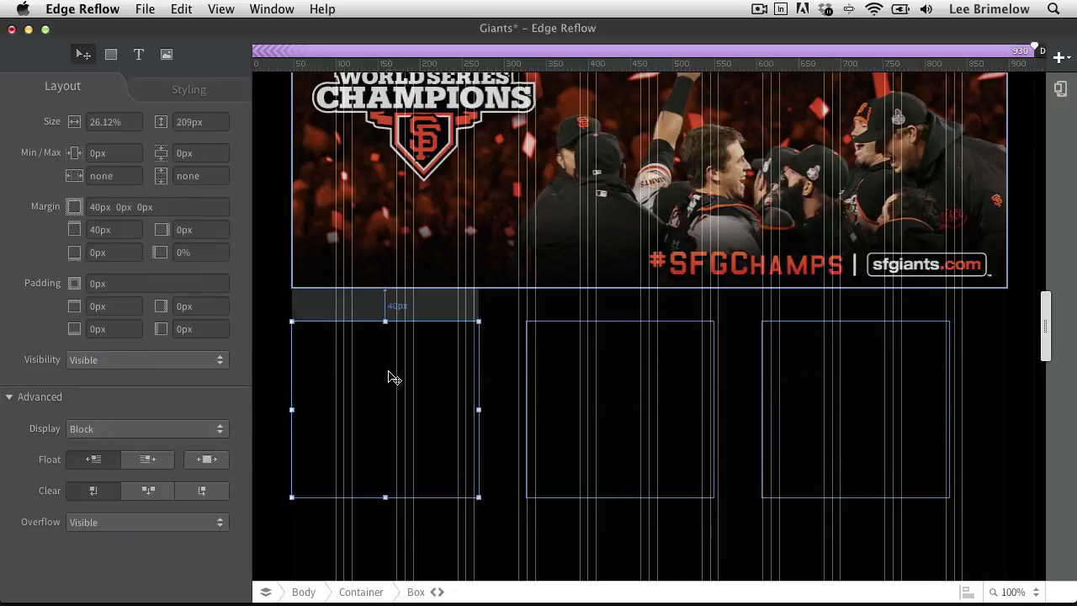
{"action": "key", "text": "Down"}
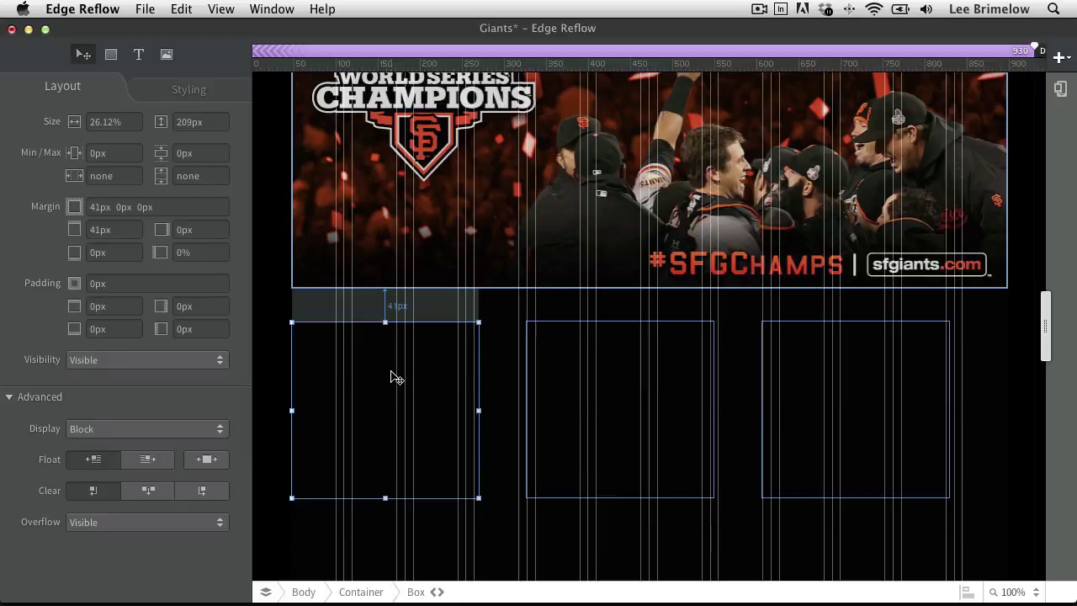
{"action": "key", "text": "Up"}
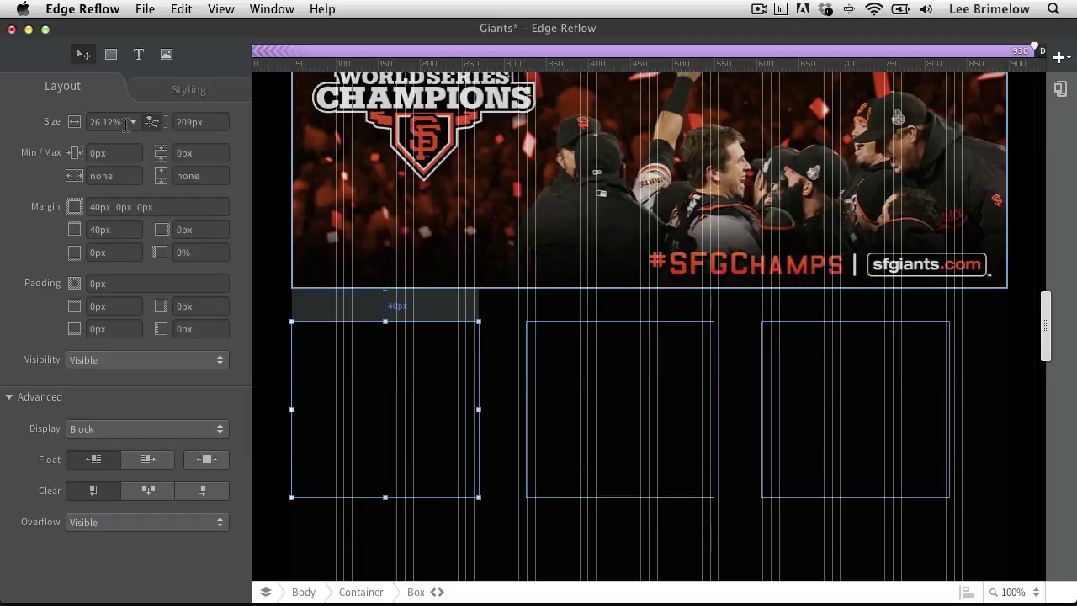
{"action": "left_click", "coordinate": [73, 117]}
{"action": "type", "text": "30"}
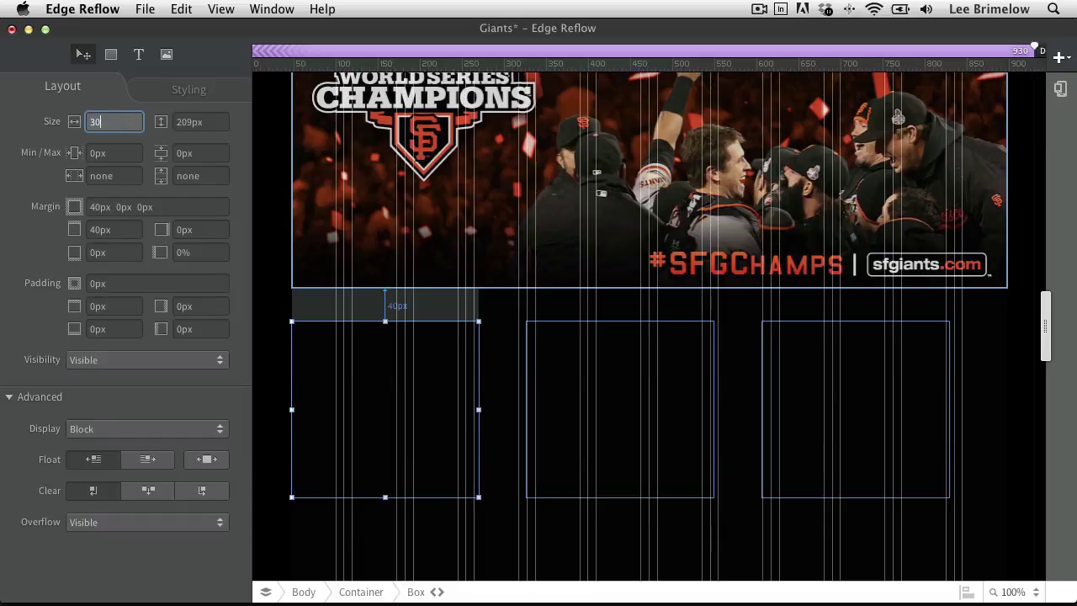
{"action": "type", "text": "%"}
{"action": "key", "text": "Return"}
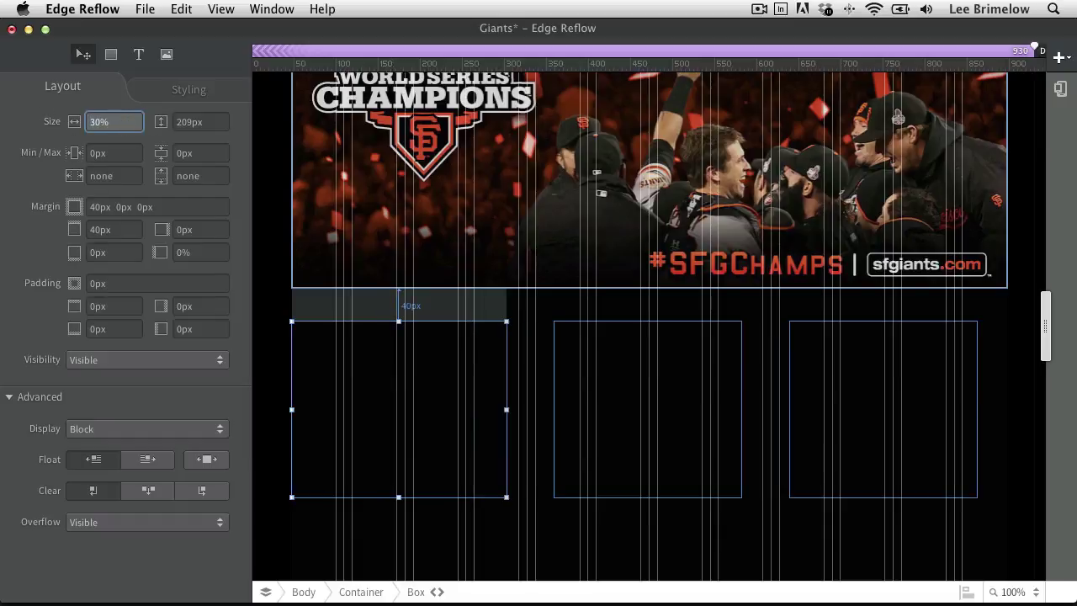
Set the widths of the second and third boxes below the banner to 30% each.
{"action": "left_click", "coordinate": [614, 416]}
{"action": "left_click", "coordinate": [118, 122]}
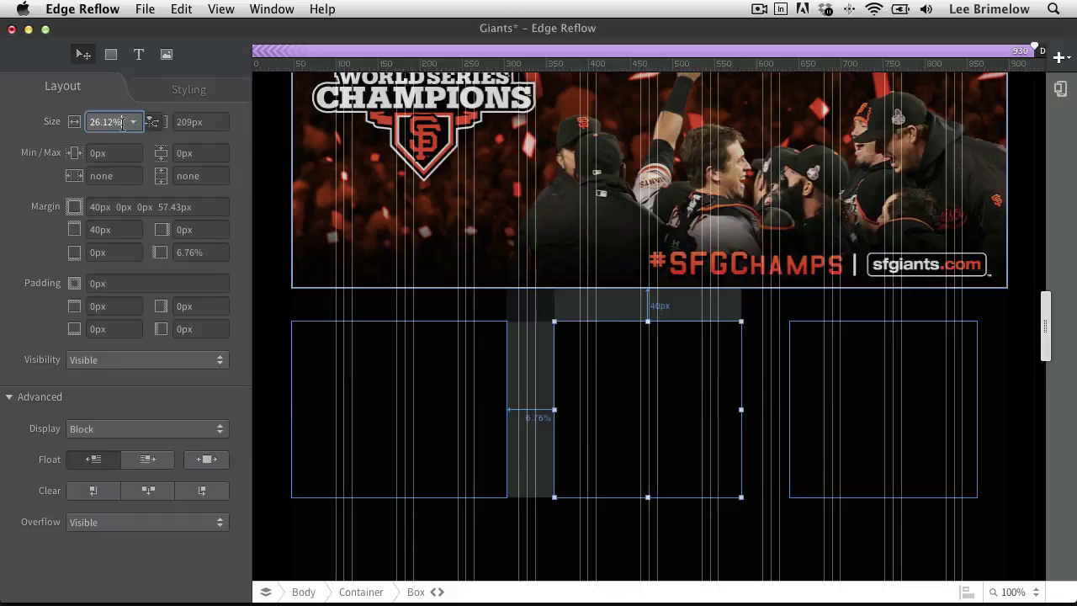
{"action": "type", "text": "30%"}
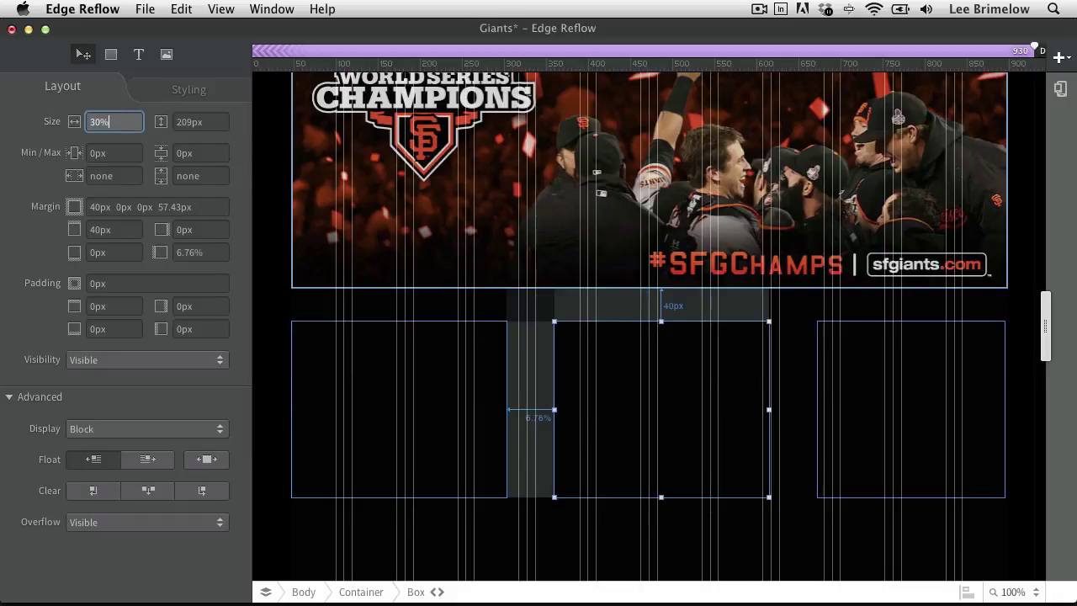
{"action": "left_click", "coordinate": [861, 402]}
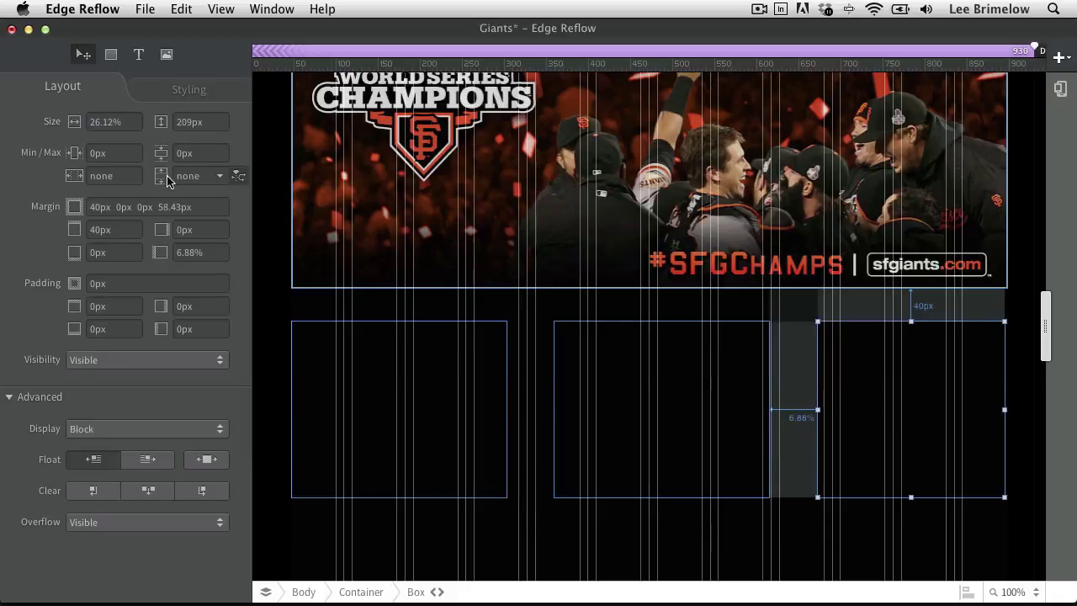
{"action": "left_click", "coordinate": [122, 123]}
{"action": "type", "text": "30"}
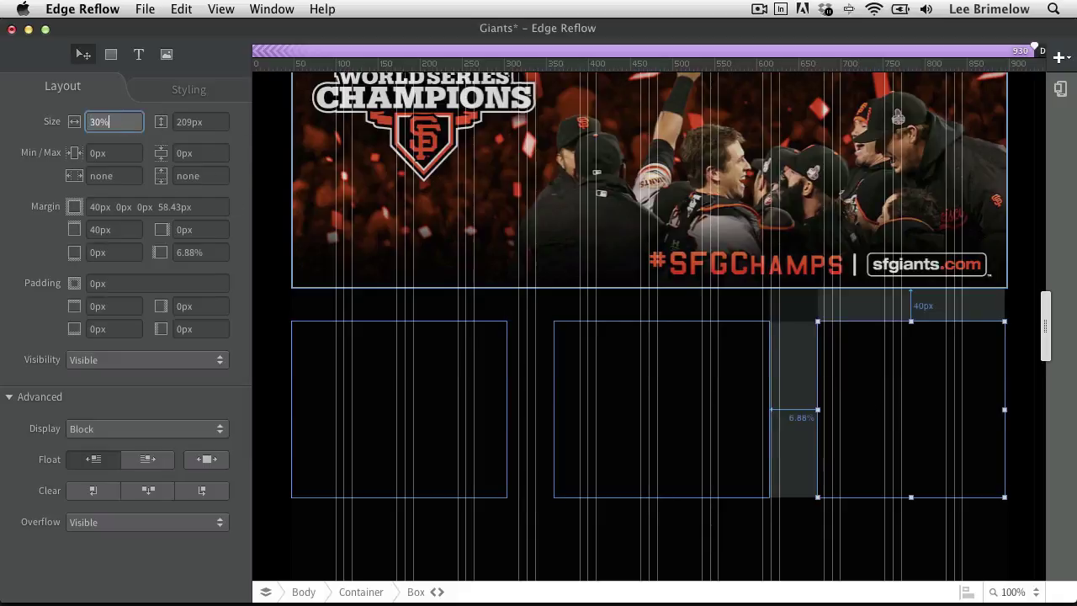
{"action": "key", "text": "Return"}
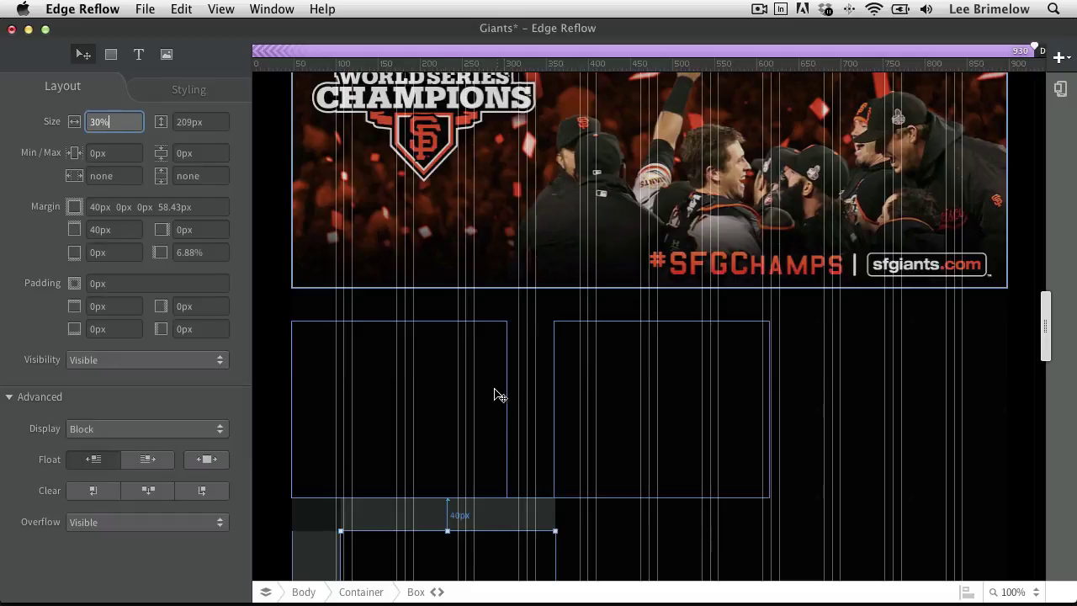
Set the left margins of the second and third boxes to 5% each.
{"action": "left_click", "coordinate": [655, 373]}
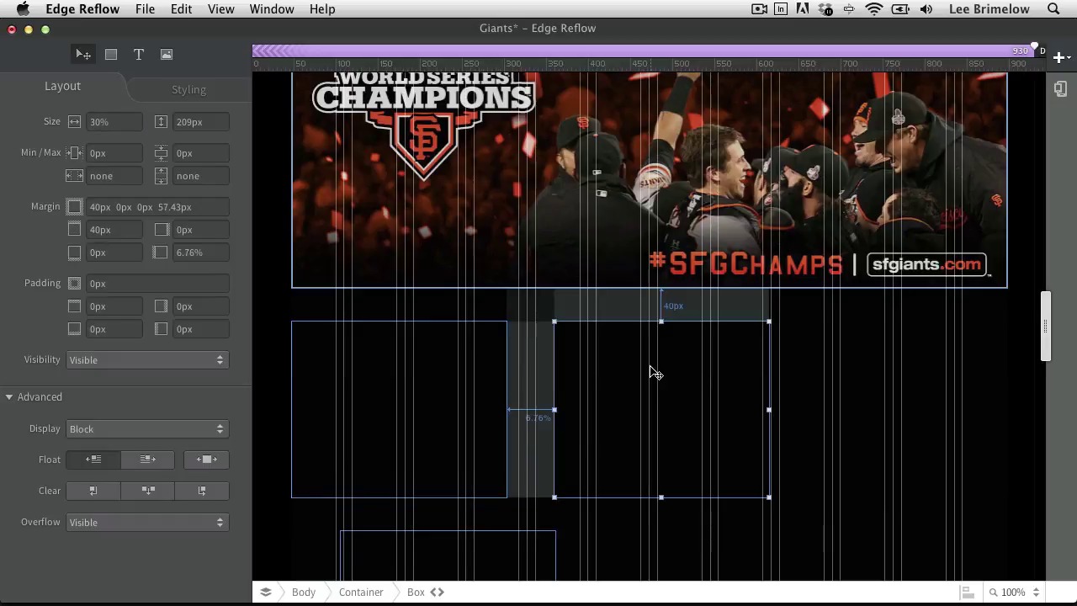
{"action": "left_click", "coordinate": [207, 252]}
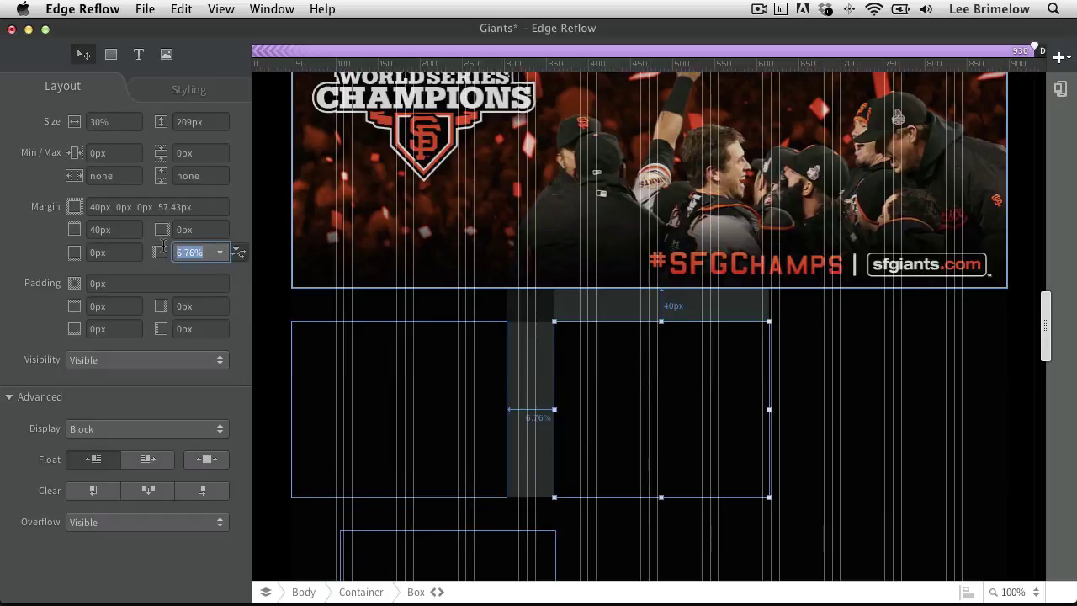
{"action": "type", "text": "5"}
{"action": "key", "text": "Return"}
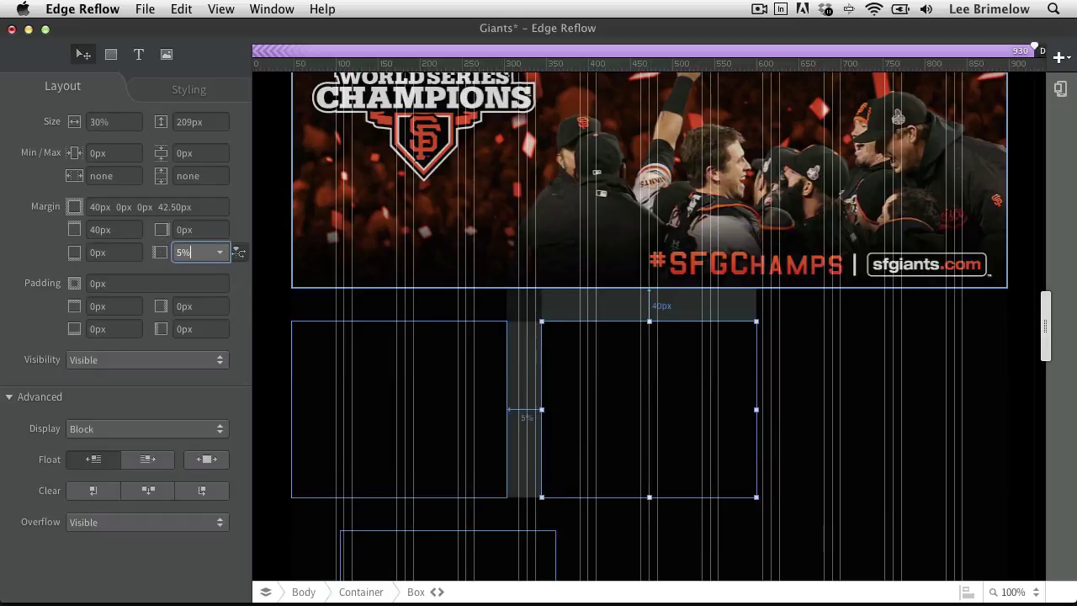
{"action": "left_click", "coordinate": [429, 557]}
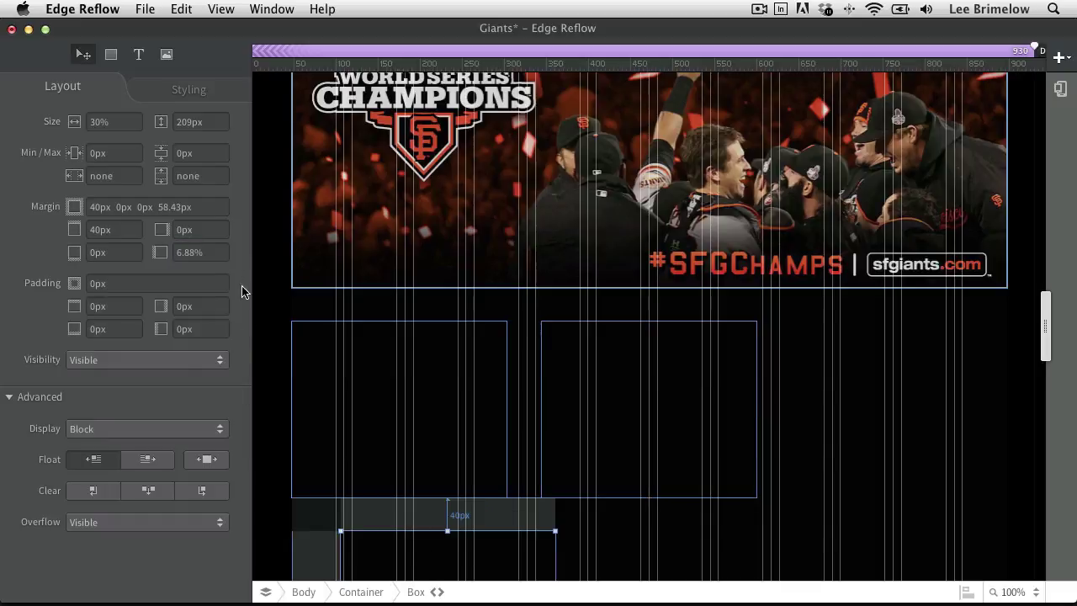
{"action": "left_click", "coordinate": [211, 252]}
{"action": "type", "text": "5"}
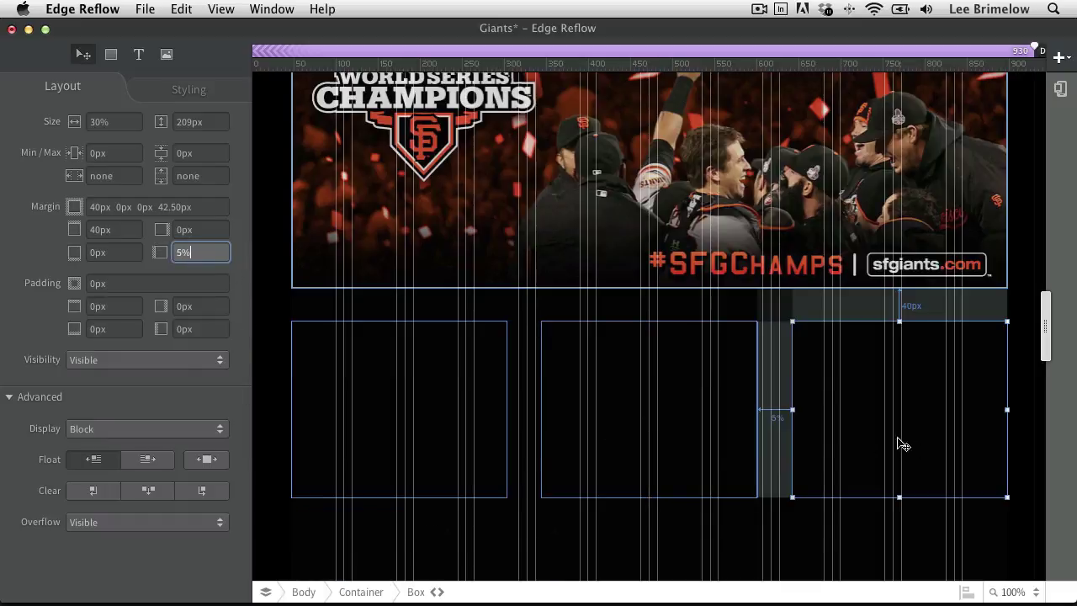
Resize the page slightly to check how the three boxes scale, and restore the 930px width.
{"action": "left_click", "coordinate": [692, 570]}
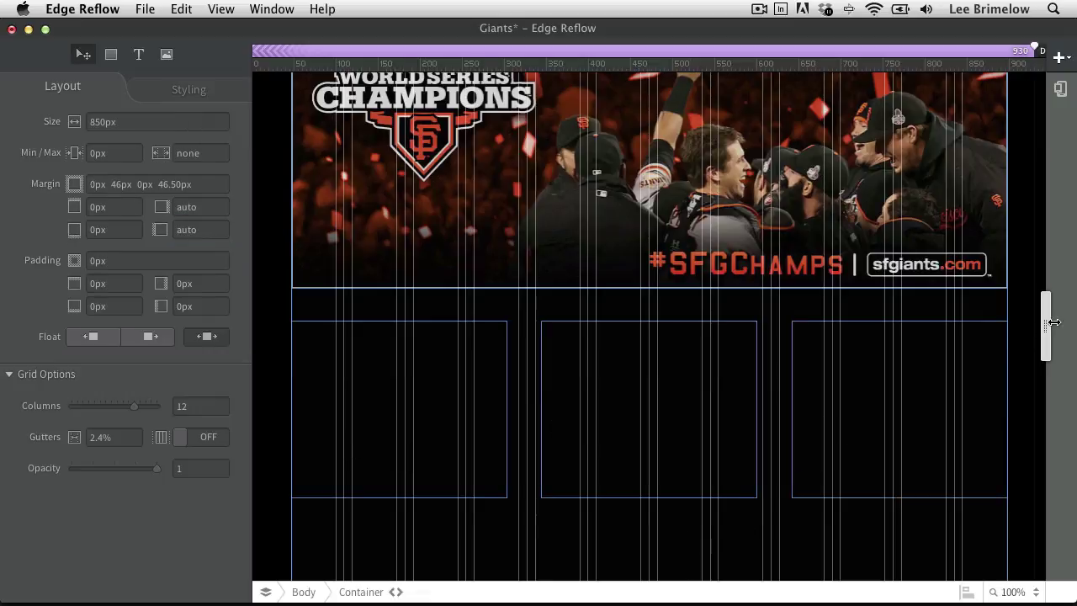
{"action": "left_click_drag", "start_coordinate": [1048, 323], "coordinate": [1058, 343]}
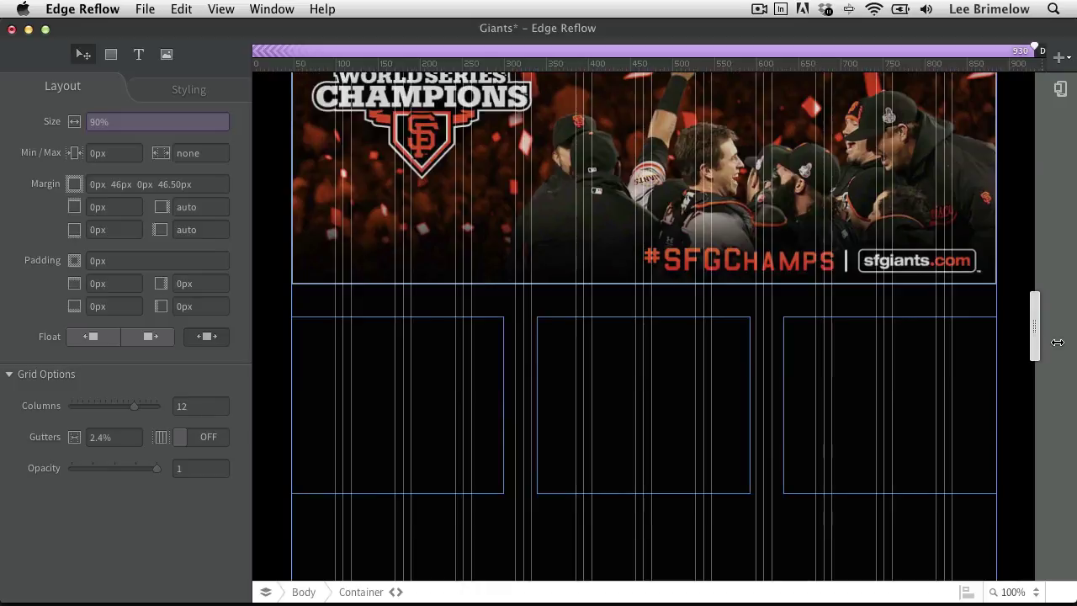
{"action": "key", "text": "super+z"}
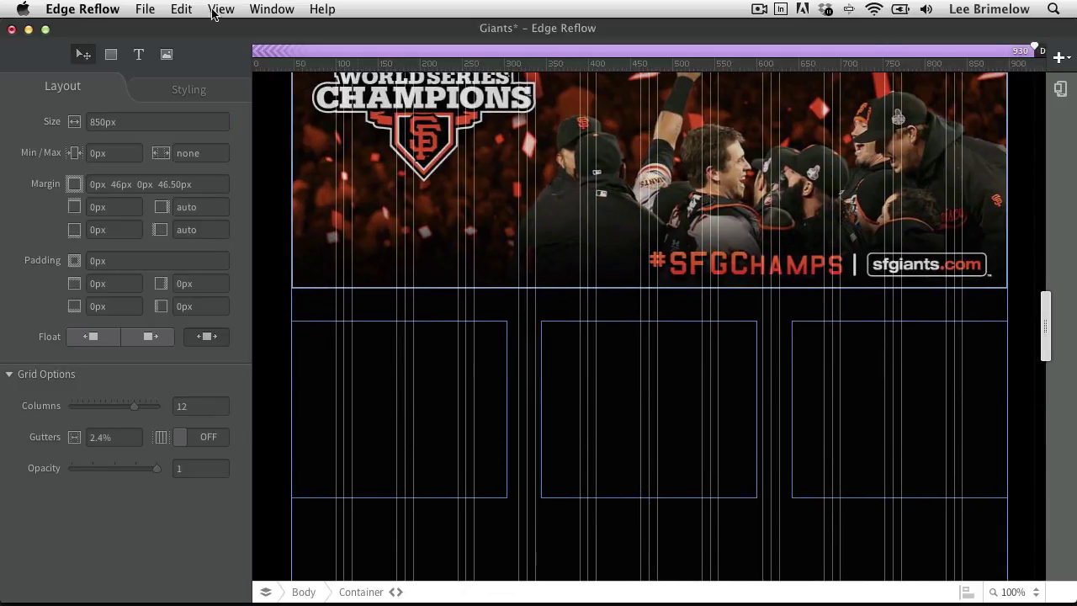
Place the image timmy.jpg from the reflowAssets folder inside the first box, about 24px below its upper edge.
{"action": "left_click", "coordinate": [166, 53]}
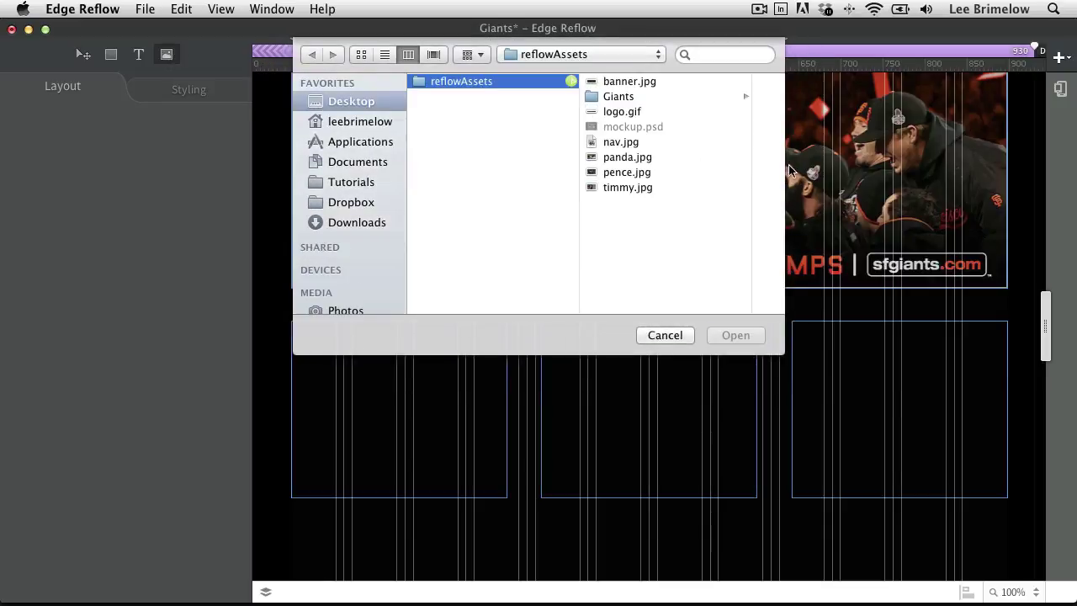
{"action": "left_click", "coordinate": [637, 187]}
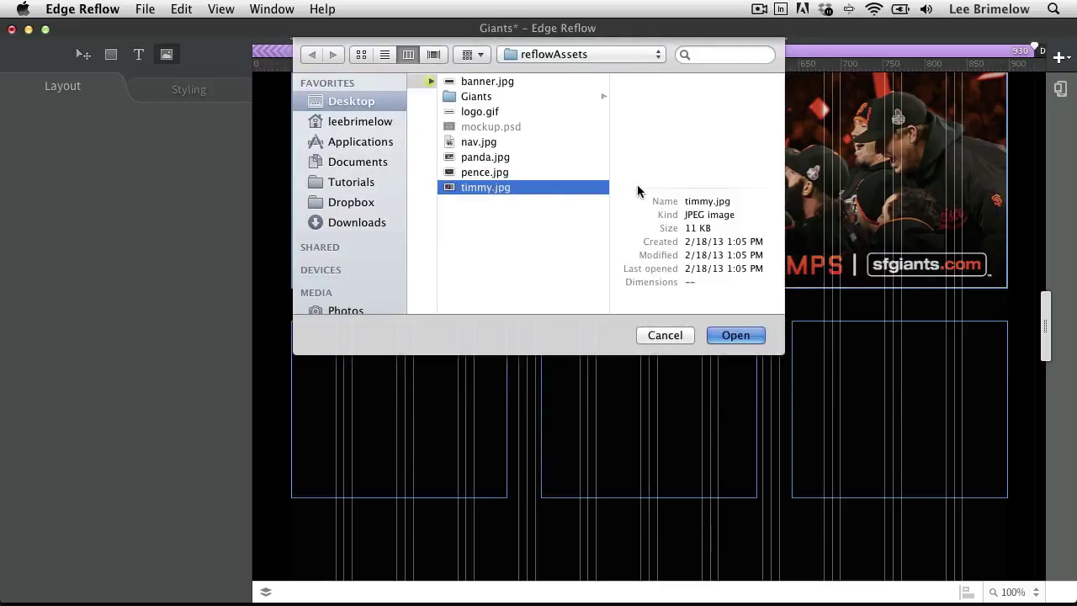
{"action": "key", "text": "Return"}
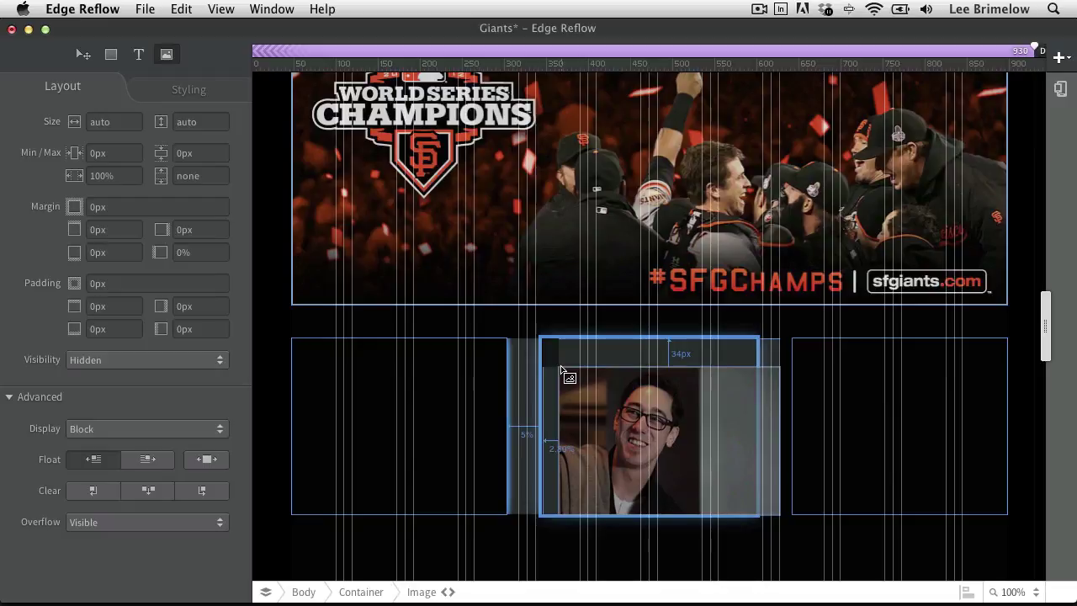
{"action": "left_click", "coordinate": [308, 363]}
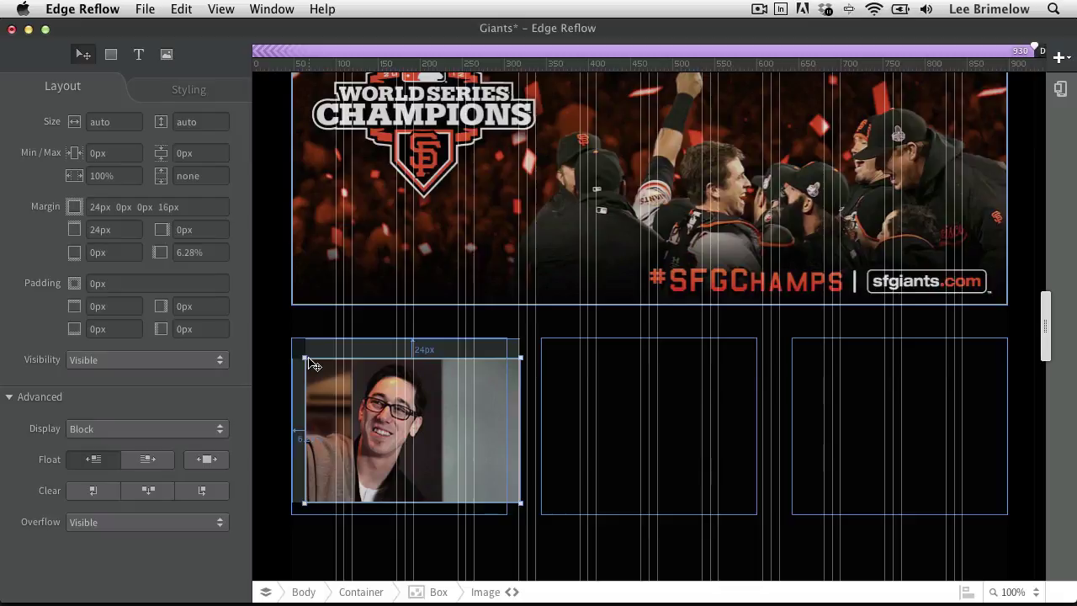
Set all margins of the timmy.jpg image to 0px and deselect it.
{"action": "left_click", "coordinate": [265, 592]}
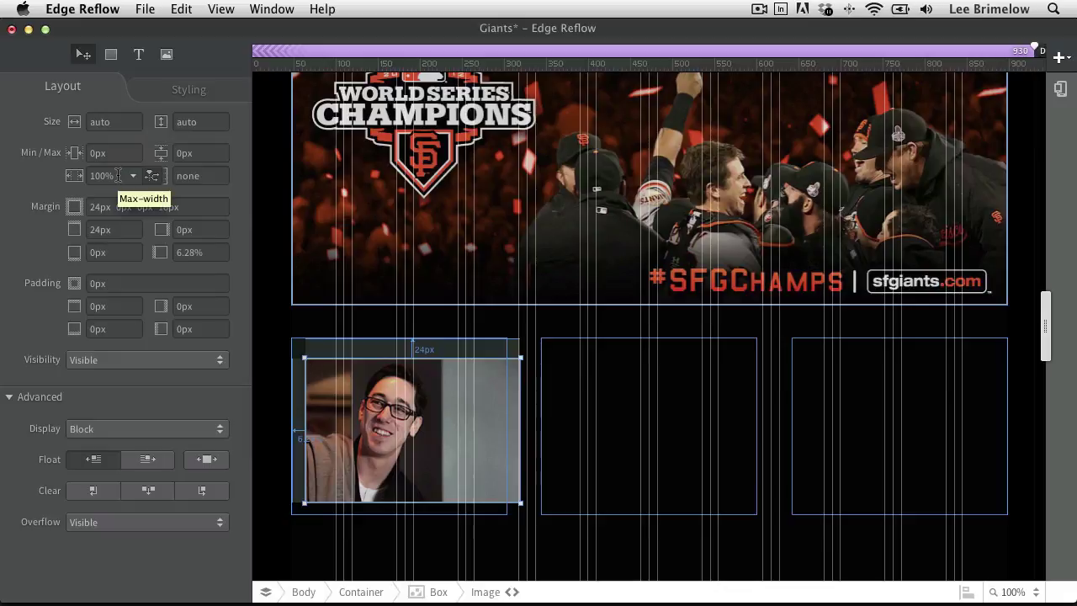
{"action": "left_click_drag", "start_coordinate": [192, 208], "coordinate": [79, 196]}
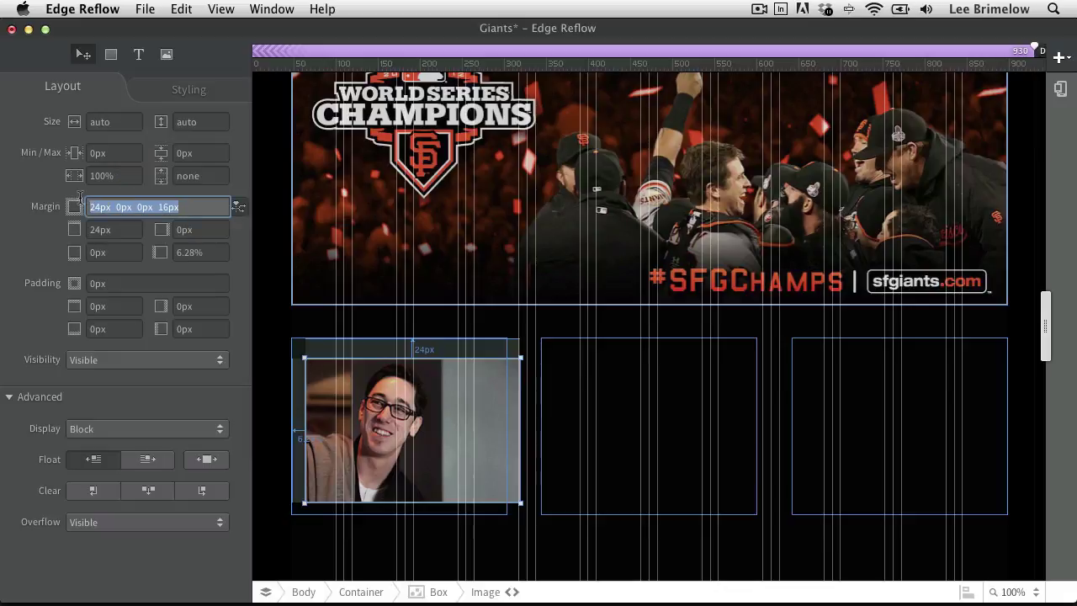
{"action": "type", "text": "0px"}
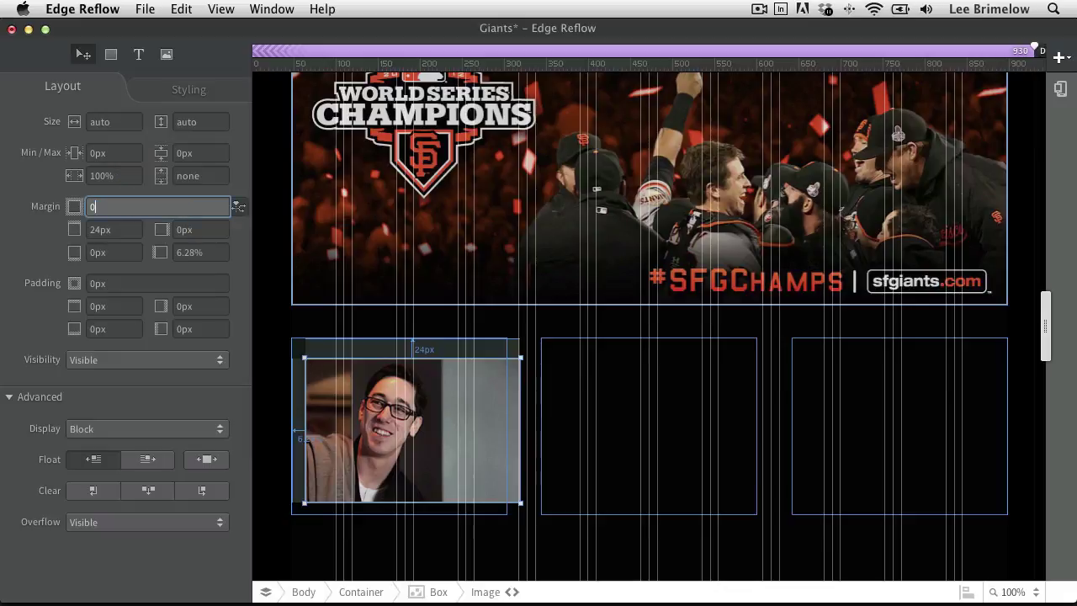
{"action": "key", "text": "Return"}
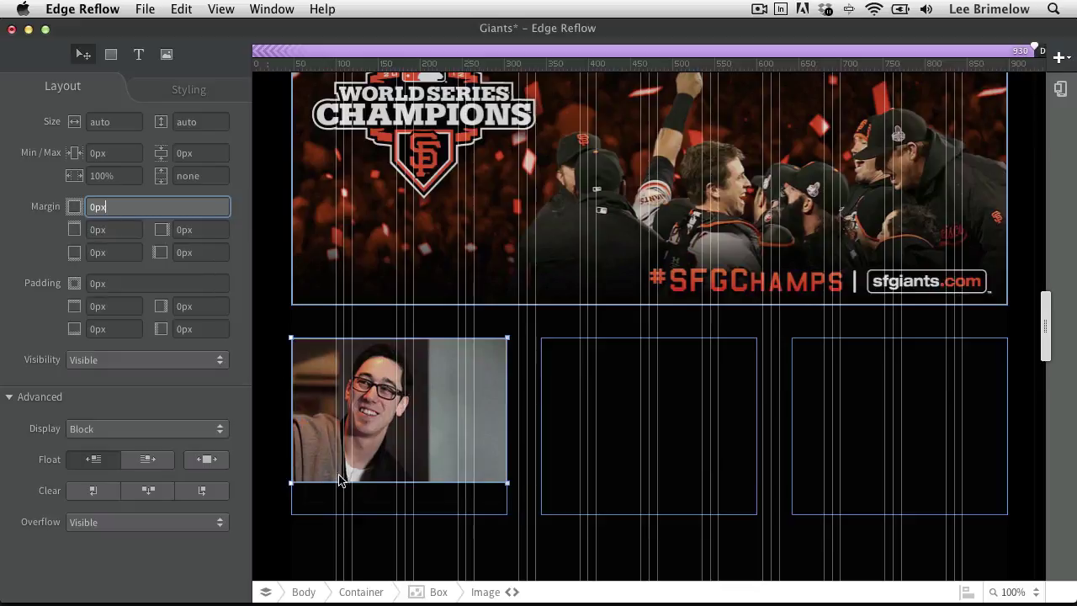
{"action": "left_click", "coordinate": [510, 553]}
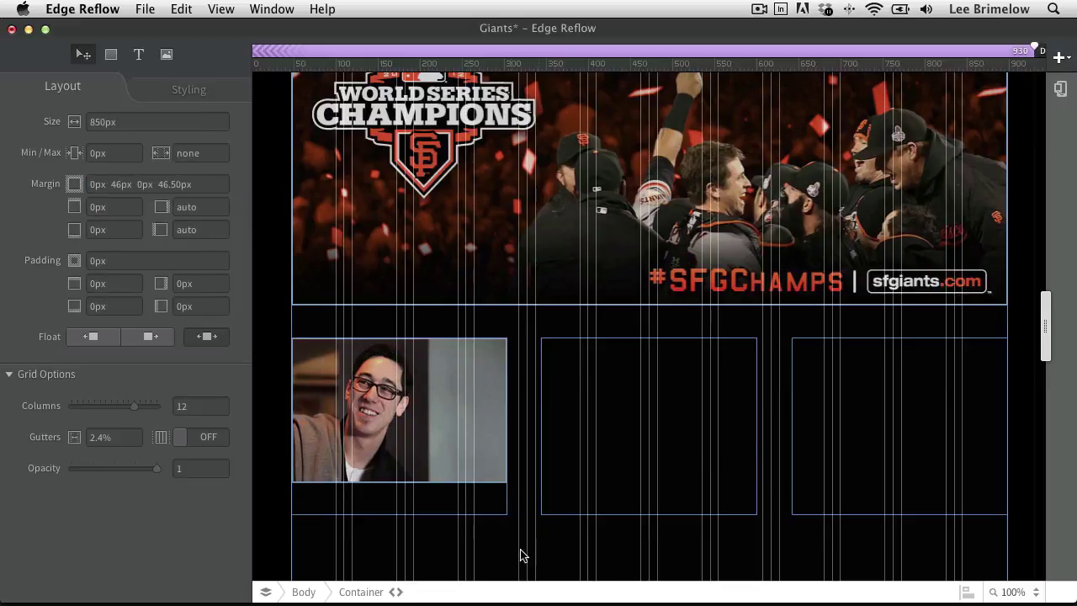
Place the image pence.jpg from the reflowAssets folder inside the second box, about 21px below its upper edge.
{"action": "left_click", "coordinate": [167, 54]}
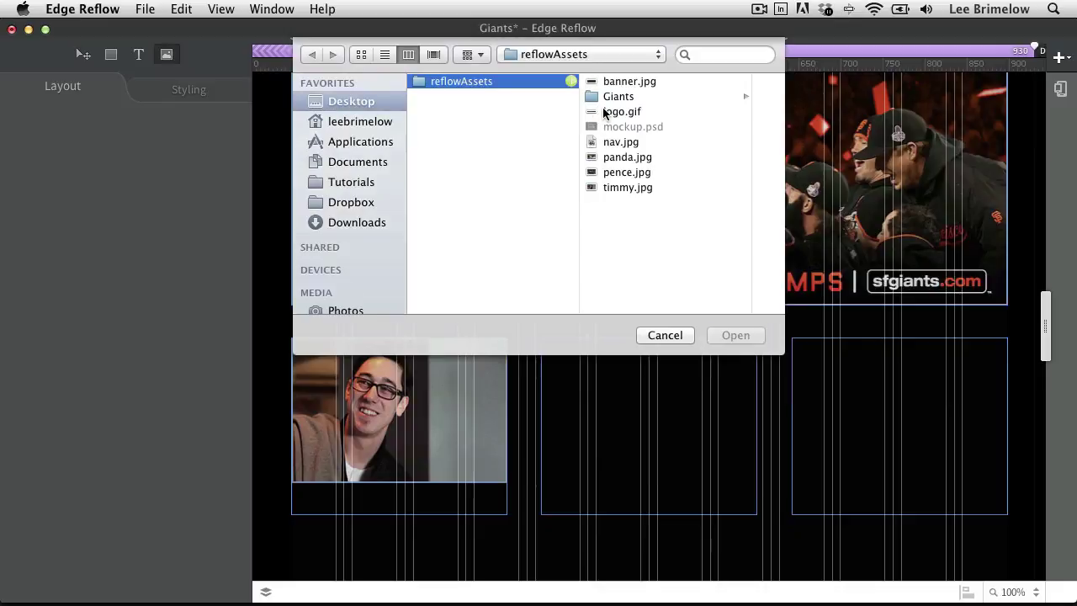
{"action": "left_click", "coordinate": [637, 173]}
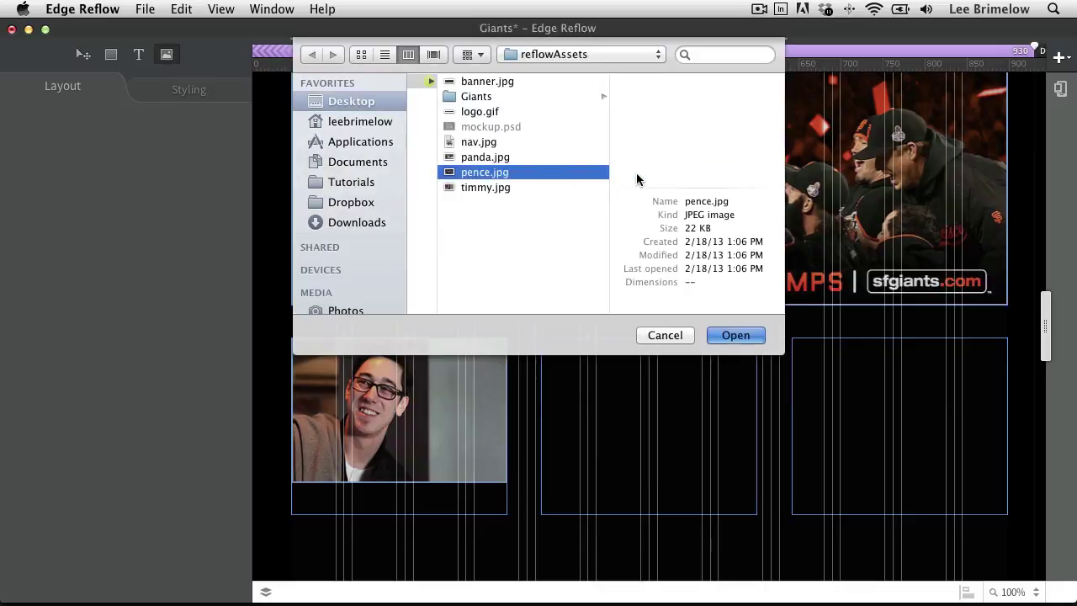
{"action": "double_click", "coordinate": [640, 176]}
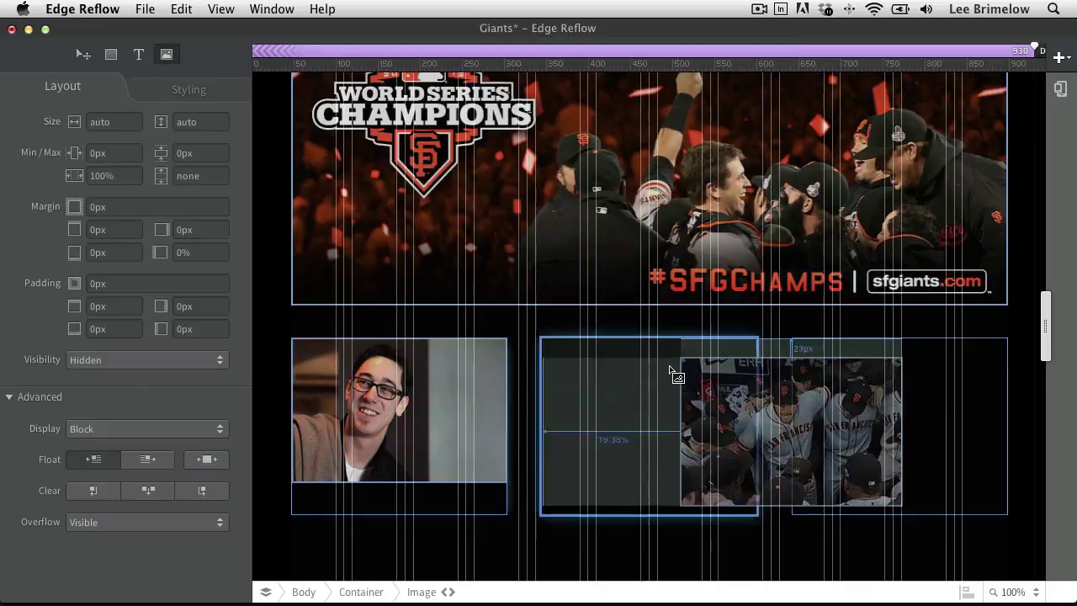
{"action": "left_click", "coordinate": [564, 357]}
Set all margins of the pence.jpg image to 0px and deselect it.
{"action": "left_click_drag", "start_coordinate": [221, 207], "coordinate": [61, 193]}
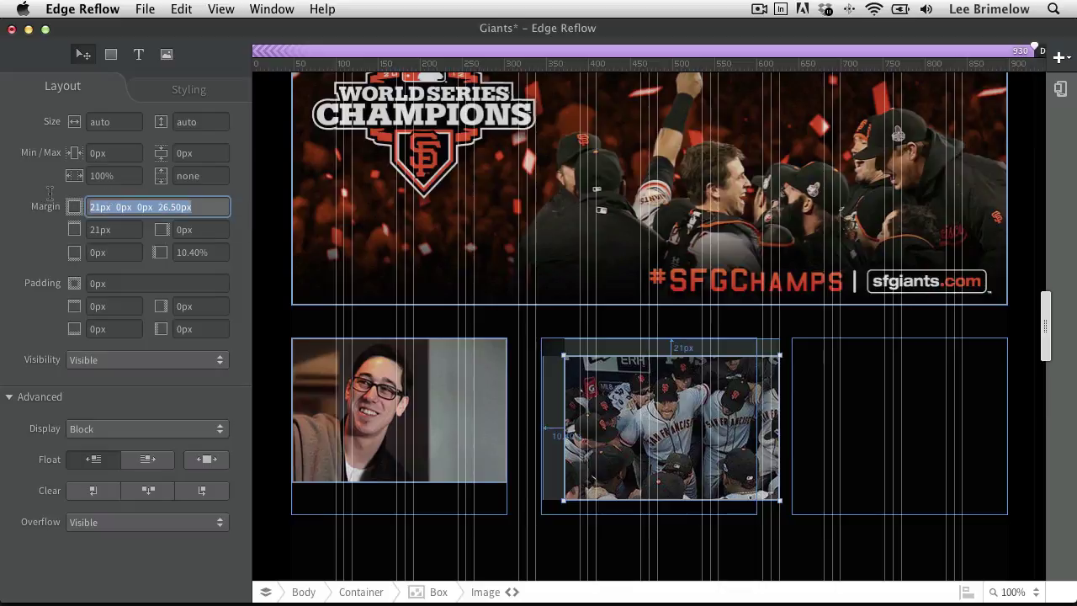
{"action": "type", "text": "0"}
{"action": "key", "text": "Return"}
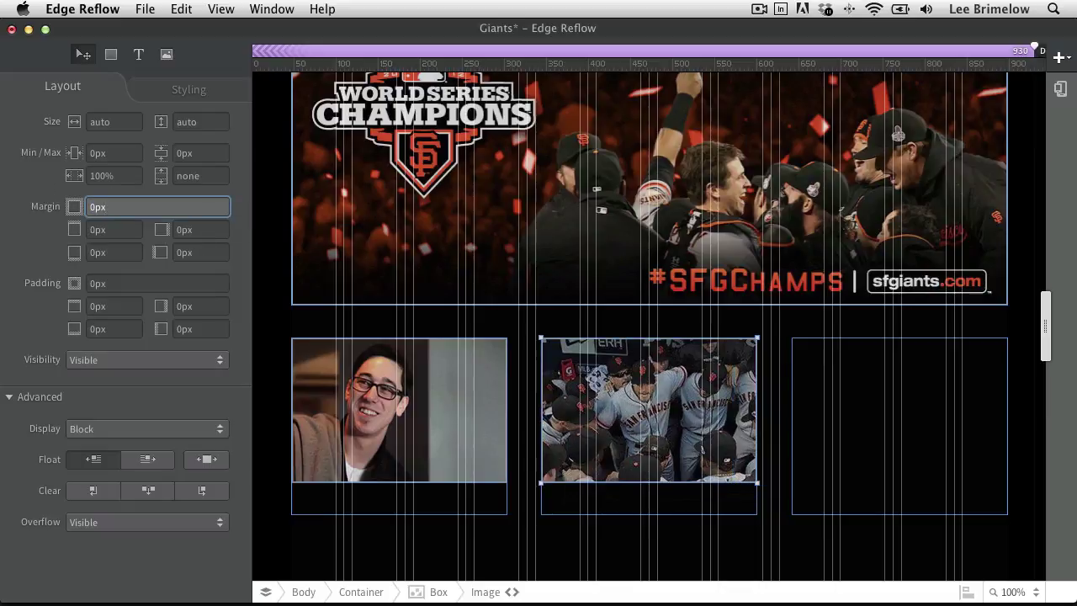
{"action": "left_click", "coordinate": [618, 549]}
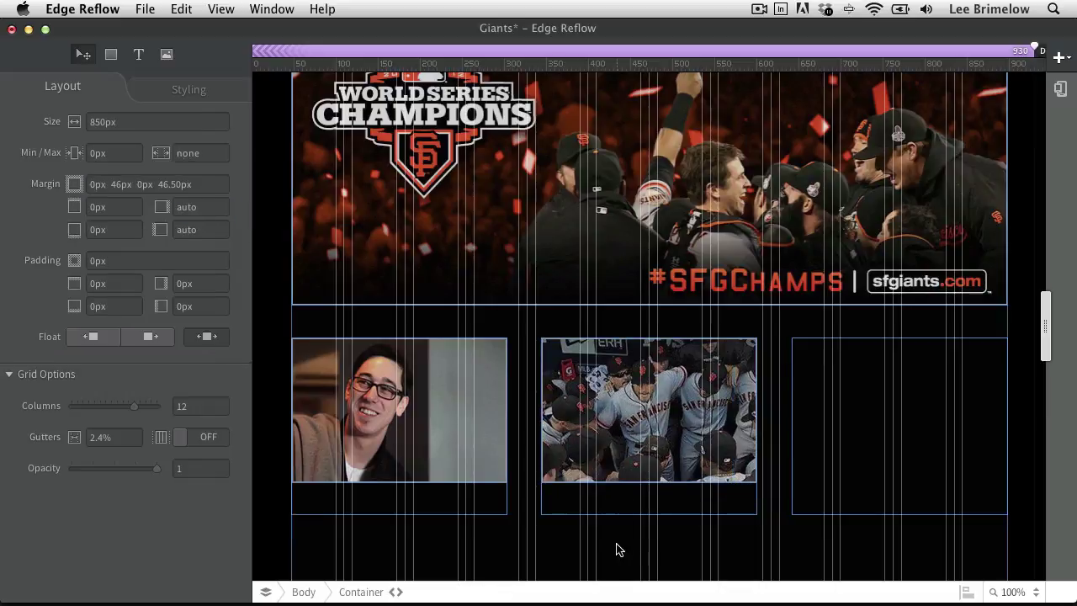
Place the image panda.jpg from the reflowAssets folder and move it into the third box, about 88px below the box's upper edge.
{"action": "left_click", "coordinate": [165, 55]}
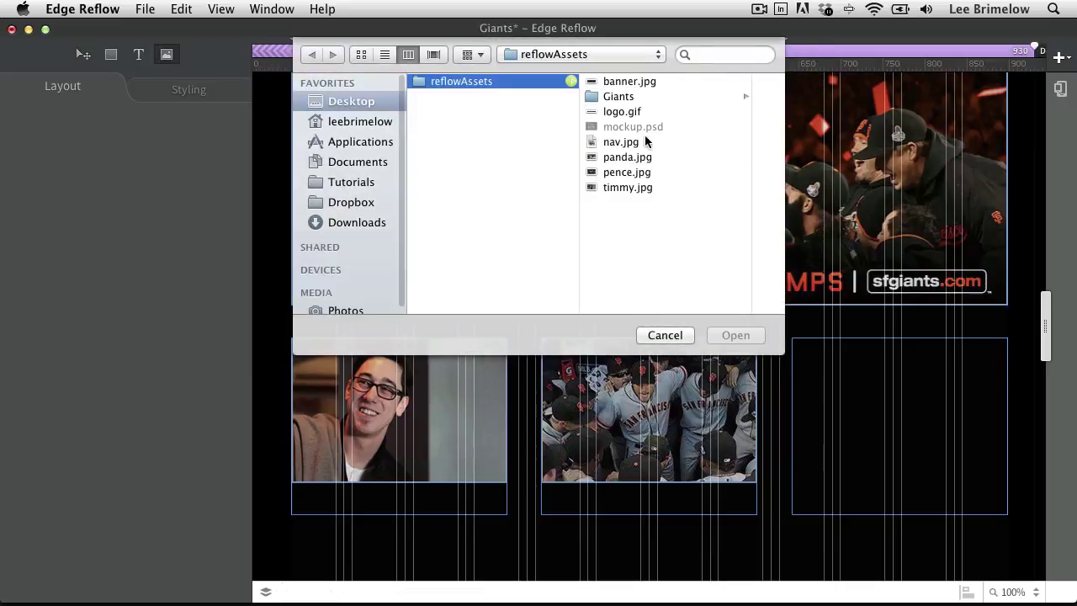
{"action": "double_click", "coordinate": [643, 158]}
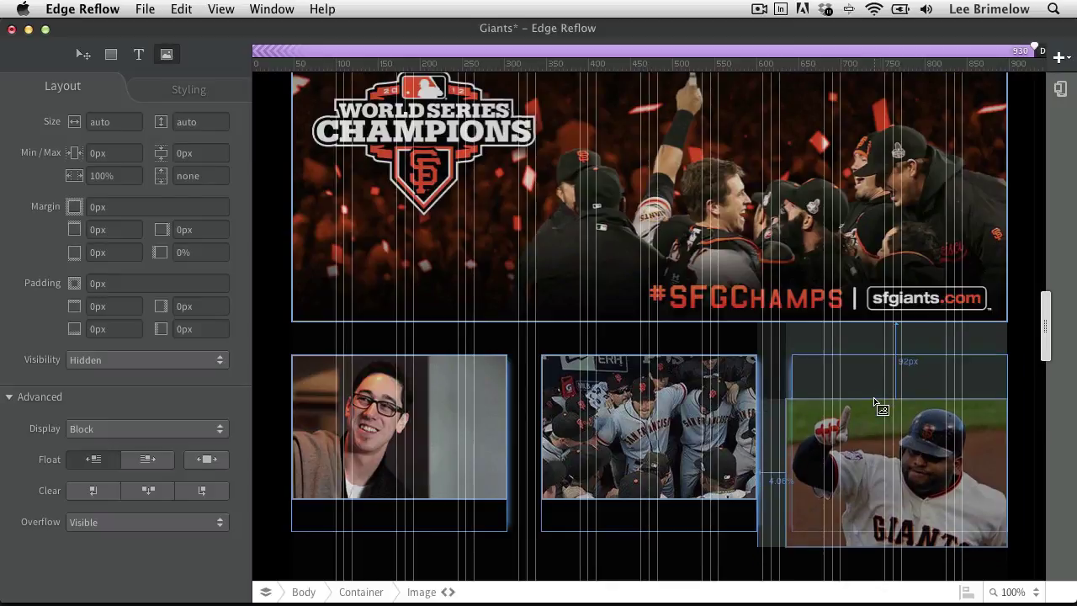
{"action": "scroll", "coordinate": [875, 402], "scroll_direction": "down", "scroll_amount": 5}
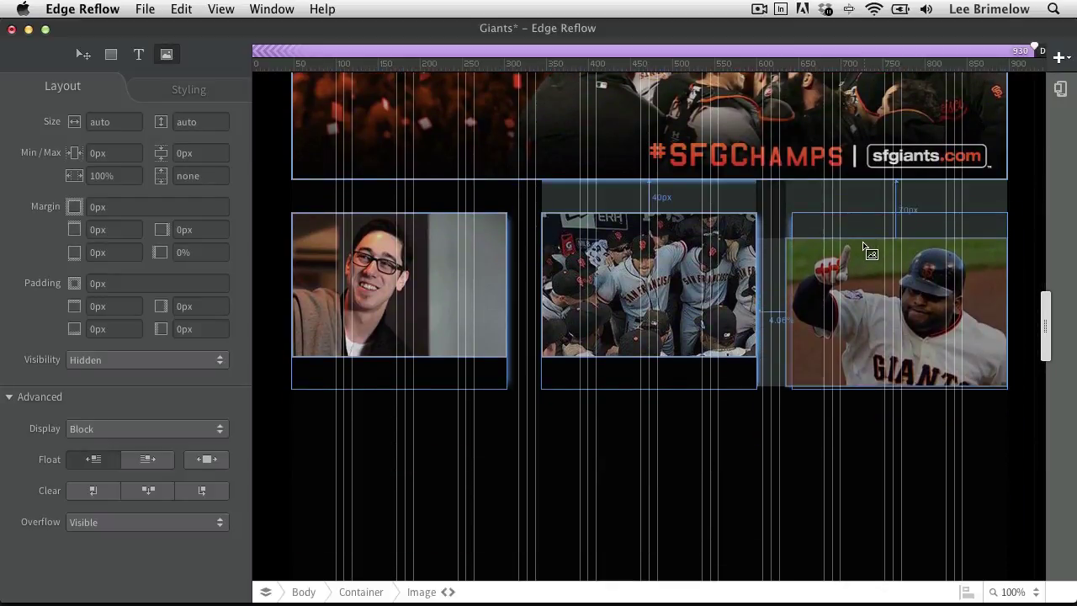
{"action": "left_click", "coordinate": [889, 248]}
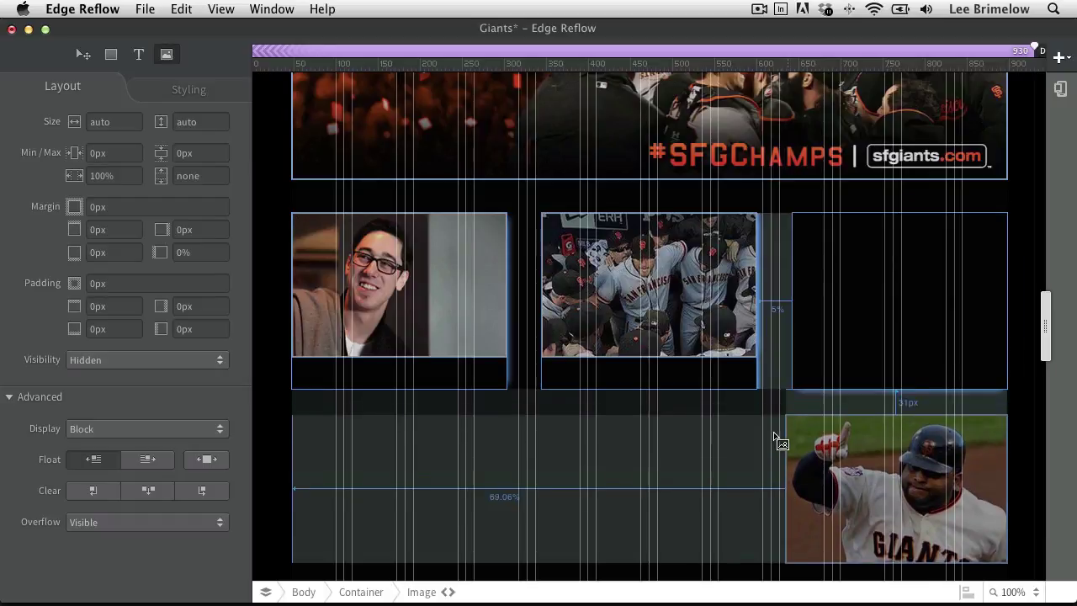
{"action": "left_click", "coordinate": [856, 322]}
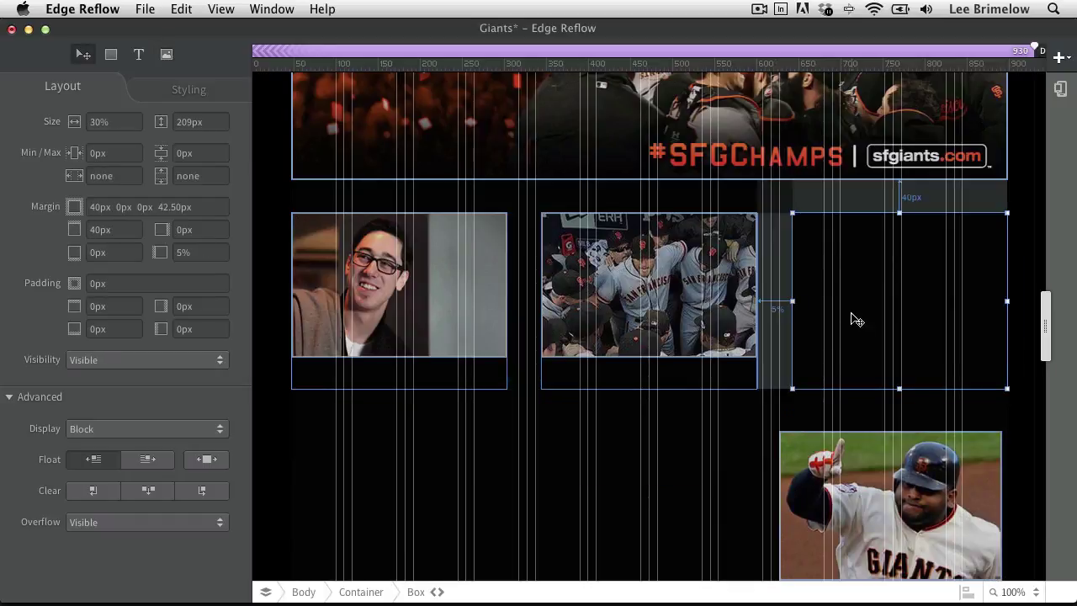
{"action": "key", "text": "shift+Left"}
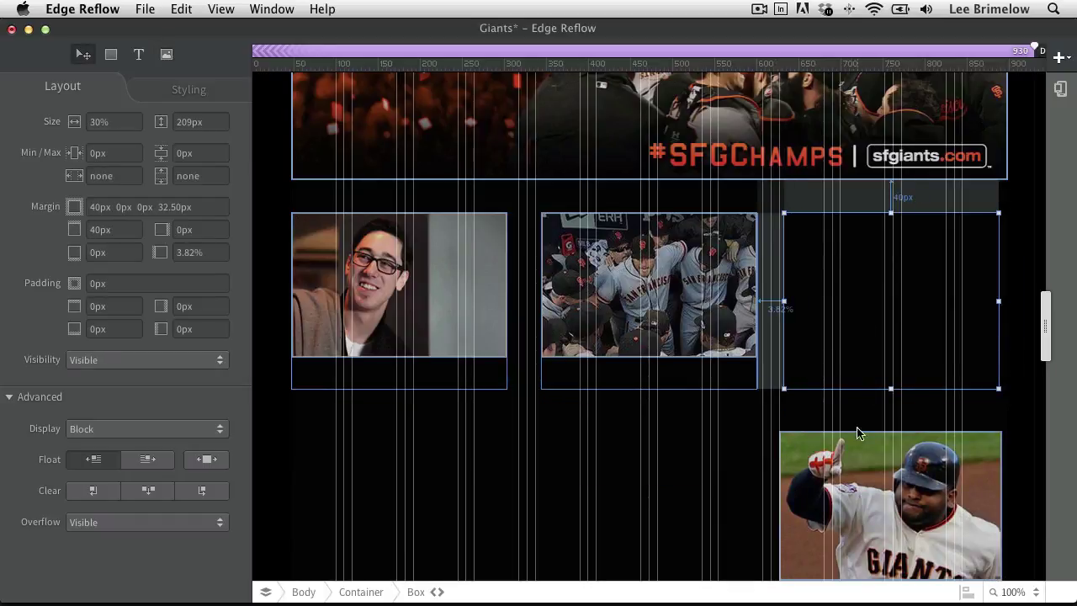
{"action": "left_click_drag", "start_coordinate": [857, 480], "coordinate": [894, 334]}
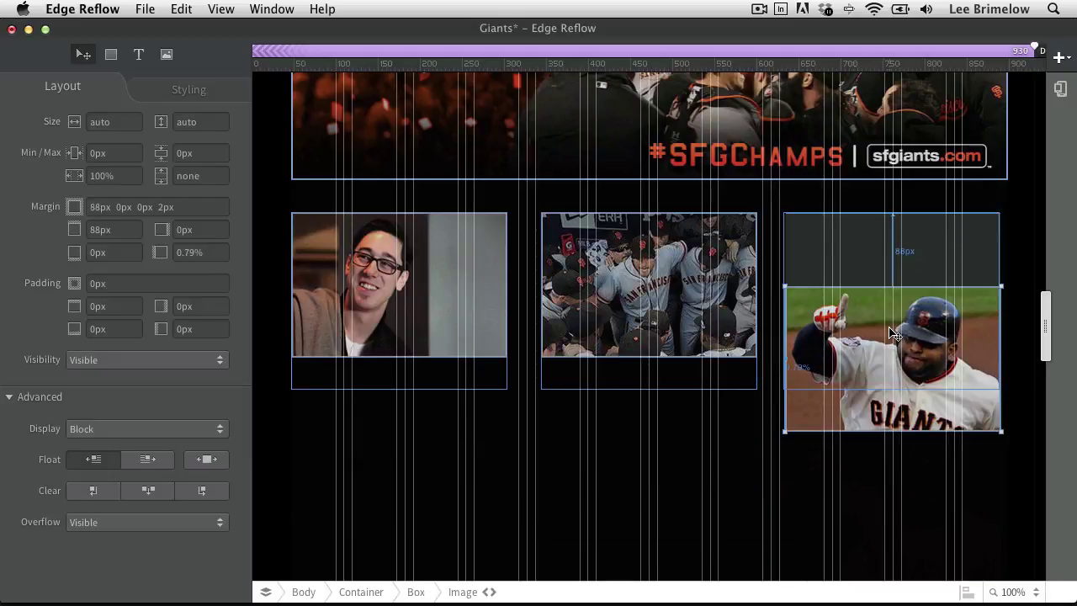
Nudge the third box back to a 5% left margin and set all margins of its panda.jpg image to 0px.
{"action": "left_click", "coordinate": [845, 253]}
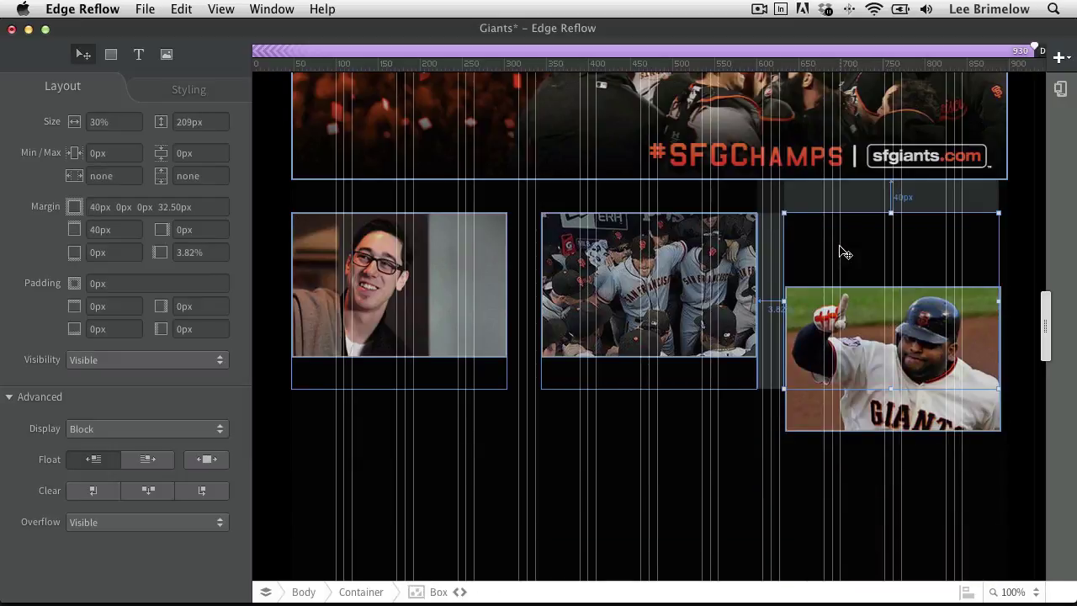
{"action": "key", "text": "shift+Right"}
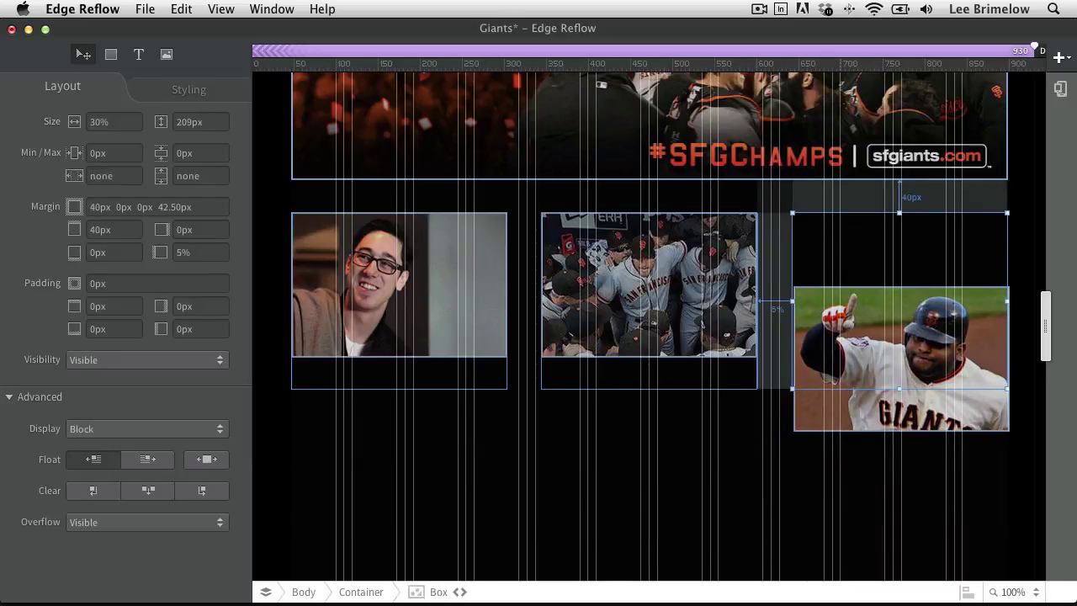
{"action": "left_click", "coordinate": [917, 332]}
{"action": "left_click", "coordinate": [186, 207]}
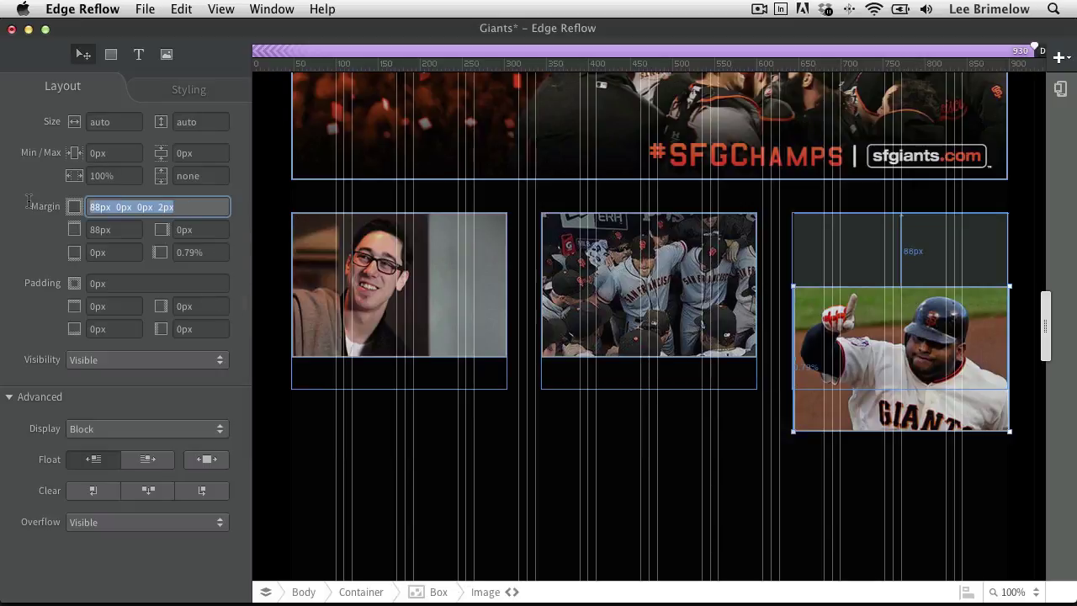
{"action": "type", "text": "0px"}
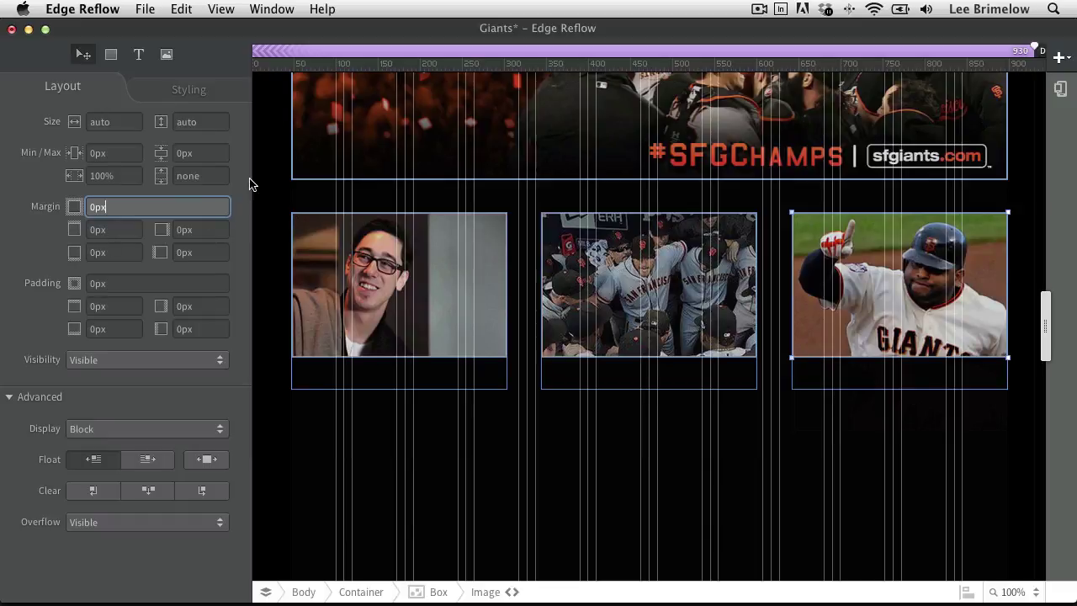
Deselect the image and test the layout's response by narrowing the page slightly and widening it back.
{"action": "left_click", "coordinate": [556, 484]}
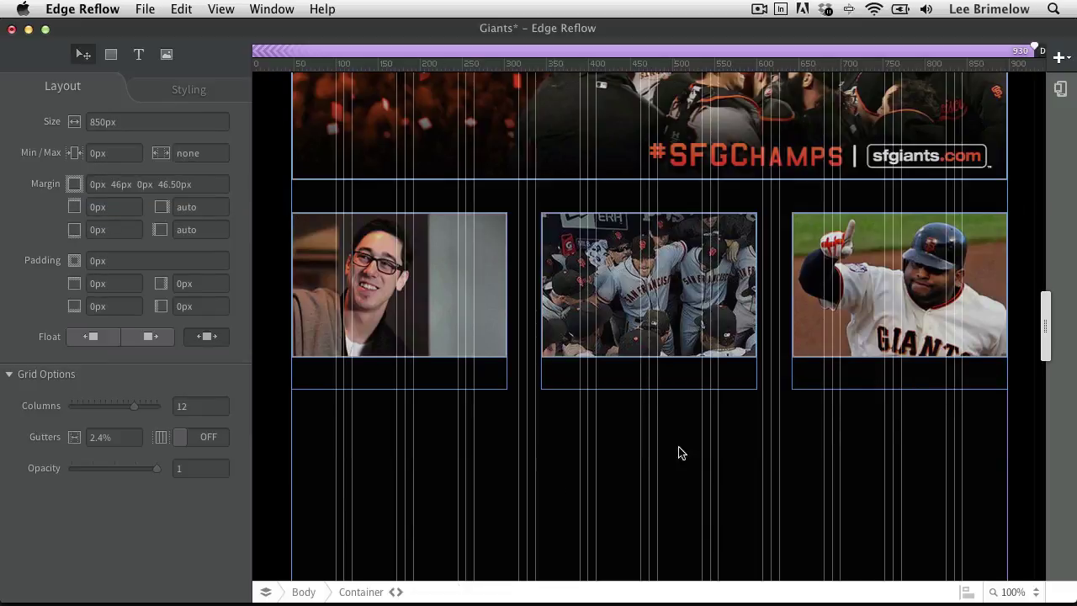
{"action": "mouse_move", "coordinate": [1046, 311]}
{"action": "left_mouse_down"}
{"action": "mouse_move", "coordinate": [601, 308]}
{"action": "mouse_move", "coordinate": [735, 328]}
{"action": "mouse_move", "coordinate": [1038, 327]}
{"action": "left_mouse_up"}
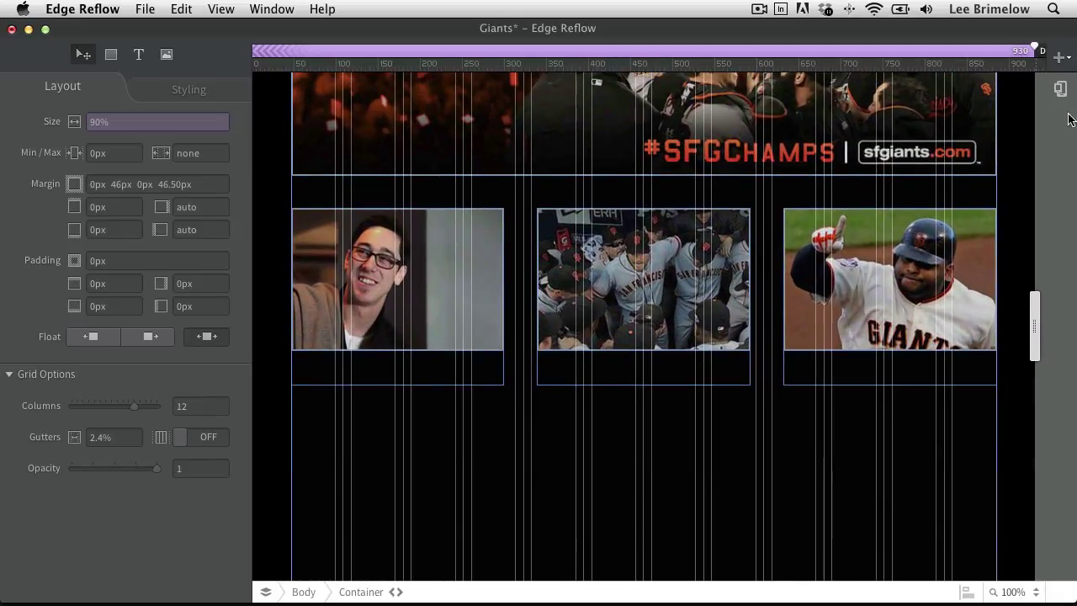
{"action": "left_click_drag", "start_coordinate": [1042, 55], "coordinate": [1048, 48]}
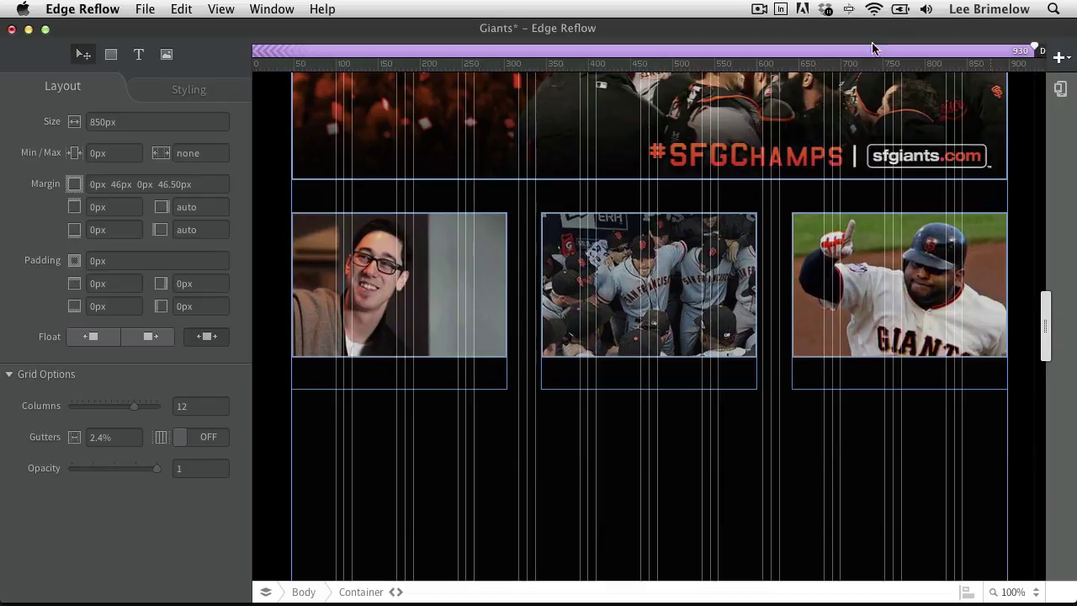
Add a text block about 67% wide and 11px below the first box's image, and paste the copied story text into it.
{"action": "left_click", "coordinate": [138, 54]}
{"action": "left_click_drag", "start_coordinate": [305, 370], "coordinate": [453, 387]}
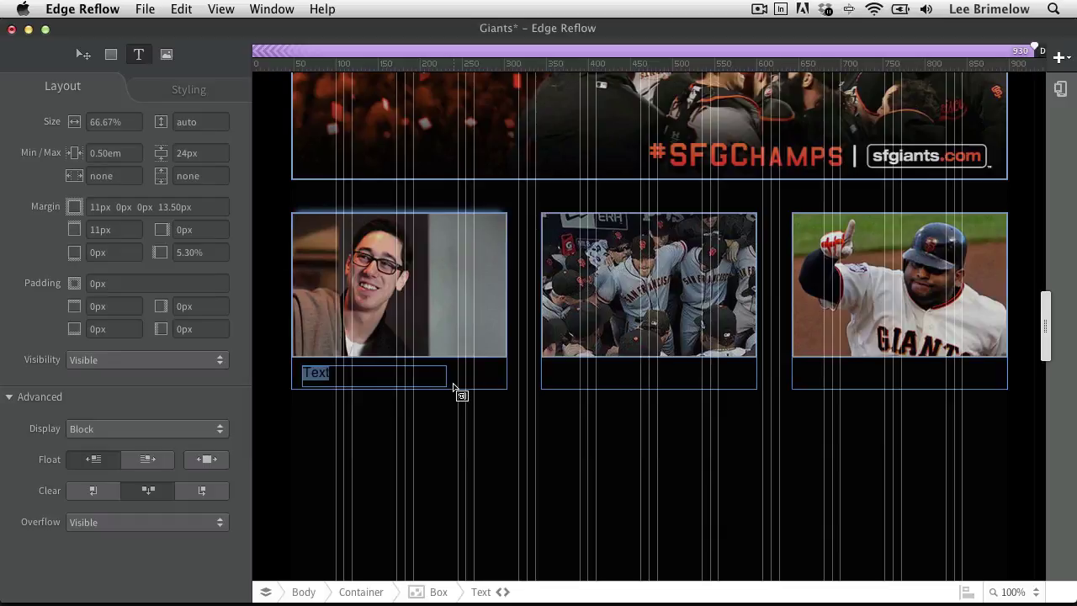
{"action": "key", "text": "cmd+v"}
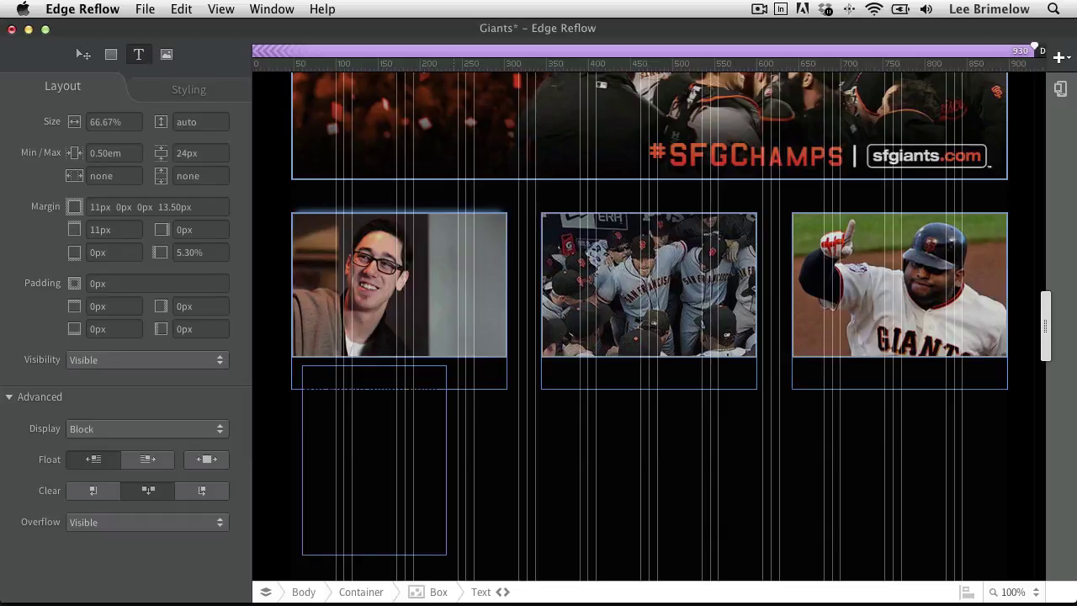
{"action": "left_click", "coordinate": [85, 55]}
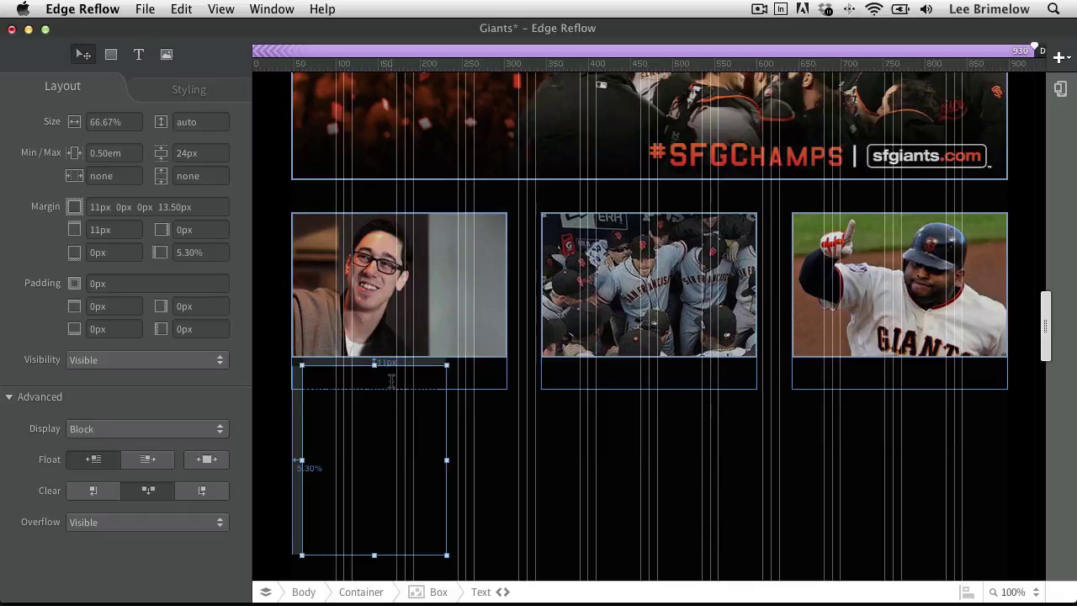
Set the story text's color to white, rgb(255, 255, 255).
{"action": "left_click", "coordinate": [199, 88]}
{"action": "left_click", "coordinate": [75, 145]}
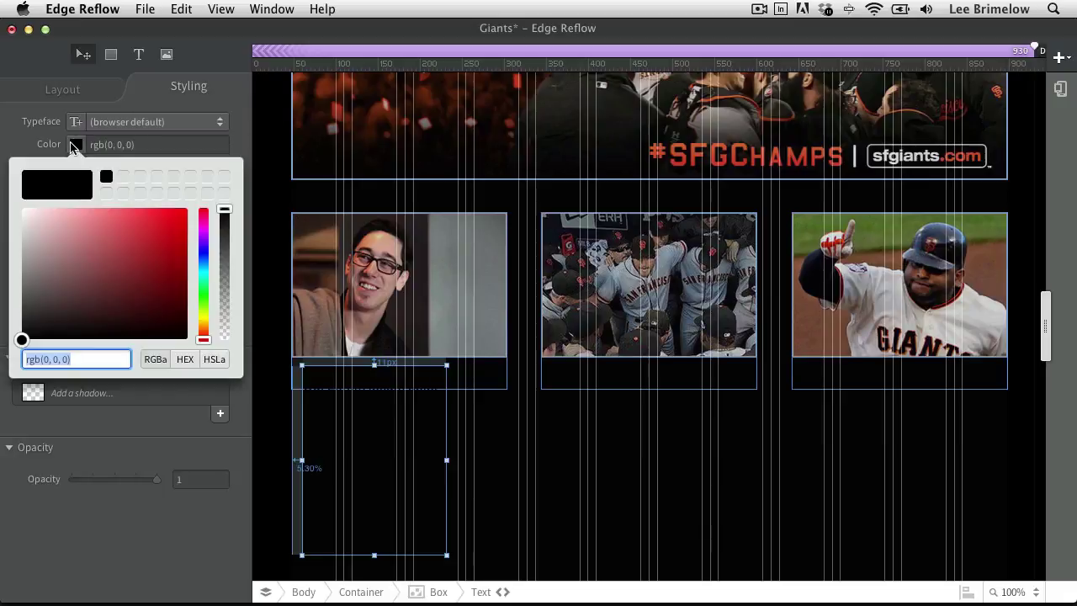
{"action": "left_click", "coordinate": [26, 213]}
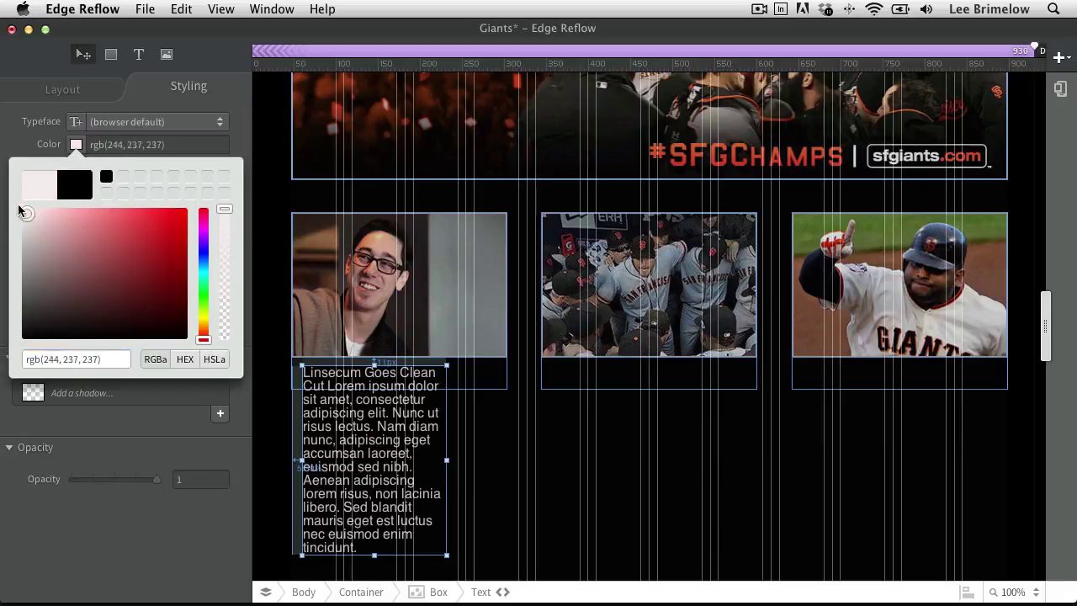
{"action": "left_click_drag", "start_coordinate": [18, 211], "coordinate": [10, 208]}
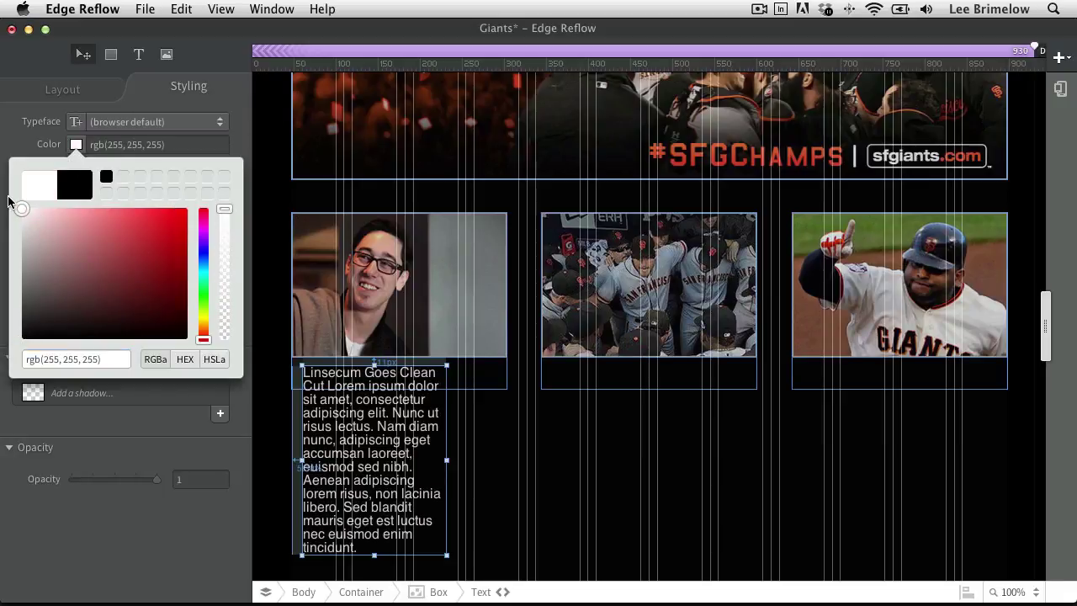
{"action": "left_click", "coordinate": [26, 131]}
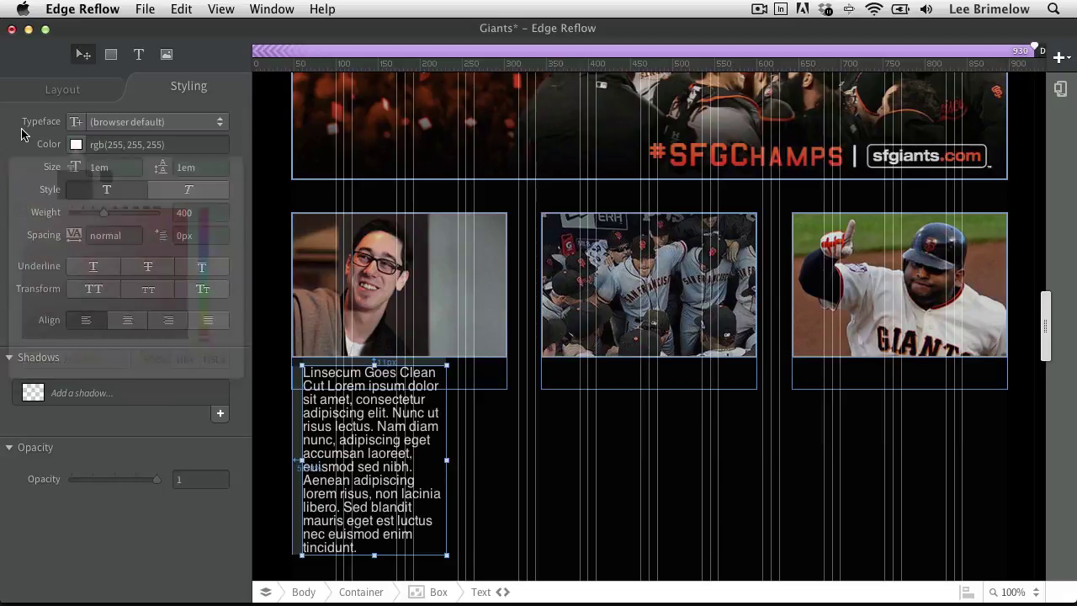
Browse the standard typefaces and the Adobe Edge Web Fonts available for the story text.
{"action": "left_click", "coordinate": [179, 125]}
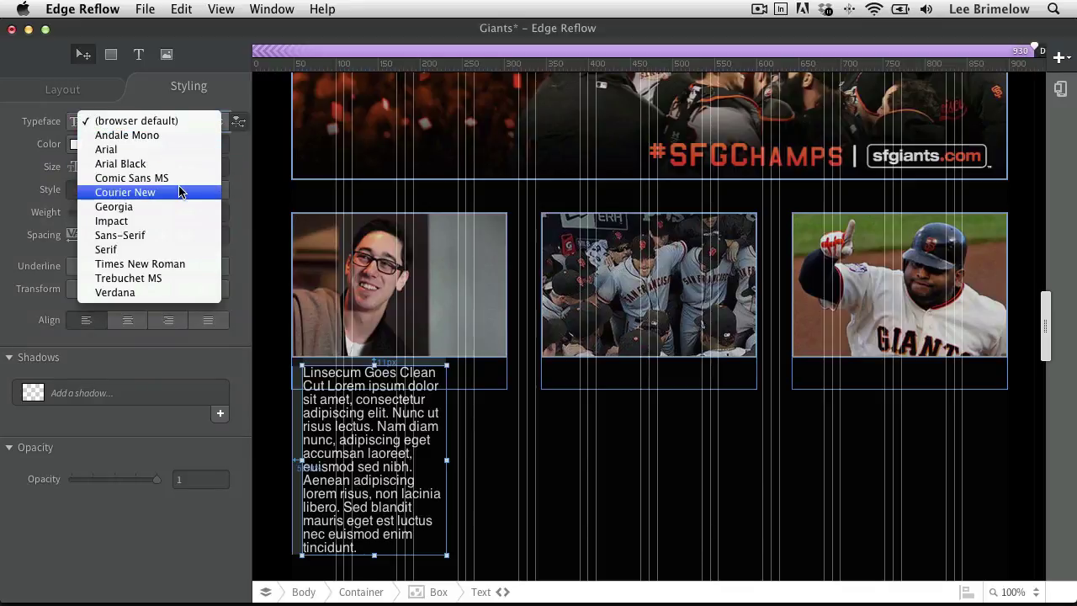
{"action": "left_click", "coordinate": [76, 124]}
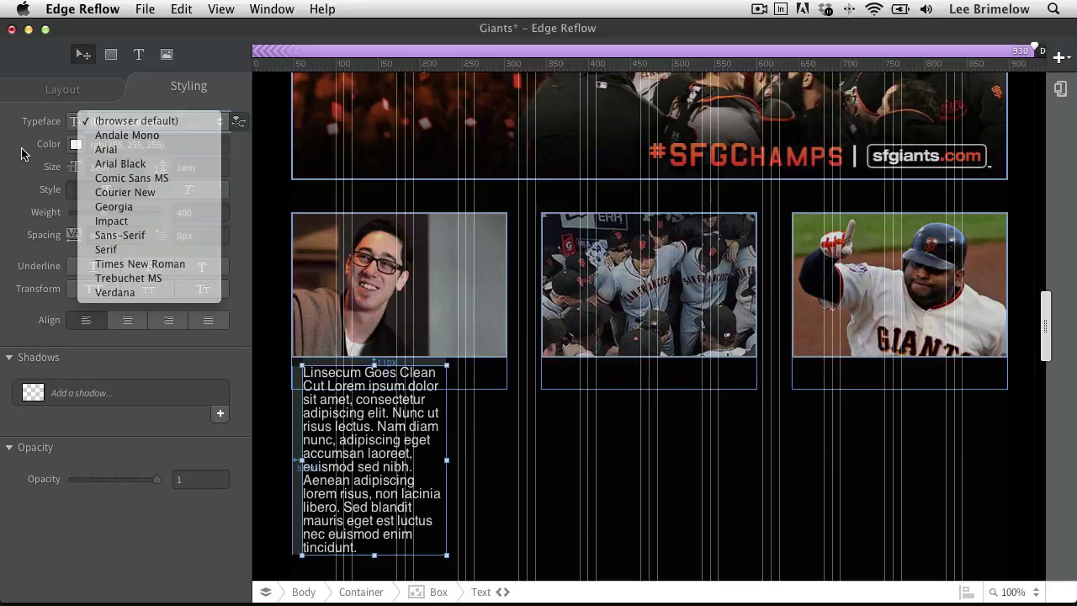
{"action": "left_click", "coordinate": [76, 124]}
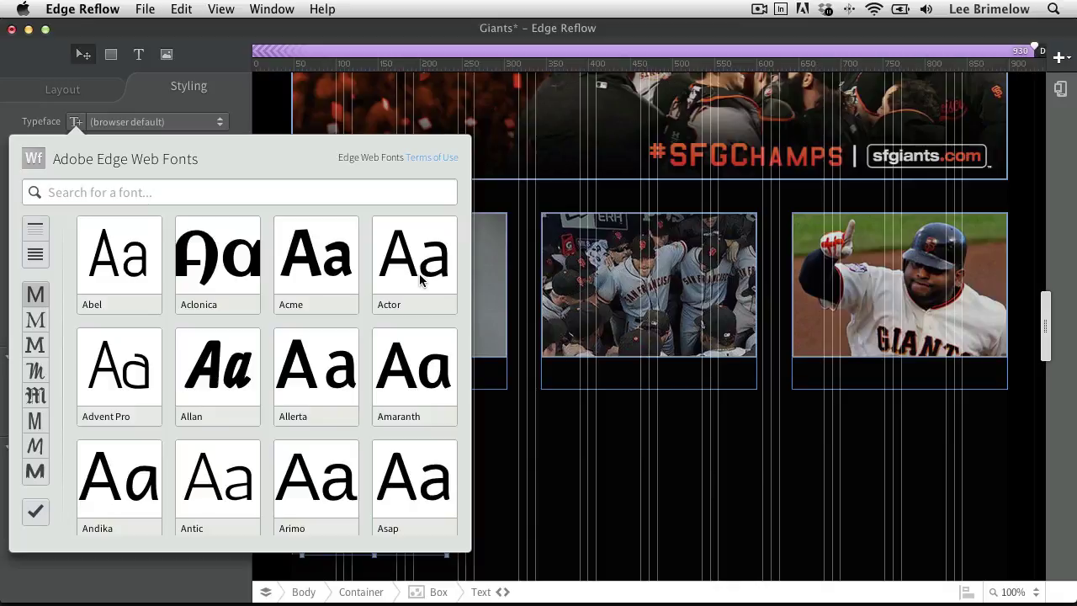
{"action": "scroll", "coordinate": [362, 400], "scroll_direction": "down", "scroll_amount": 10}
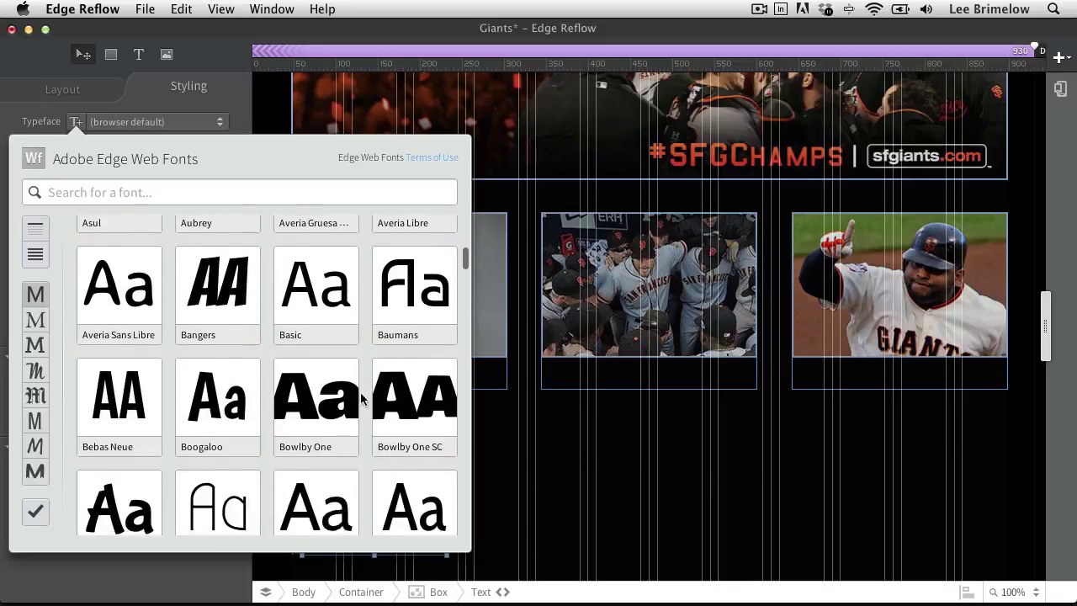
{"action": "scroll", "coordinate": [362, 400], "scroll_direction": "down", "scroll_amount": 2}
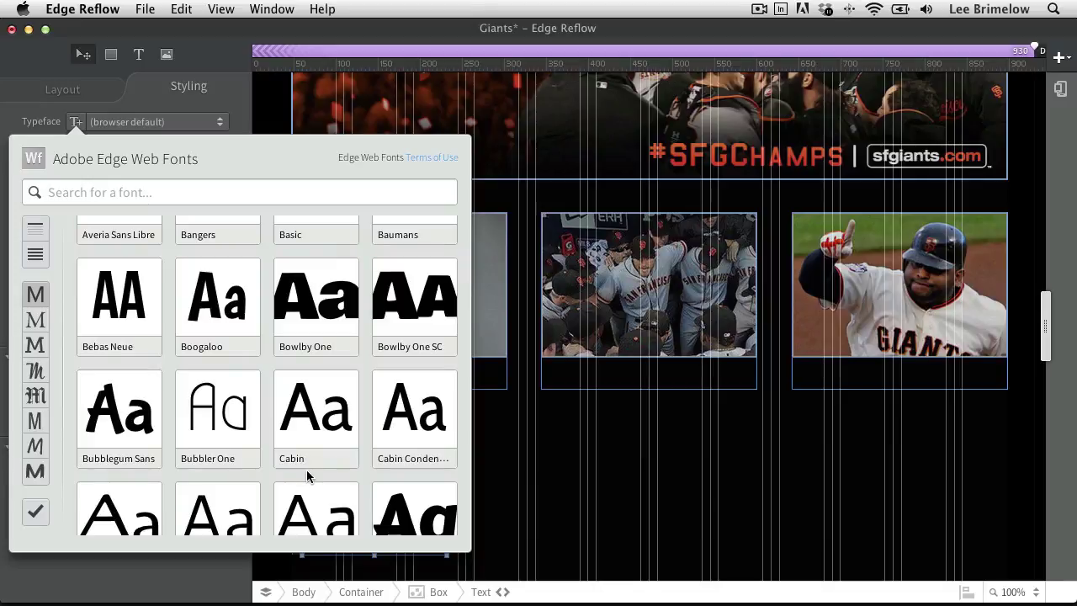
{"action": "left_click", "coordinate": [232, 102]}
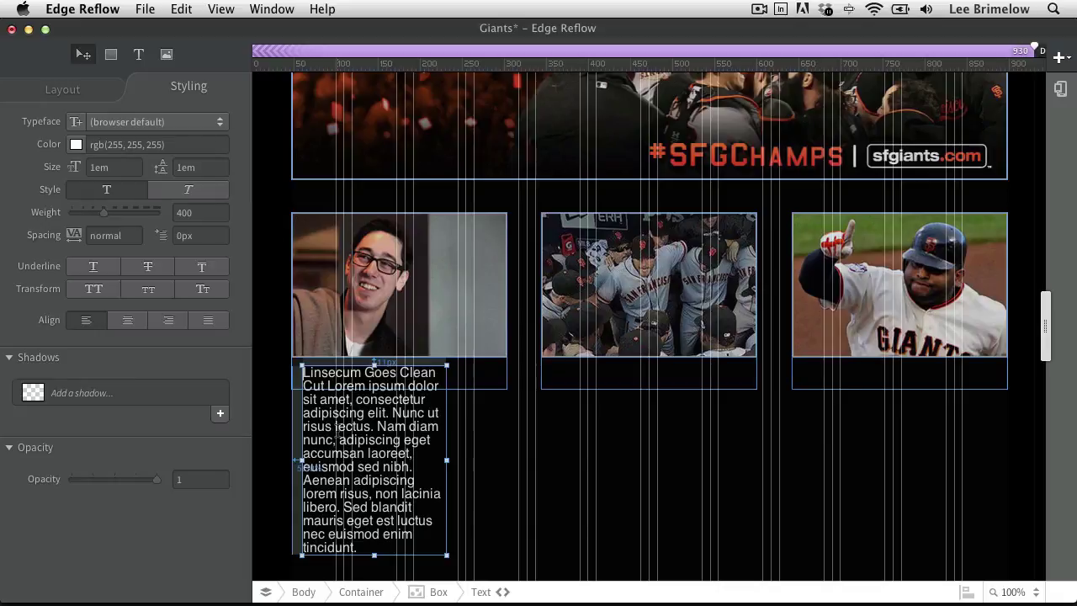
Separate the heading "Linsecum Goes Clean Cut" from the Lorem ipsum body text with a blank line.
{"action": "left_click", "coordinate": [437, 468]}
{"action": "left_click", "coordinate": [430, 464]}
{"action": "double_click", "coordinate": [385, 445]}
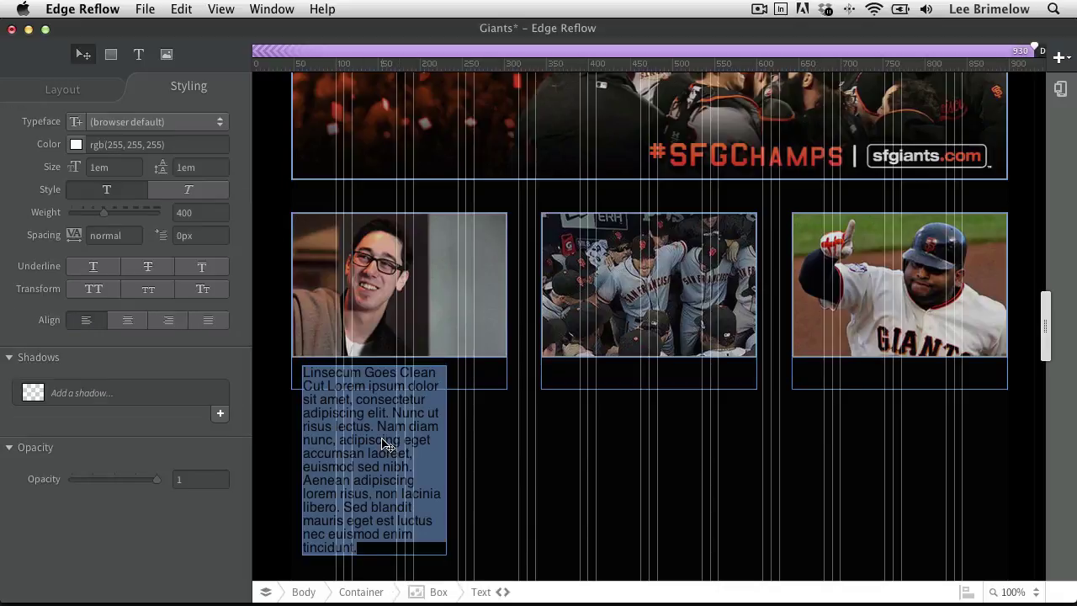
{"action": "left_click", "coordinate": [329, 384]}
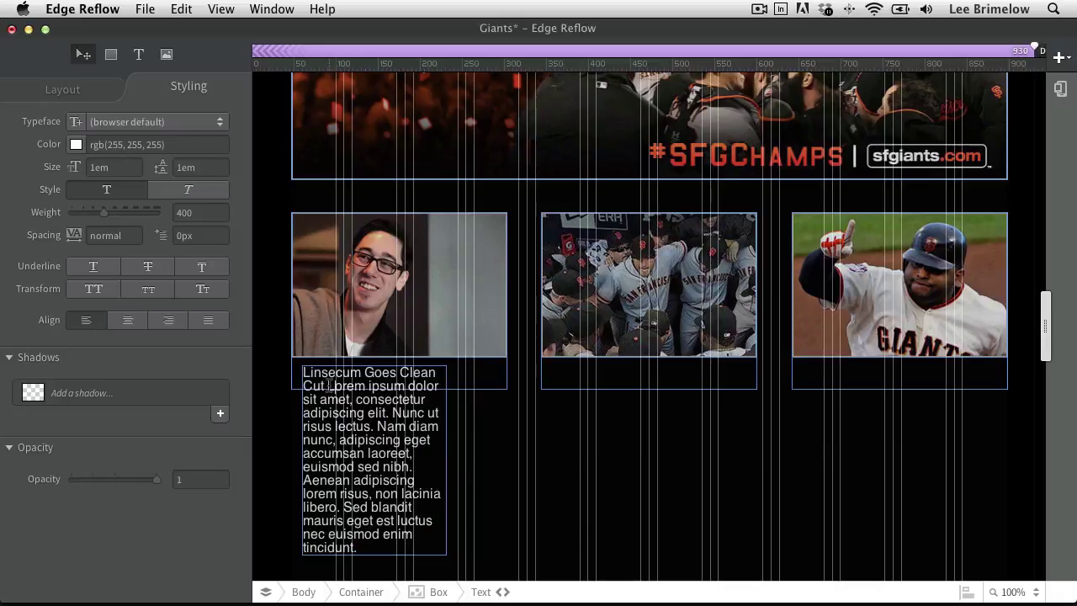
{"action": "key", "text": "Return"}
{"action": "key", "text": "Return"}
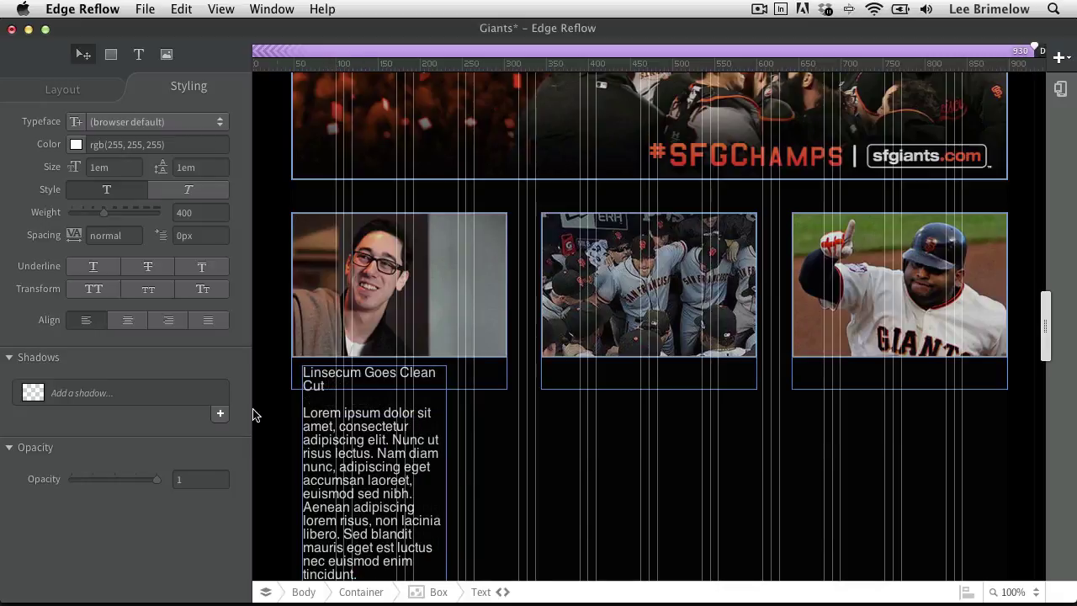
Set all margins of the story text block to 0px and its width to 100%.
{"action": "left_click", "coordinate": [82, 54]}
{"action": "left_click", "coordinate": [48, 94]}
{"action": "left_click", "coordinate": [52, 200]}
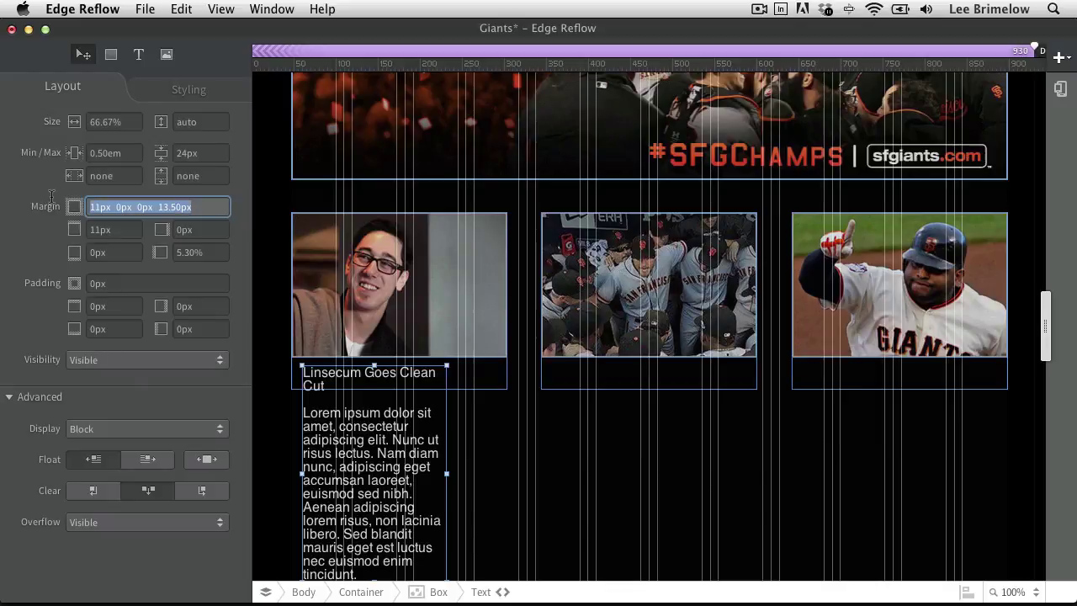
{"action": "type", "text": "0px"}
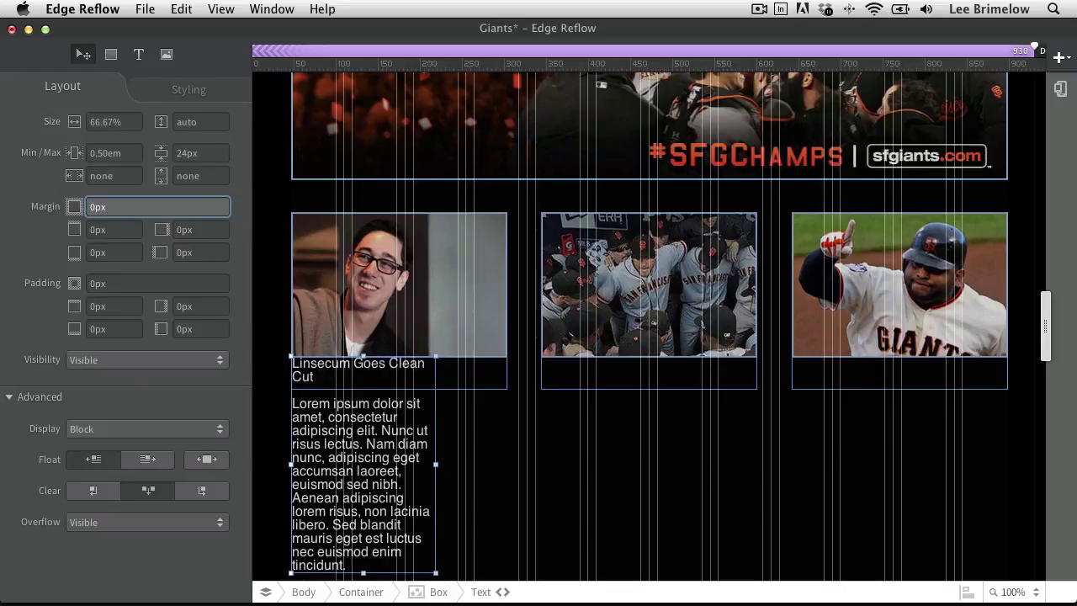
{"action": "left_click", "coordinate": [122, 122]}
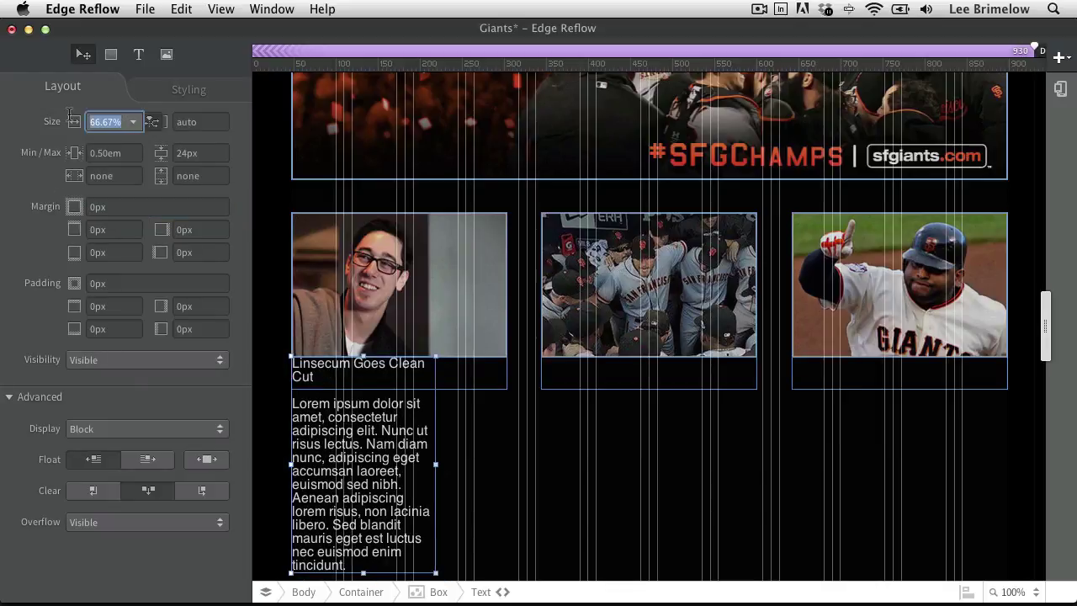
{"action": "type", "text": "100%"}
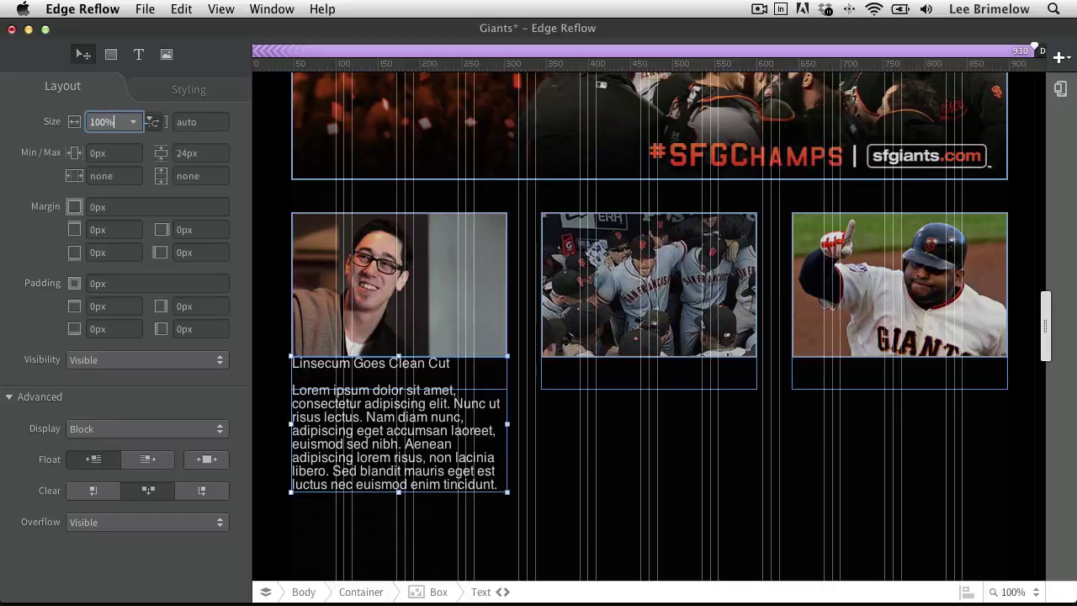
Set the top margin of the first column's story text block to 20px.
{"action": "left_click", "coordinate": [95, 230]}
{"action": "type", "text": "2"}
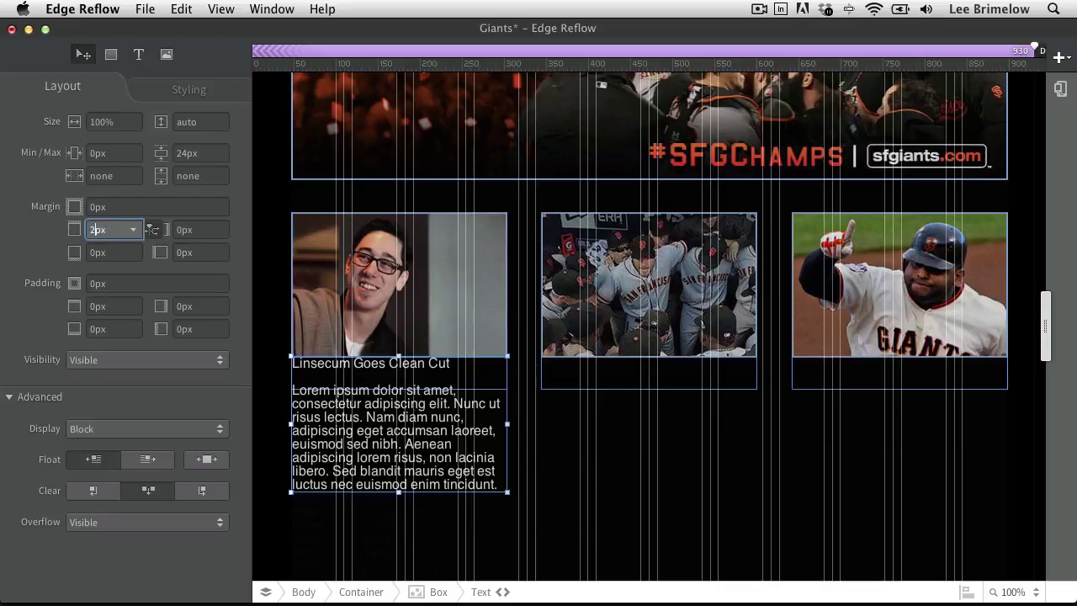
{"action": "type", "text": "0px"}
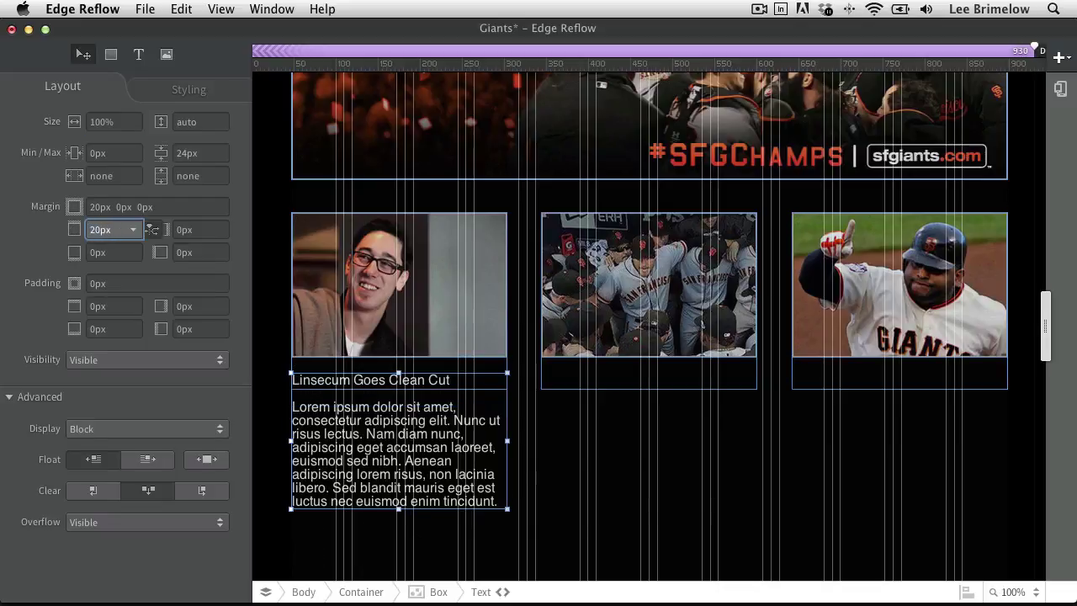
{"action": "left_click", "coordinate": [599, 474]}
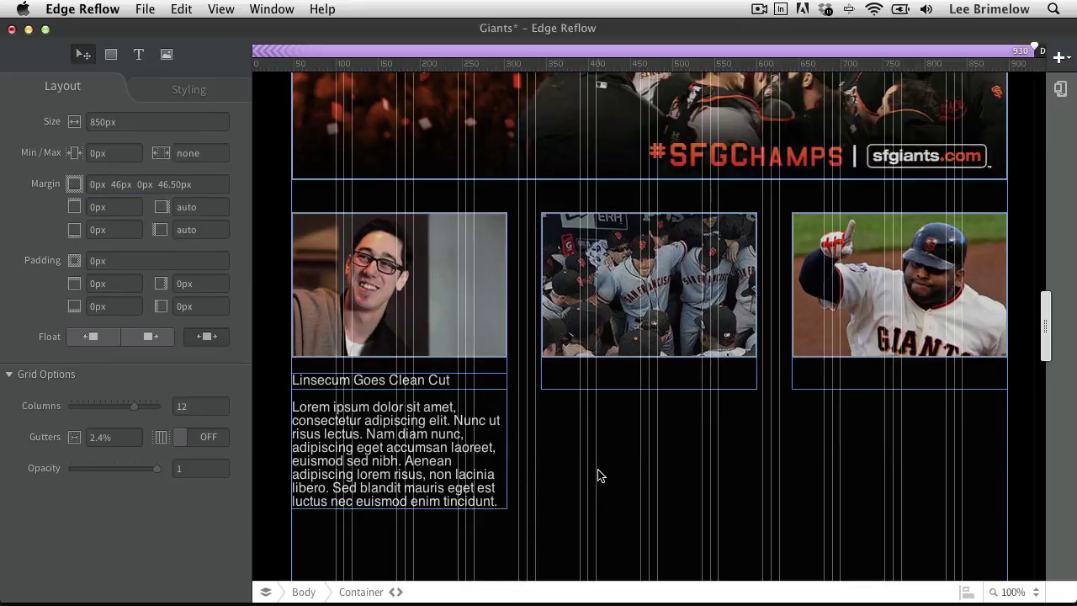
Set the height of the first story column's box to auto.
{"action": "left_click", "coordinate": [485, 370]}
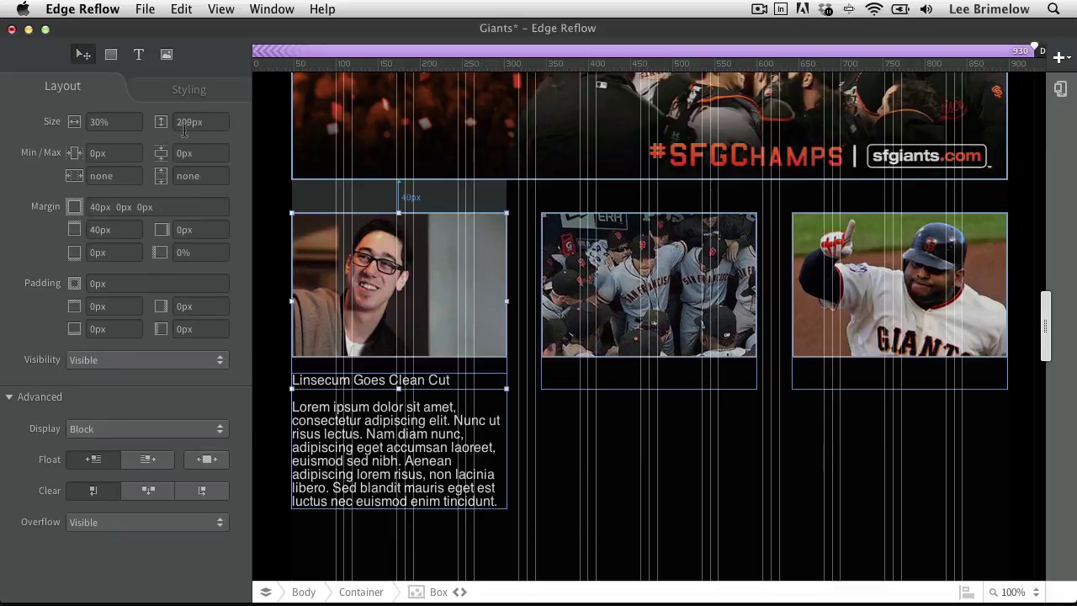
{"action": "left_click", "coordinate": [218, 122]}
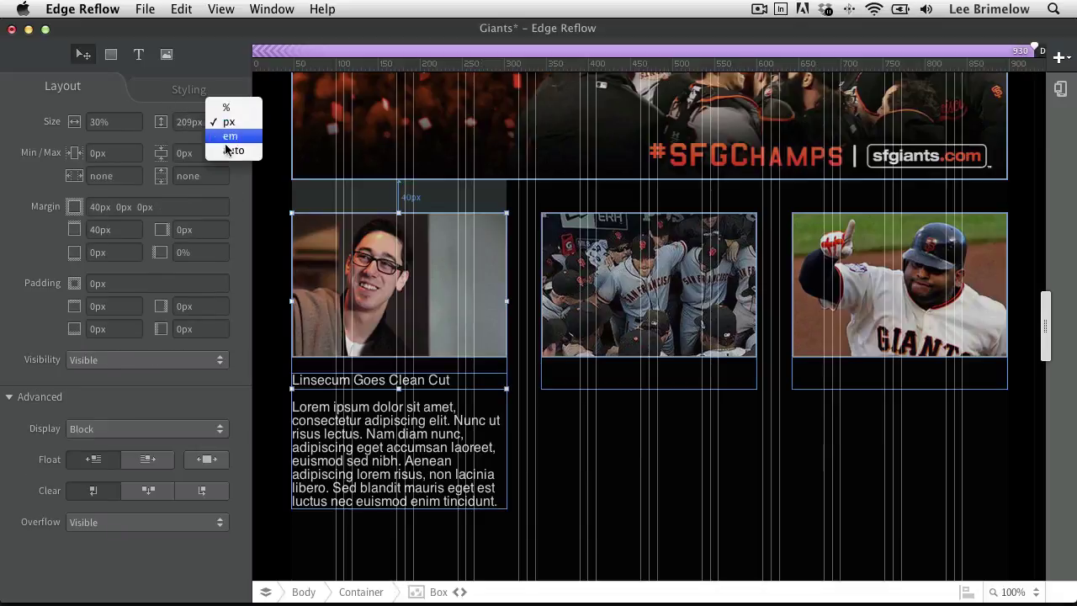
{"action": "left_click", "coordinate": [225, 151]}
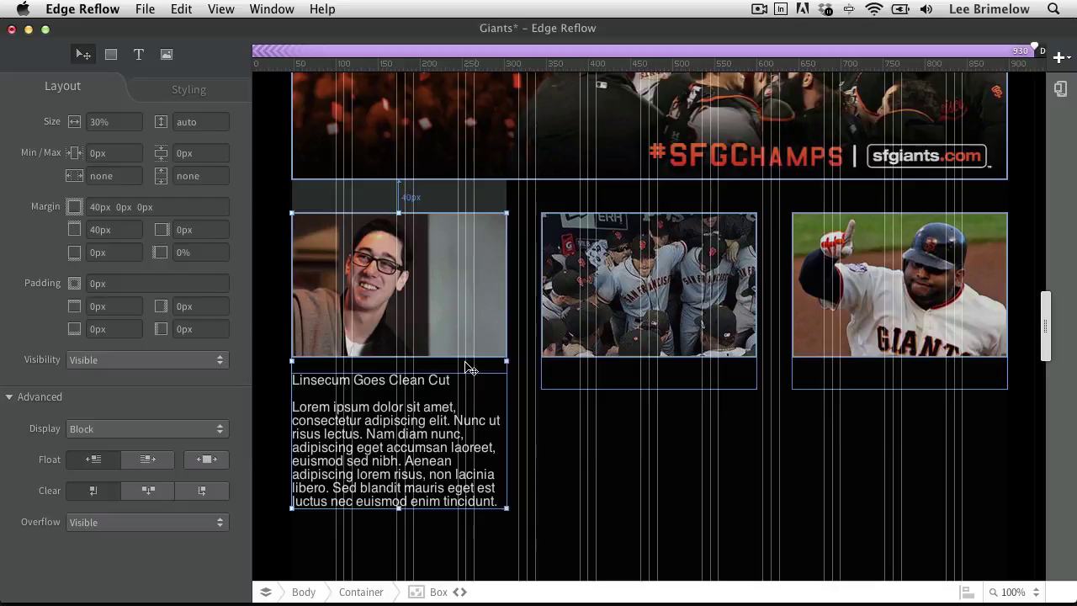
Duplicate the story text block into the second column, with a 20px top margin and 0px on the other sides.
{"action": "left_click", "coordinate": [426, 410]}
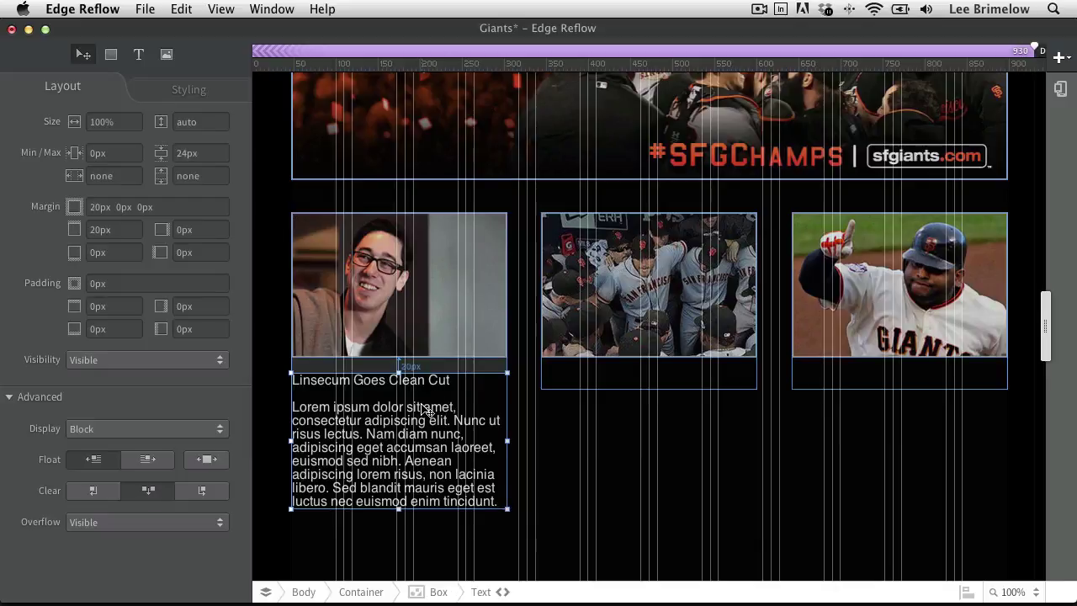
{"action": "left_click_drag", "start_coordinate": [427, 410], "coordinate": [553, 363]}
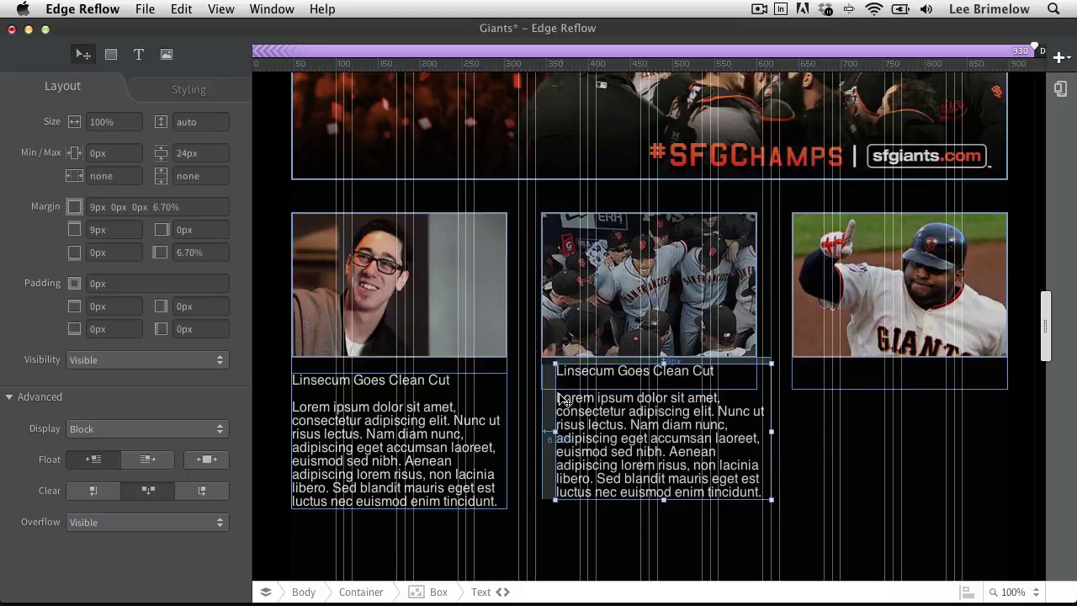
{"action": "left_click", "coordinate": [189, 206]}
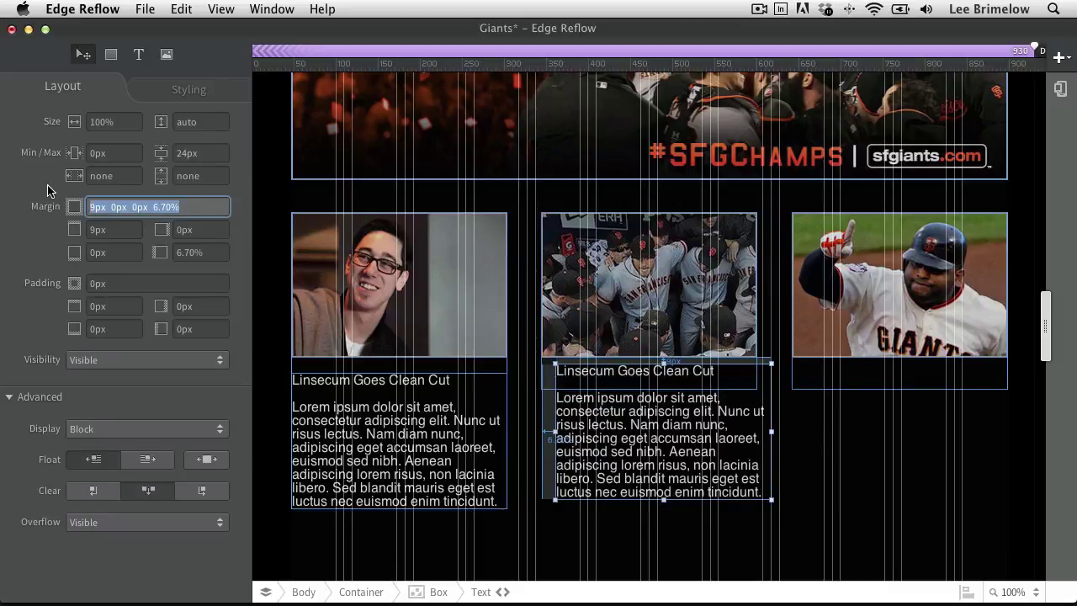
{"action": "type", "text": "0px"}
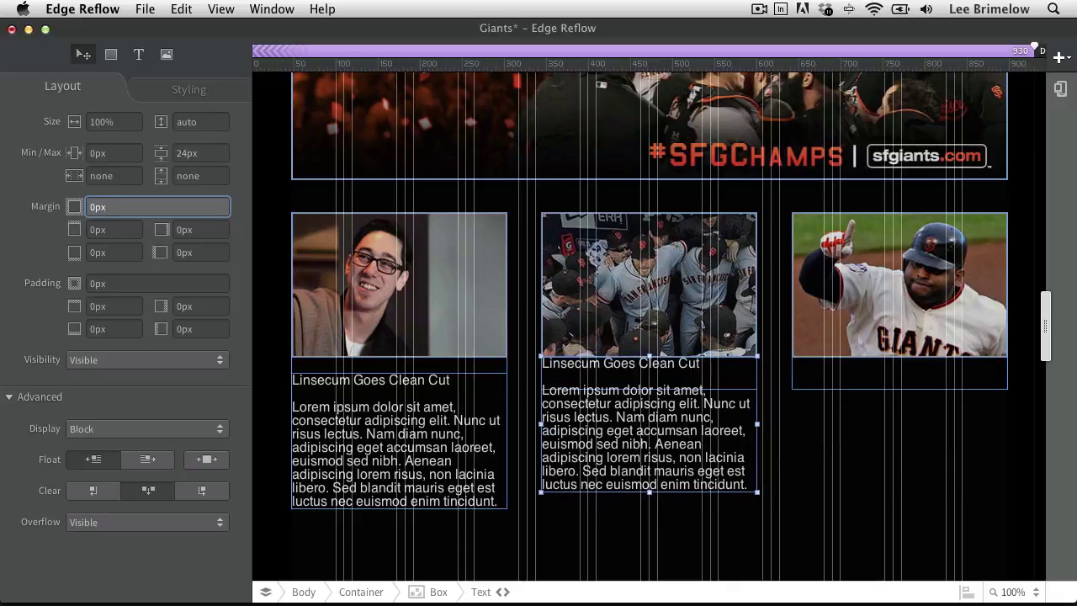
{"action": "left_click", "coordinate": [91, 230]}
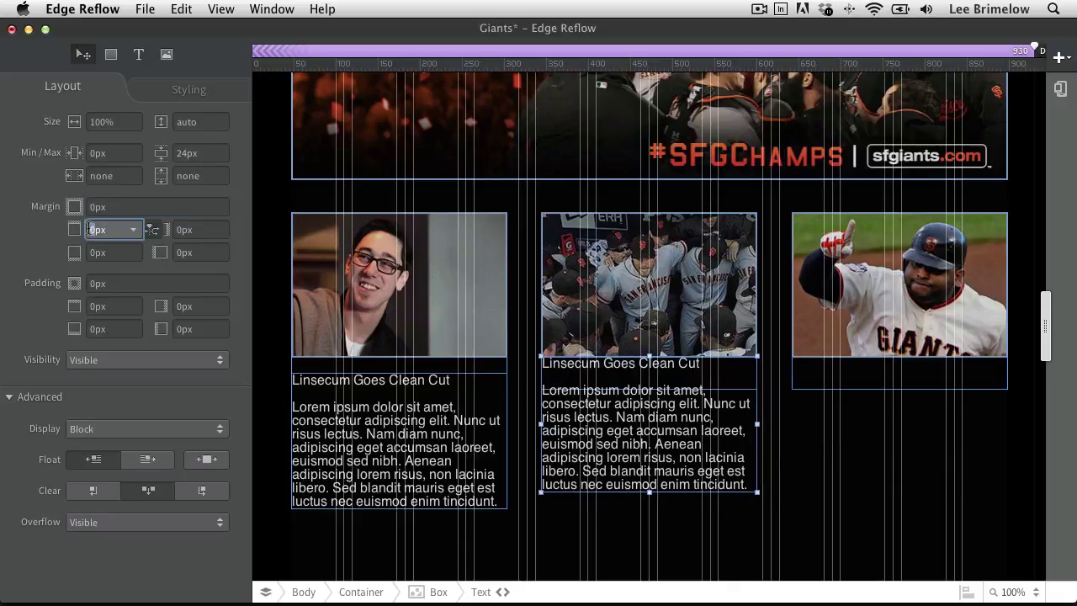
{"action": "type", "text": "20"}
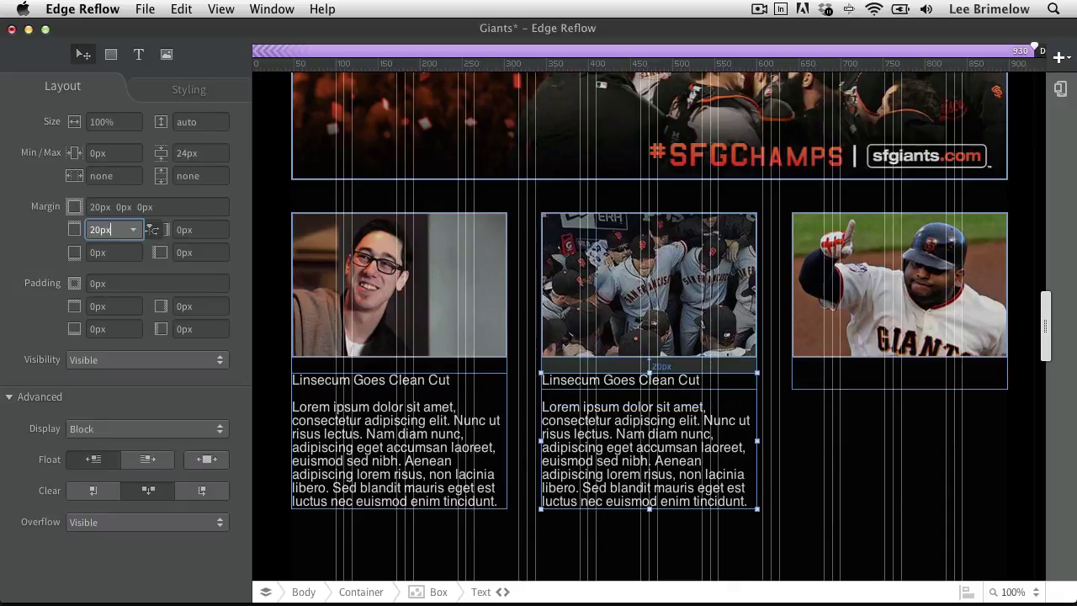
Set the height of the second story column's box to auto.
{"action": "left_click", "coordinate": [684, 369]}
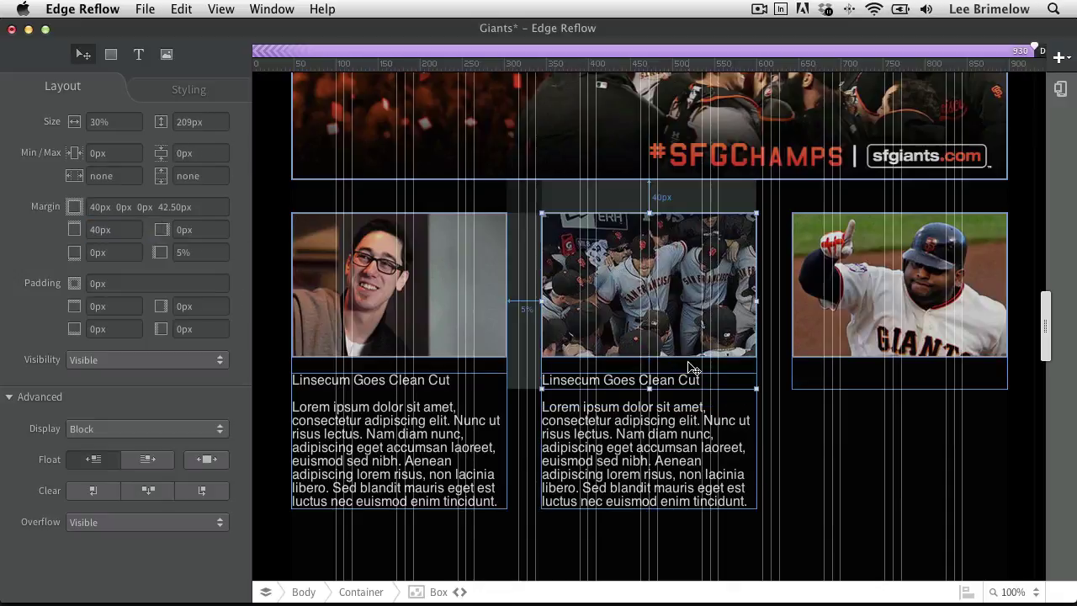
{"action": "left_click", "coordinate": [216, 122]}
{"action": "left_click", "coordinate": [227, 150]}
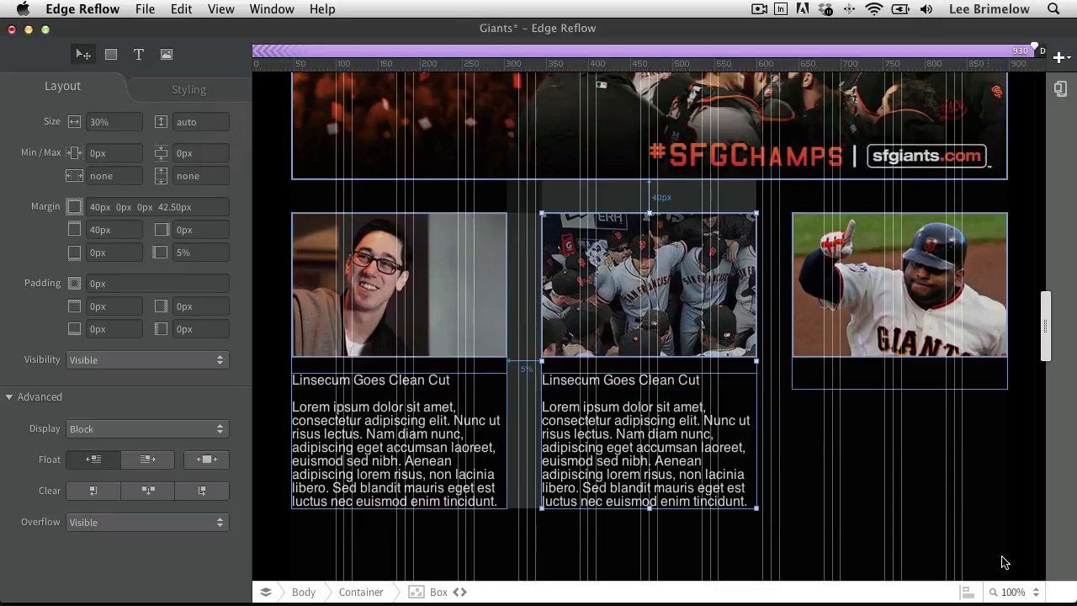
{"action": "left_click", "coordinate": [832, 454]}
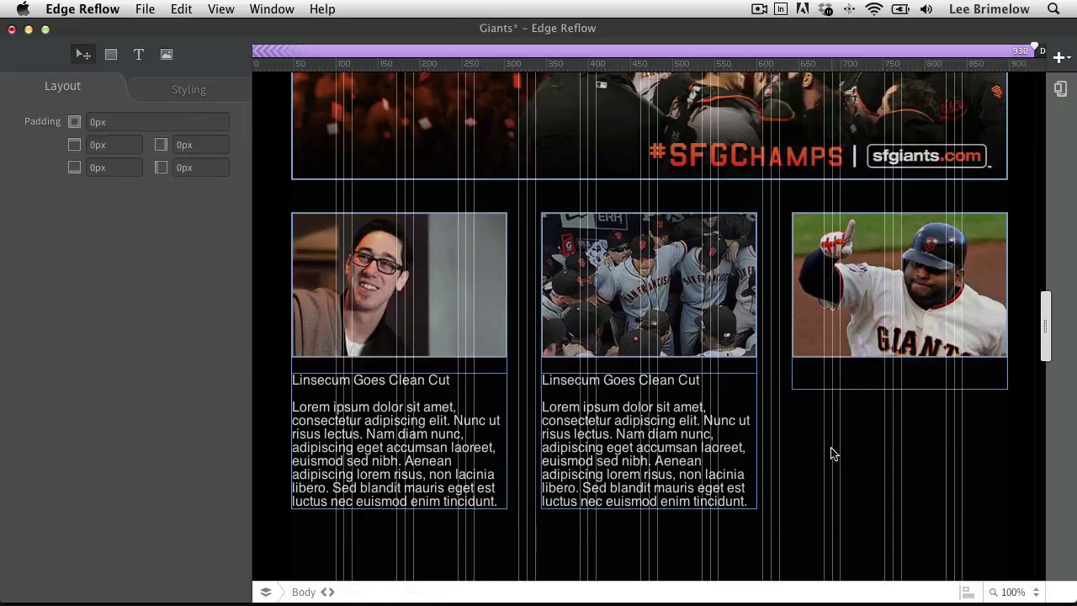
Nudge the third column's box toward the second column, to a left margin of 3.82%.
{"action": "left_click", "coordinate": [940, 338]}
{"action": "left_click", "coordinate": [924, 374]}
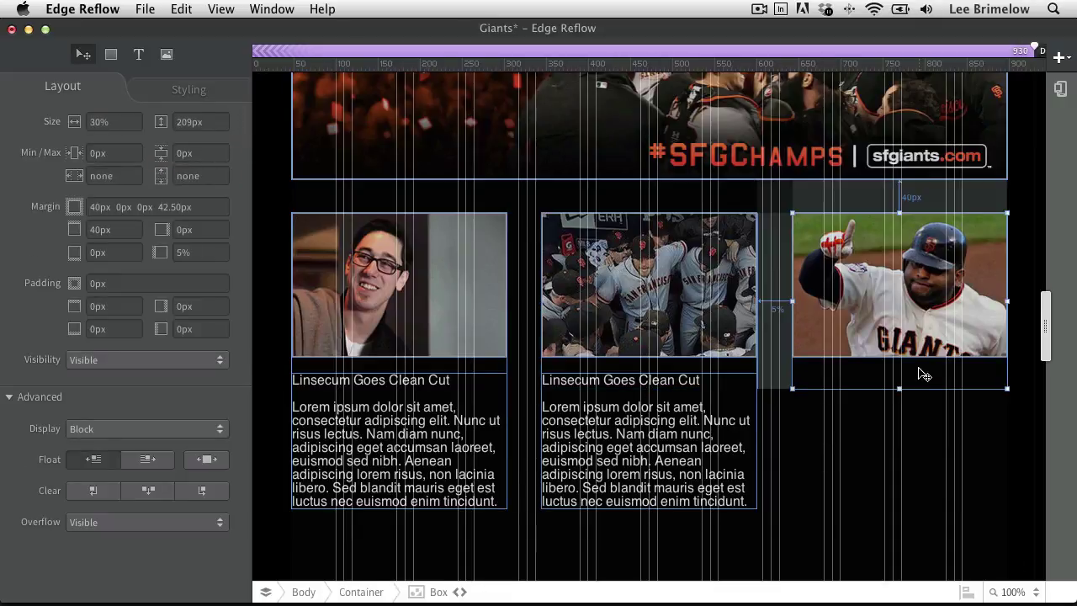
{"action": "key", "text": "shift+Left"}
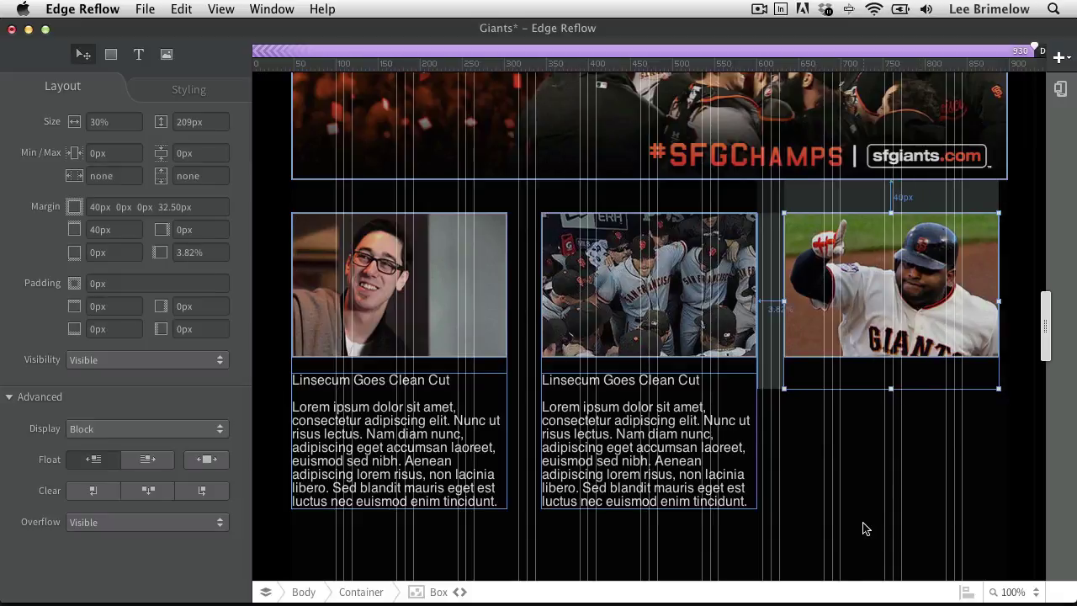
Duplicate the second column's story text block into the third column's box, below its image.
{"action": "left_click", "coordinate": [708, 403]}
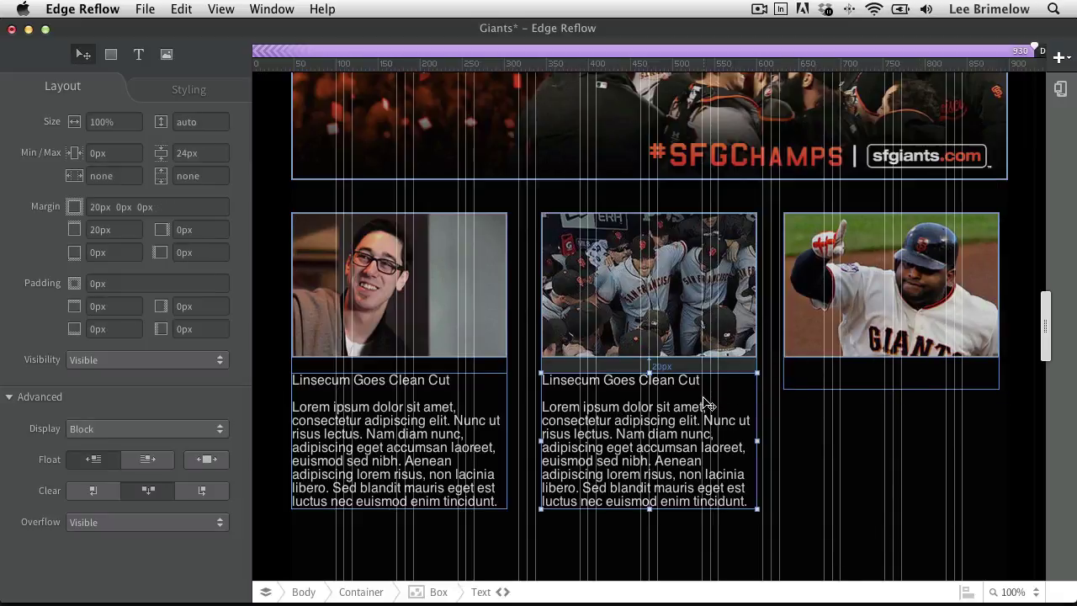
{"action": "left_click_drag", "start_coordinate": [708, 403], "coordinate": [845, 377]}
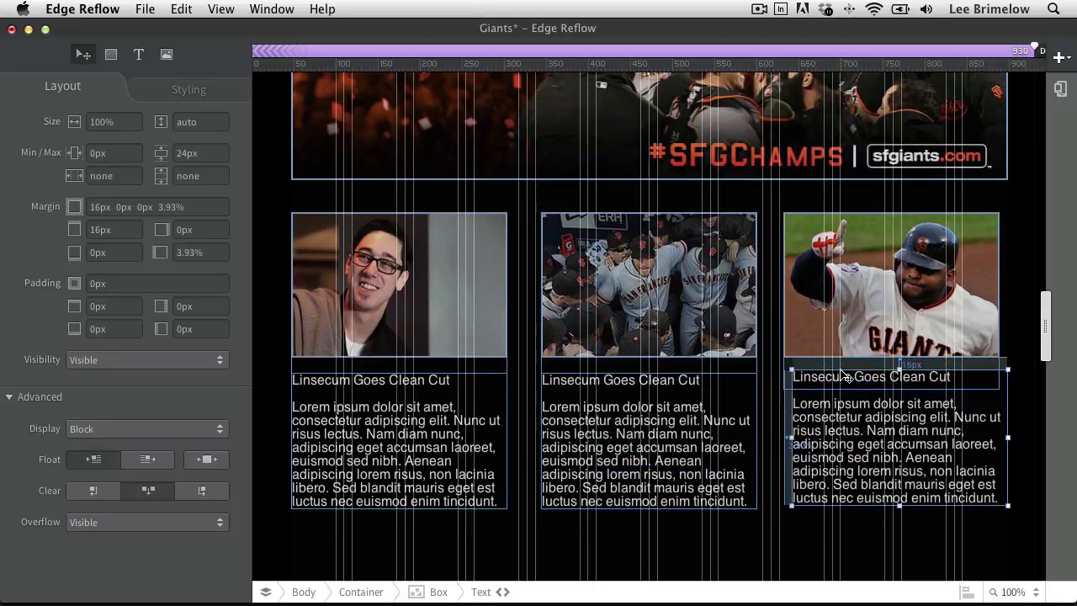
Move the third column's box back to a 40px top margin and a 5% left margin.
{"action": "left_click", "coordinate": [829, 363]}
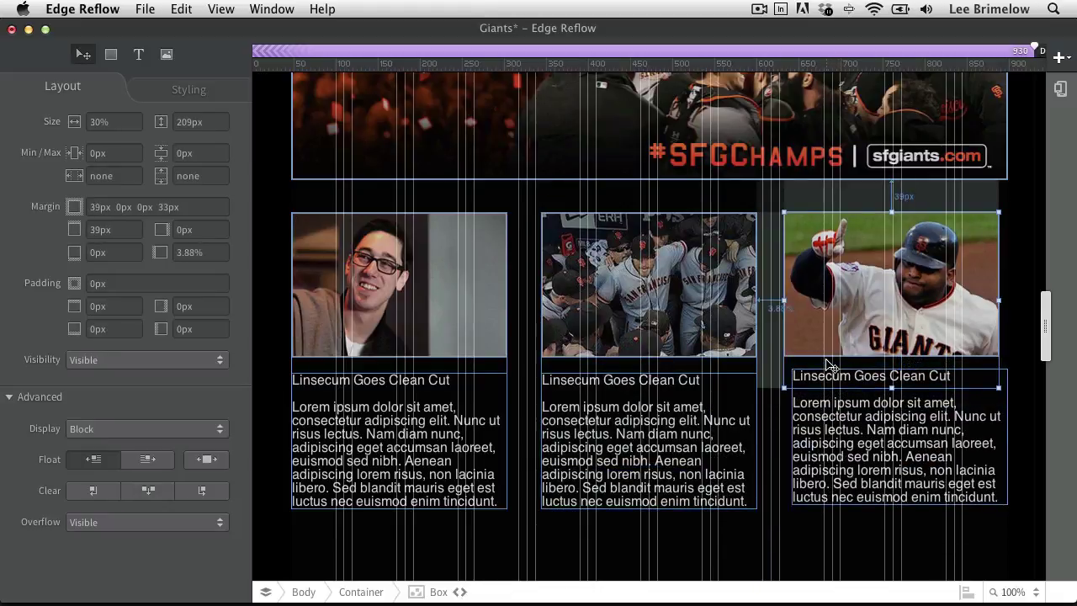
{"action": "key", "text": "Down"}
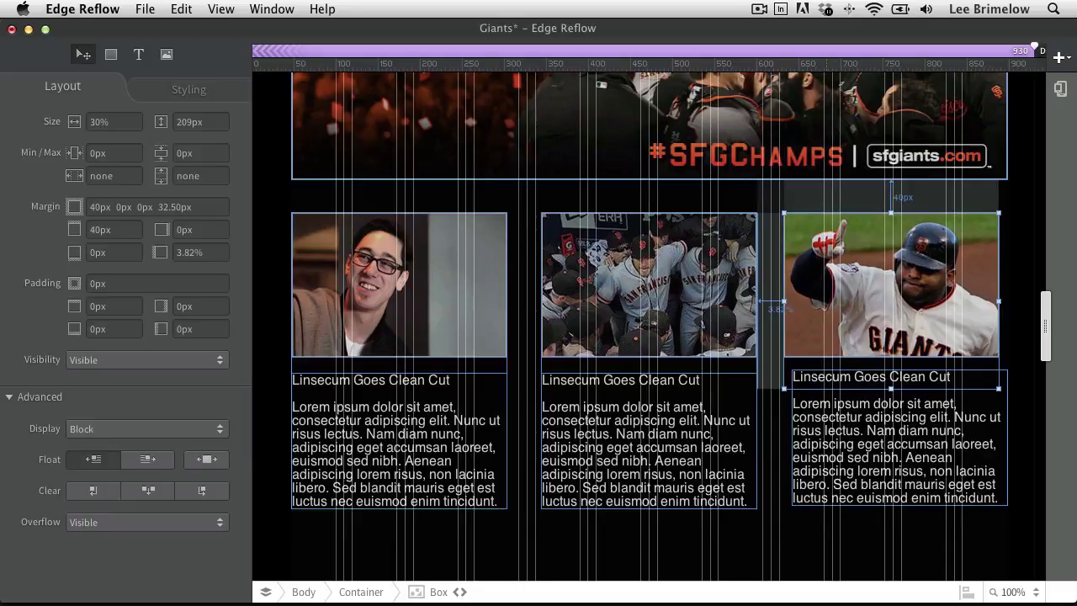
{"action": "key", "text": "shift+Right"}
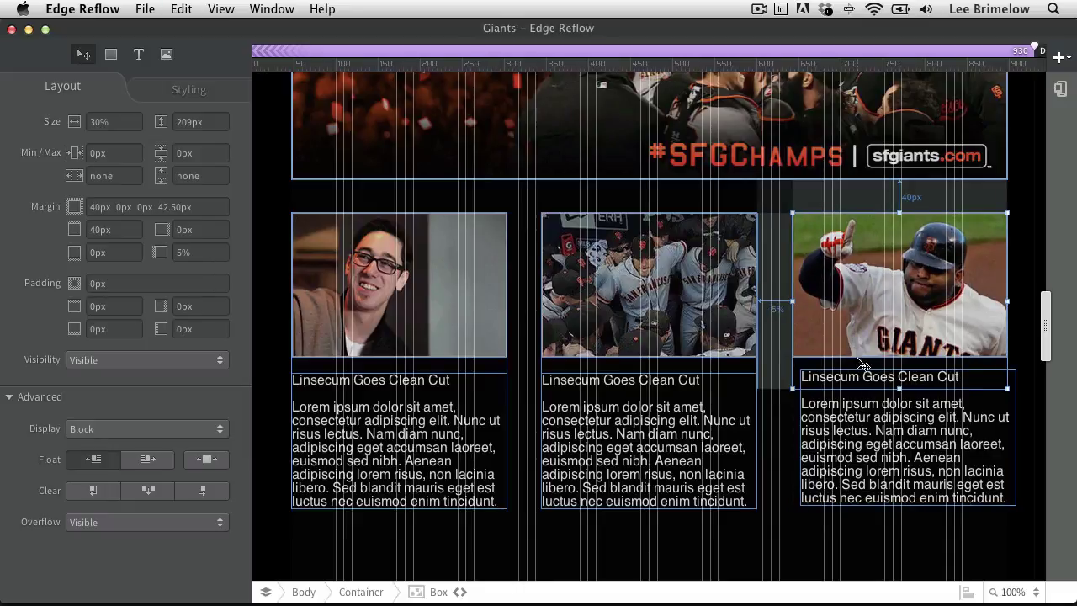
Set the third column's story text margins to 20px at the top and 0px on the other sides.
{"action": "left_click", "coordinate": [851, 383]}
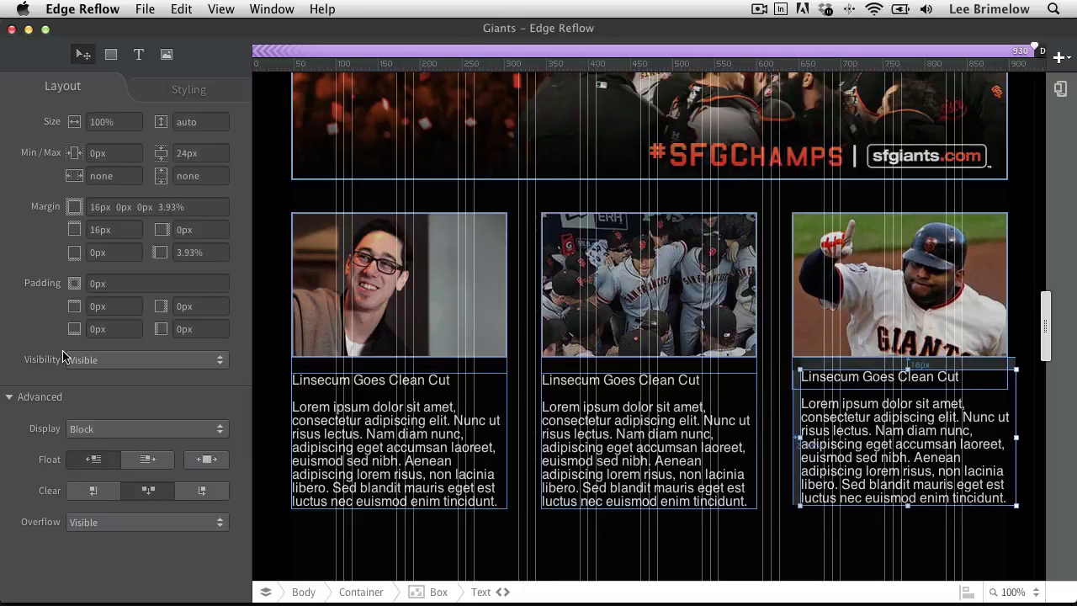
{"action": "left_click", "coordinate": [201, 207]}
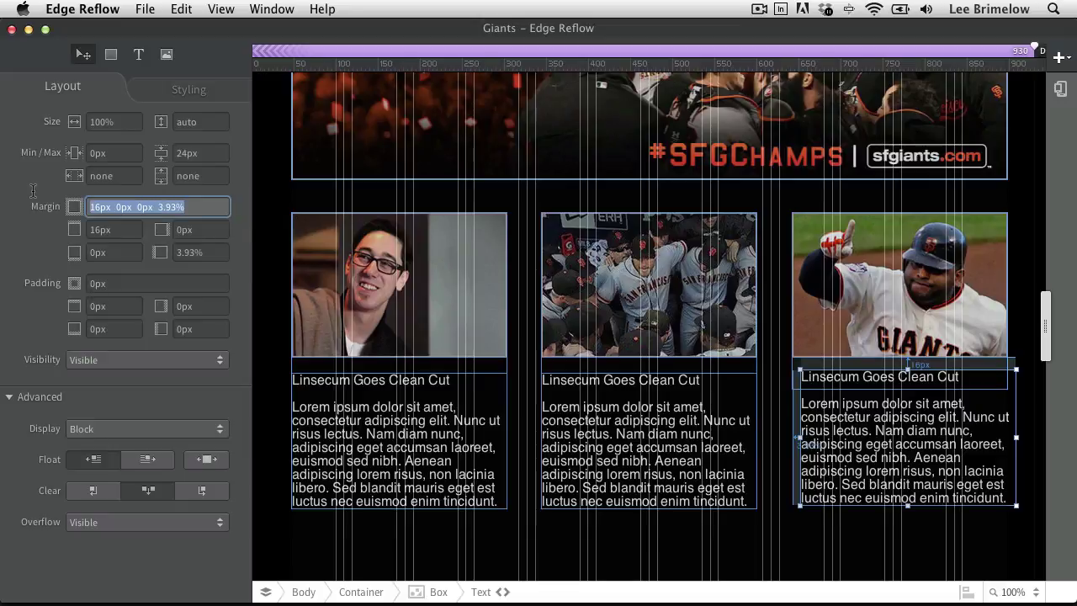
{"action": "type", "text": "0px"}
{"action": "key", "text": "Return"}
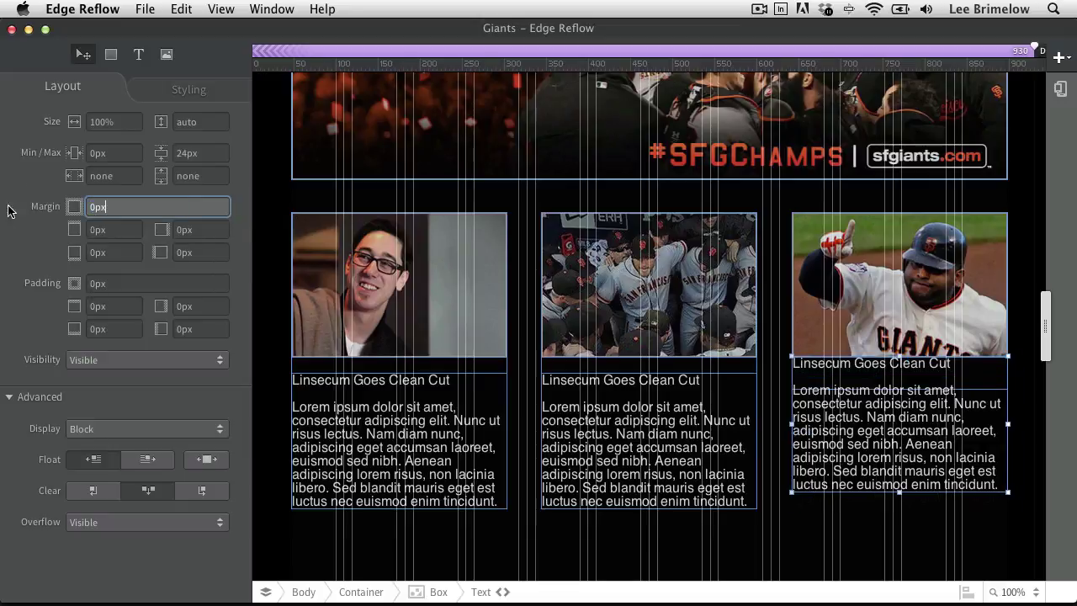
{"action": "left_click", "coordinate": [98, 229]}
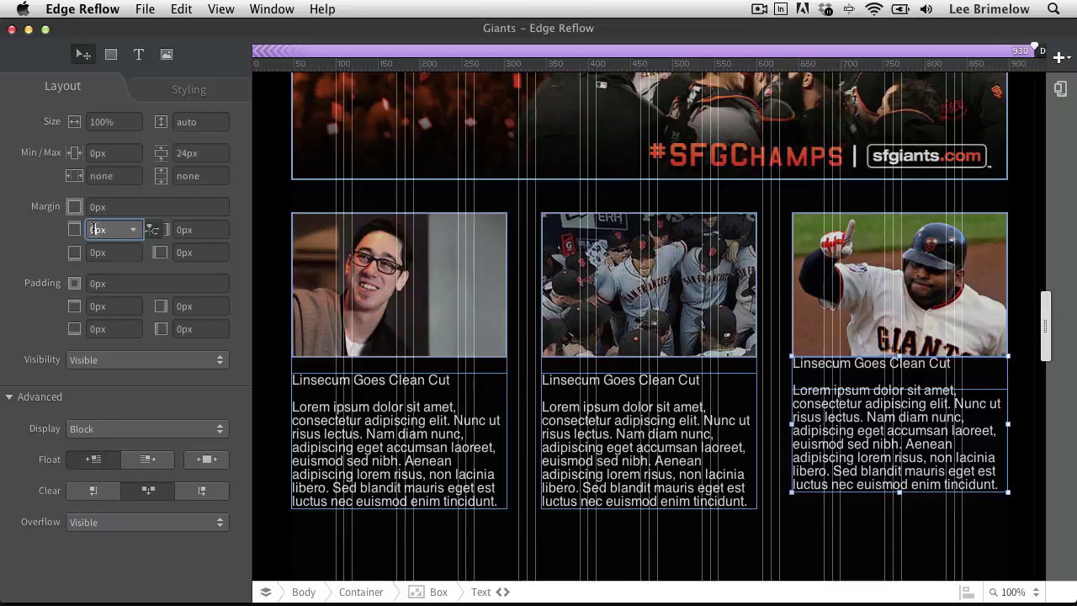
{"action": "key", "text": "BackSpace"}
{"action": "type", "text": "20"}
{"action": "key", "text": "Return"}
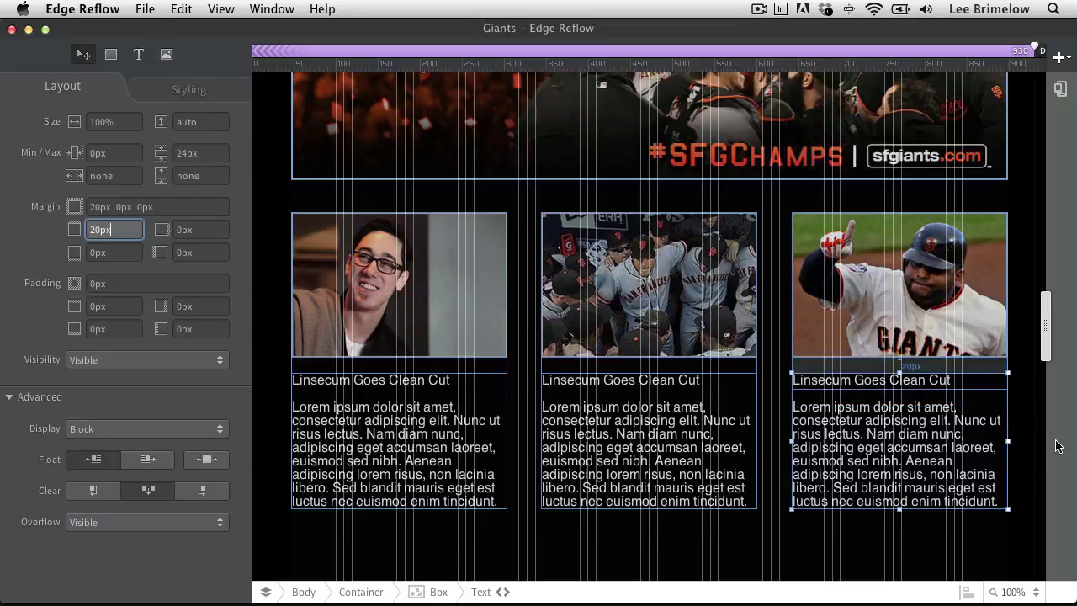
Set the height of the third story column's box to auto.
{"action": "left_click", "coordinate": [983, 371]}
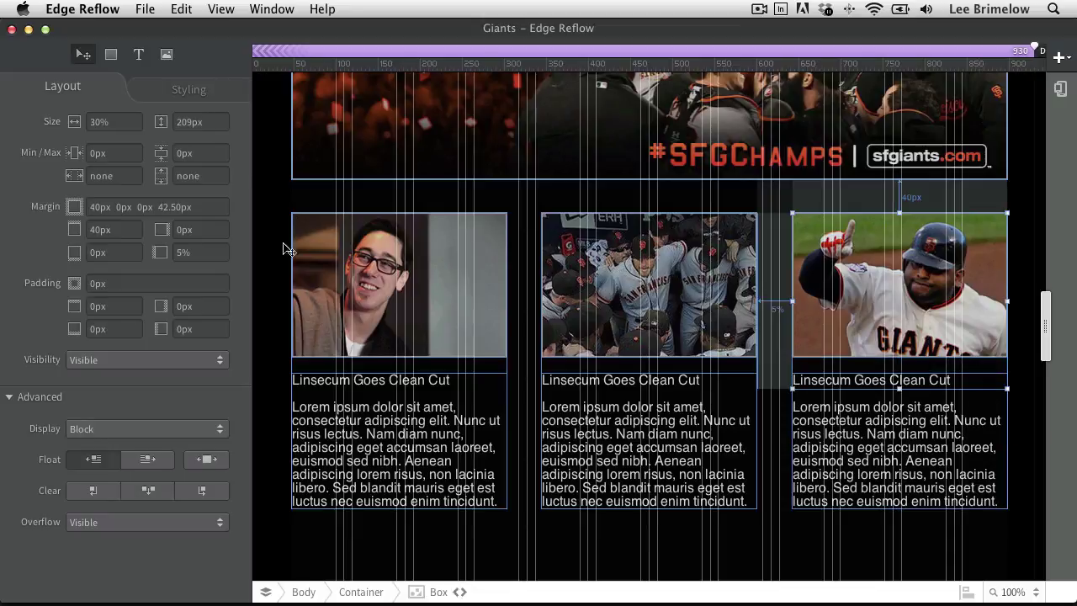
{"action": "left_click", "coordinate": [219, 126]}
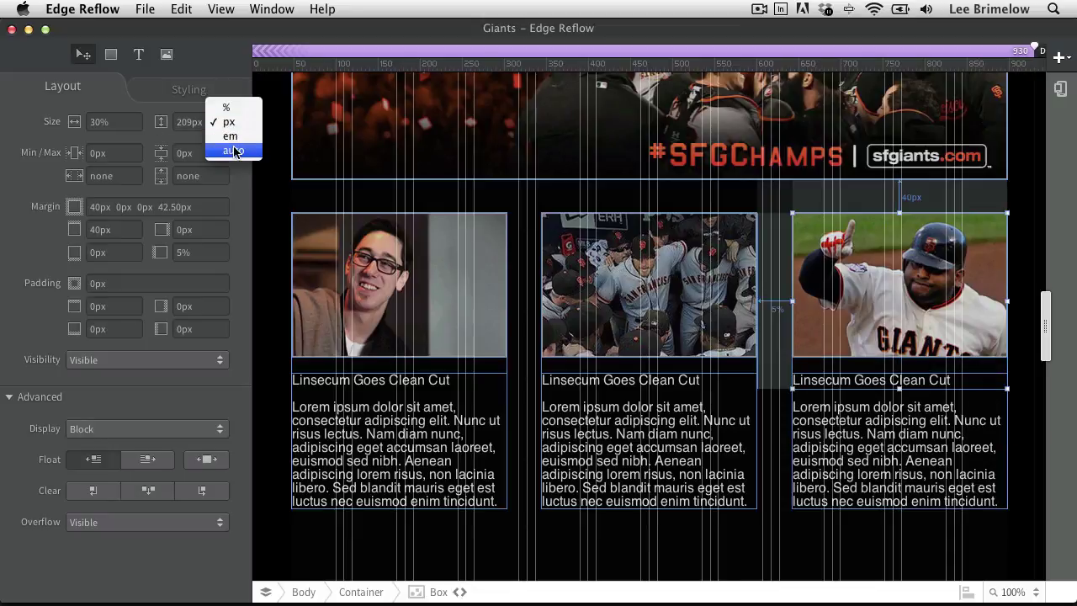
{"action": "left_click", "coordinate": [236, 152]}
{"action": "left_click", "coordinate": [1038, 243]}
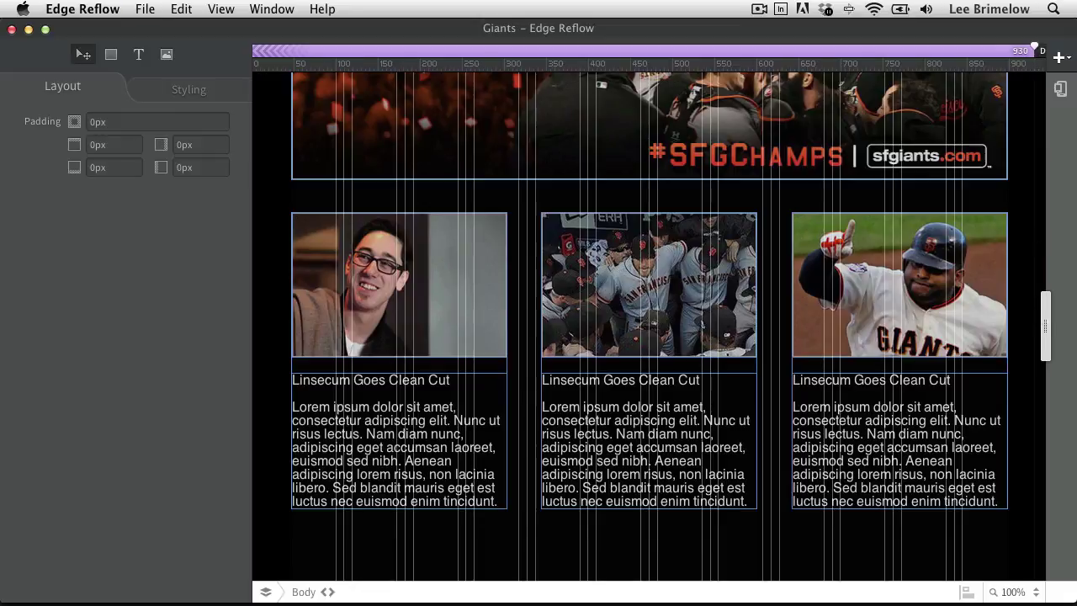
Preview the page in Chrome, check it from the header to the story columns, and return to Edge Reflow.
{"action": "left_click", "coordinate": [241, 8]}
{"action": "left_click", "coordinate": [274, 146]}
{"action": "scroll", "coordinate": [1035, 307], "scroll_direction": "down", "scroll_amount": 2}
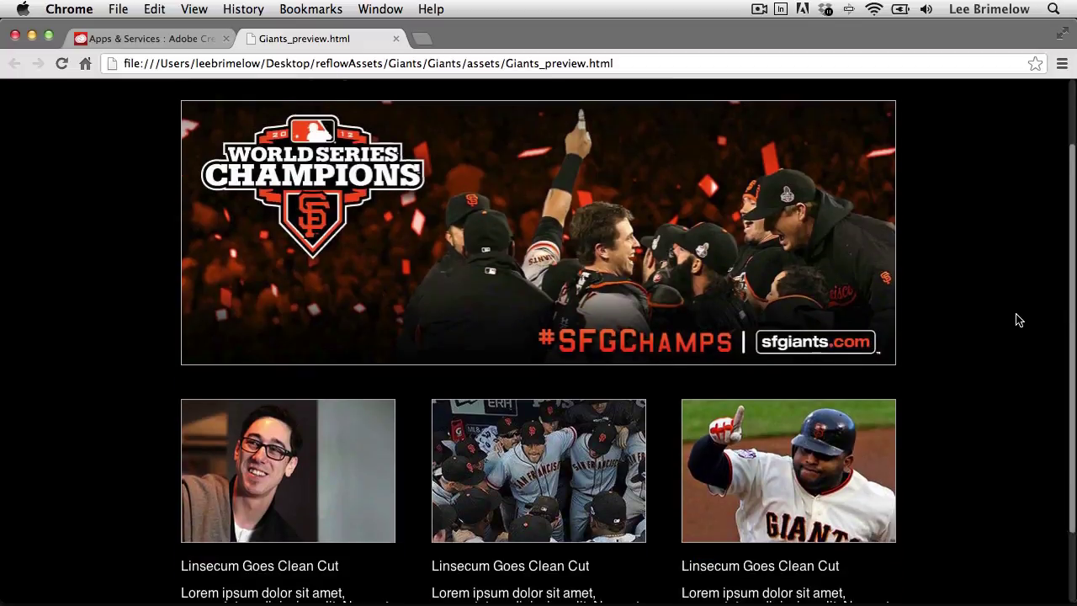
{"action": "scroll", "coordinate": [1018, 320], "scroll_direction": "down", "scroll_amount": 2}
{"action": "left_click_drag", "start_coordinate": [1073, 145], "coordinate": [1073, 234]}
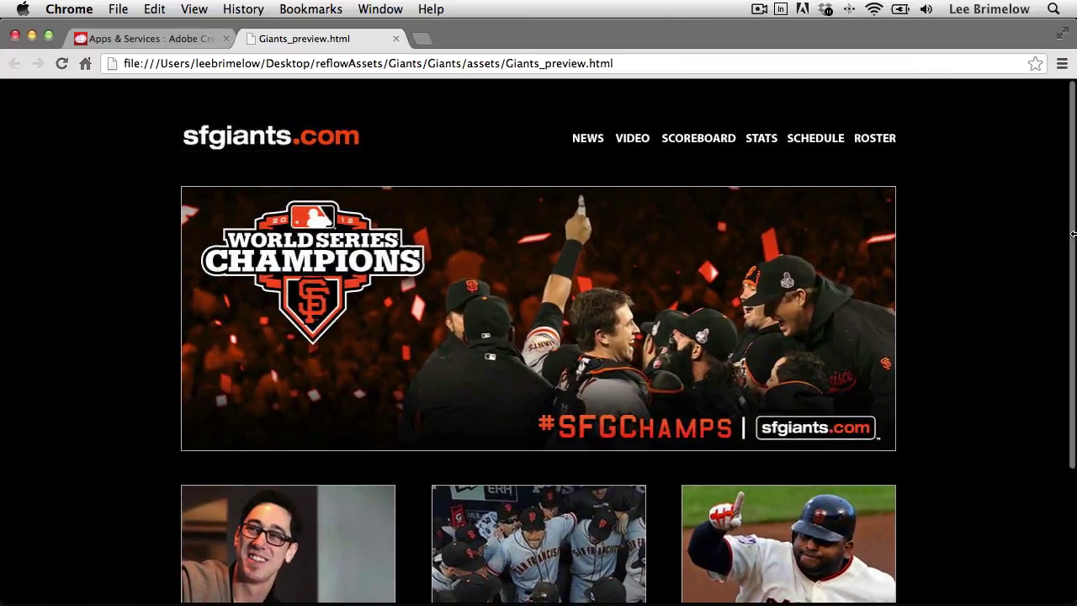
{"action": "left_click", "coordinate": [396, 38]}
{"action": "key", "text": "super+Tab"}
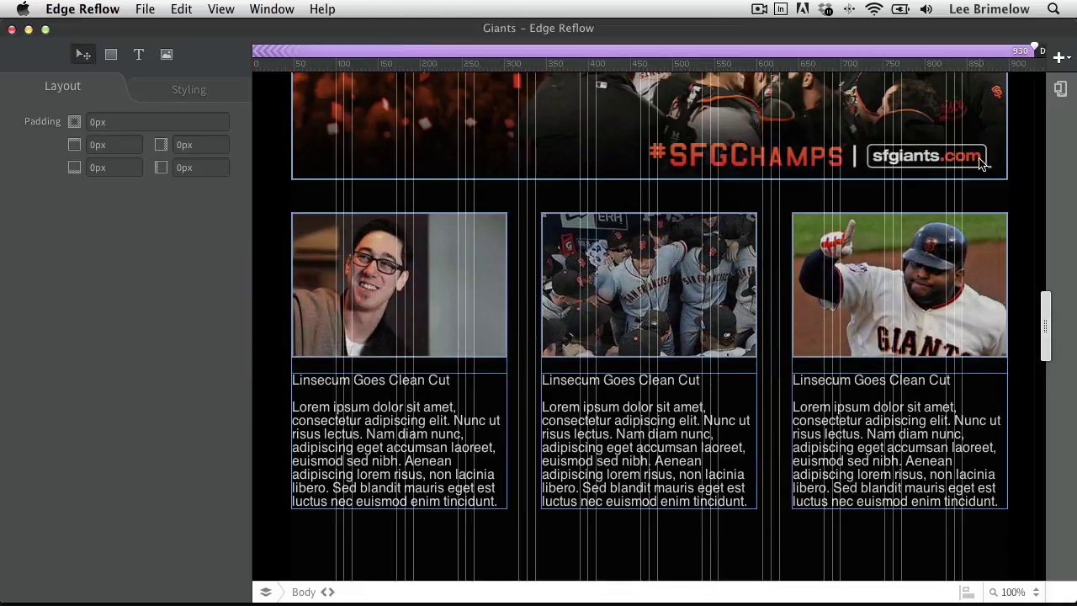
Narrow the page canvas to 676px and add a breakpoint at that width.
{"action": "scroll", "coordinate": [981, 162], "scroll_direction": "up", "scroll_amount": 6}
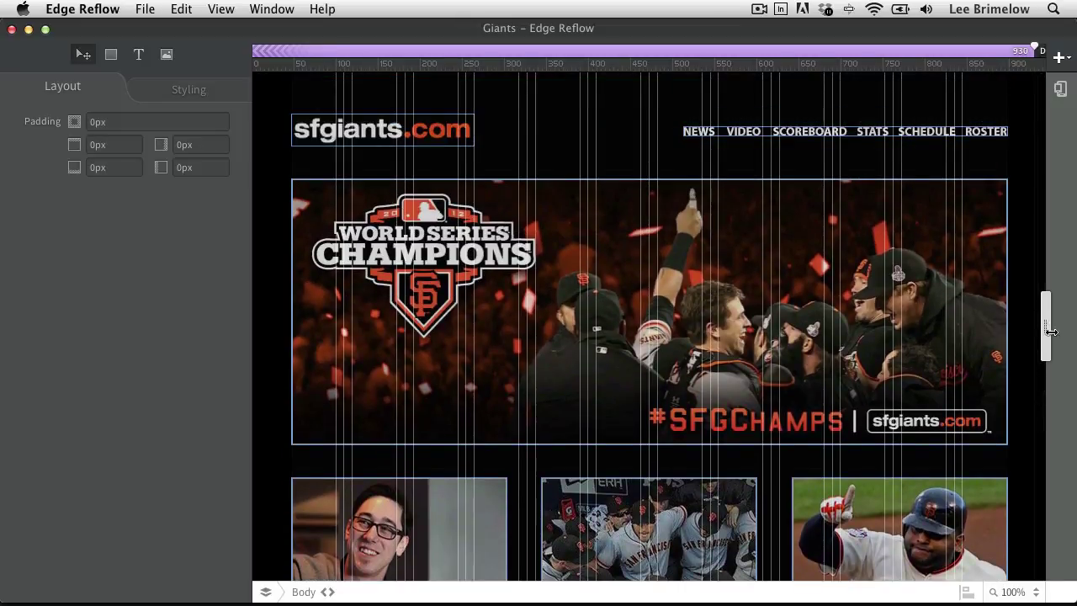
{"action": "left_click_drag", "start_coordinate": [1051, 333], "coordinate": [830, 301]}
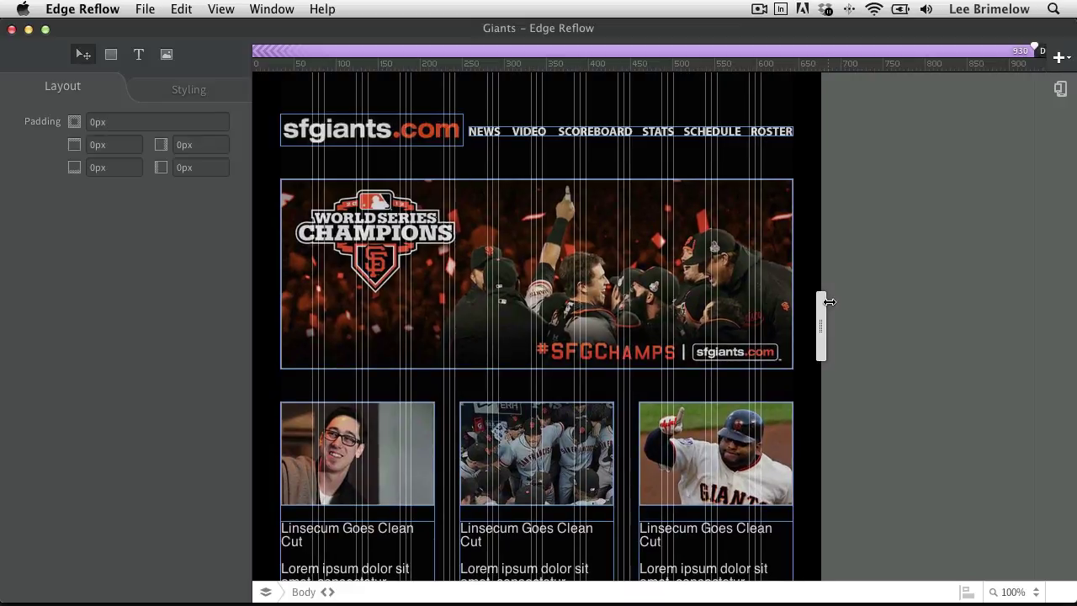
{"action": "left_click", "coordinate": [1059, 56]}
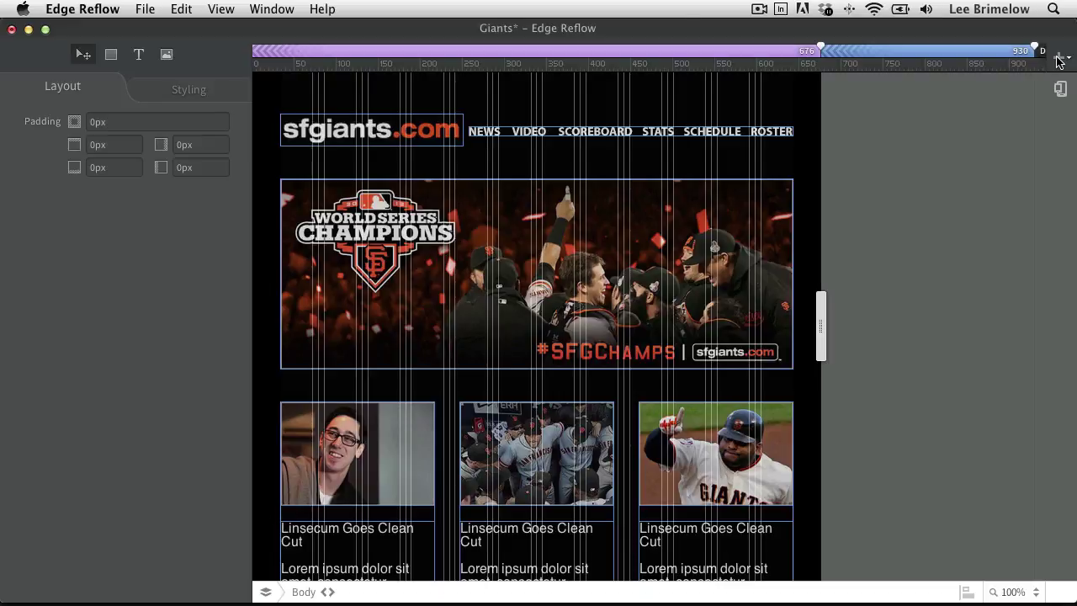
Center the sfgiants.com logo horizontally within the container for the 676 breakpoint.
{"action": "left_click", "coordinate": [533, 107]}
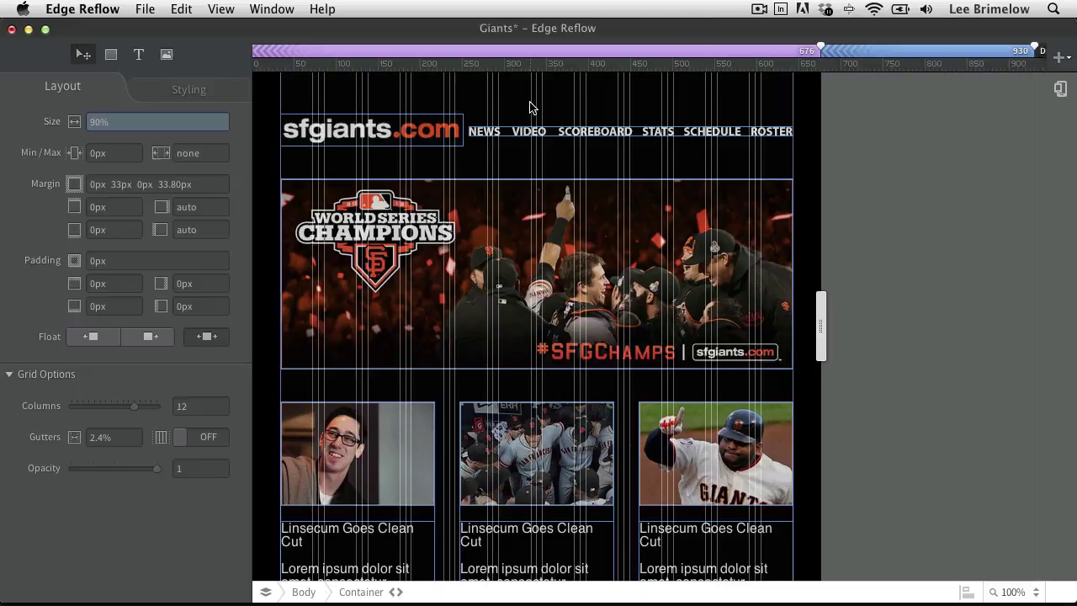
{"action": "left_click", "coordinate": [393, 131]}
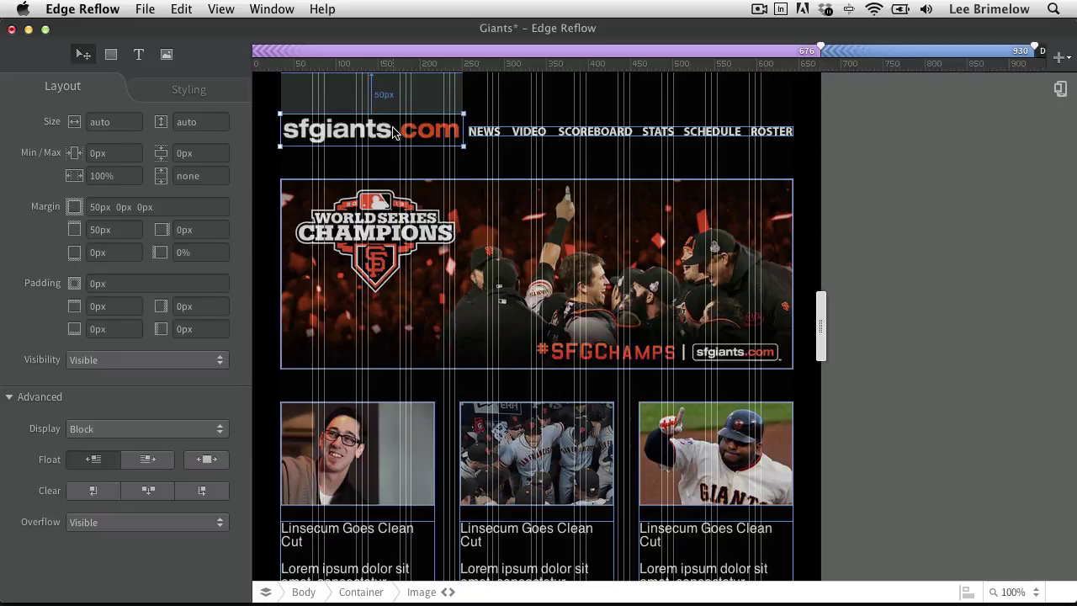
{"action": "left_click", "coordinate": [207, 460]}
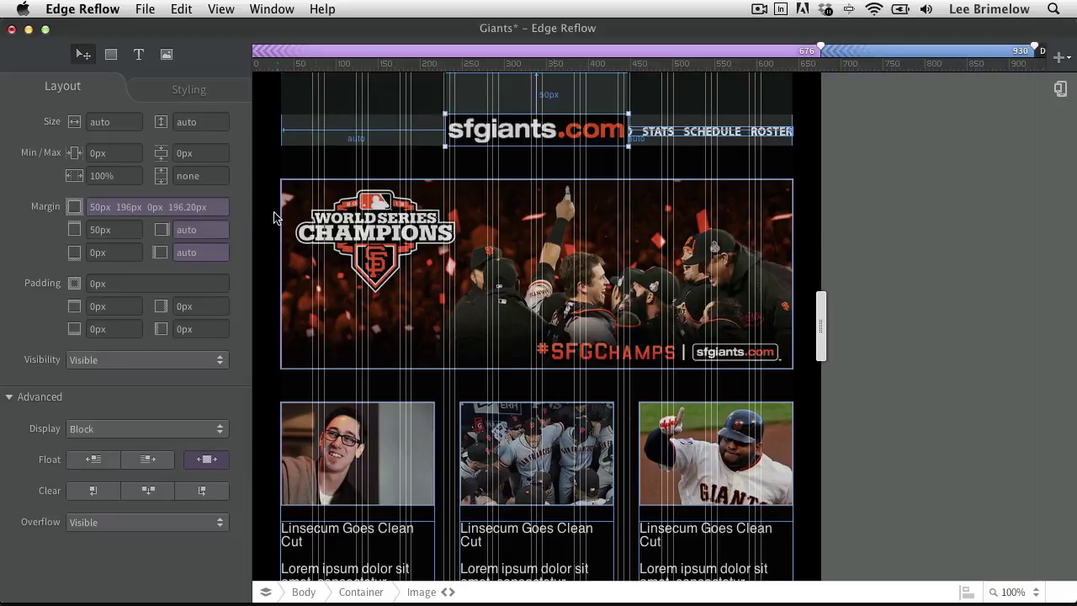
{"action": "left_click", "coordinate": [123, 230]}
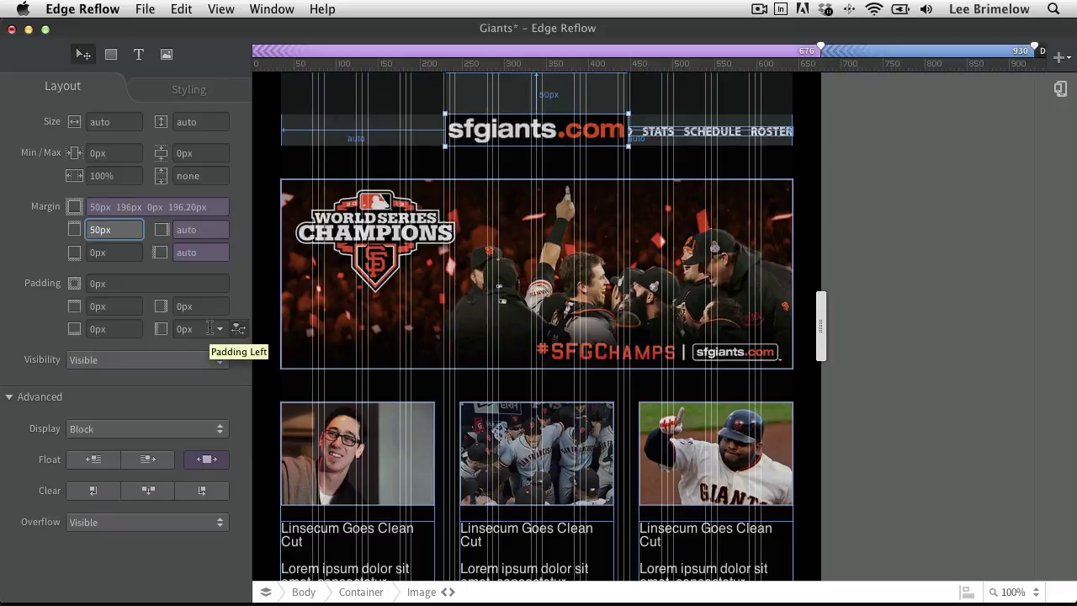
{"action": "left_click", "coordinate": [384, 167]}
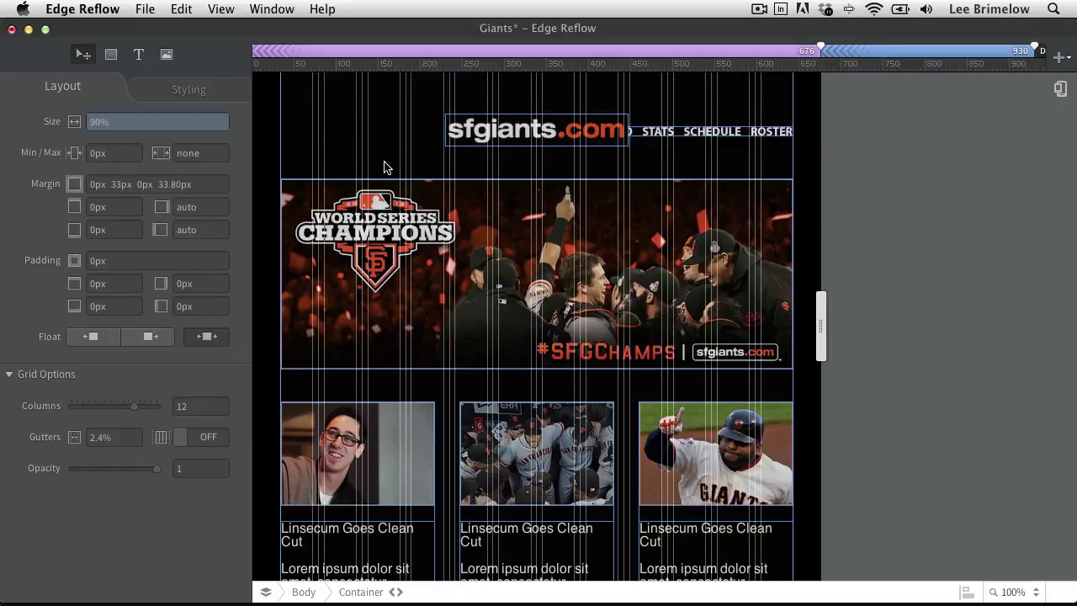
{"action": "left_click", "coordinate": [511, 140]}
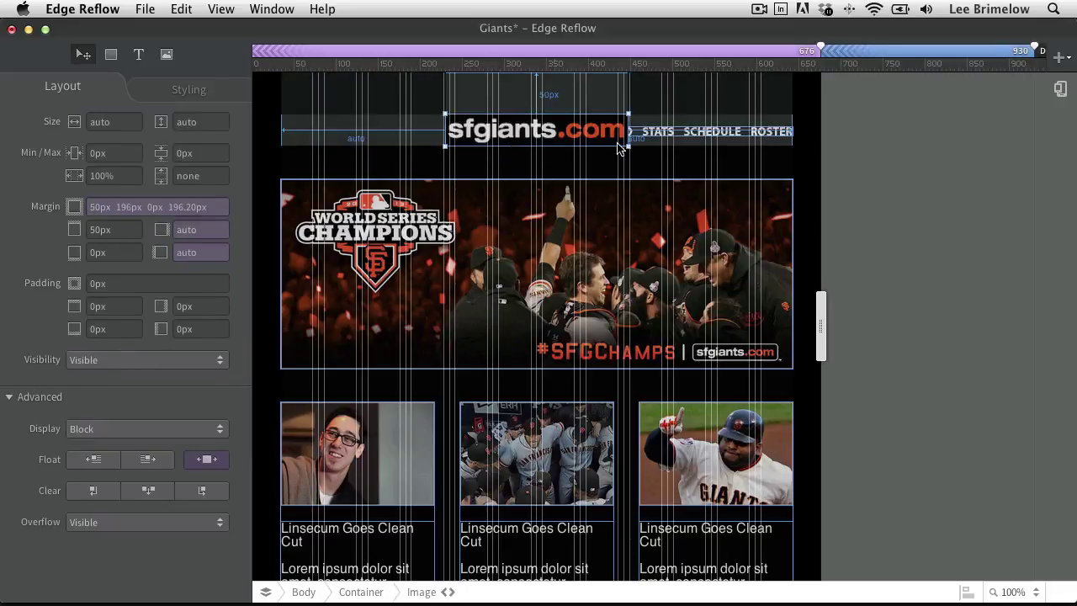
Center the navigation image below the logo and set its top margin to 20px.
{"action": "left_click", "coordinate": [760, 138]}
{"action": "left_click", "coordinate": [759, 139]}
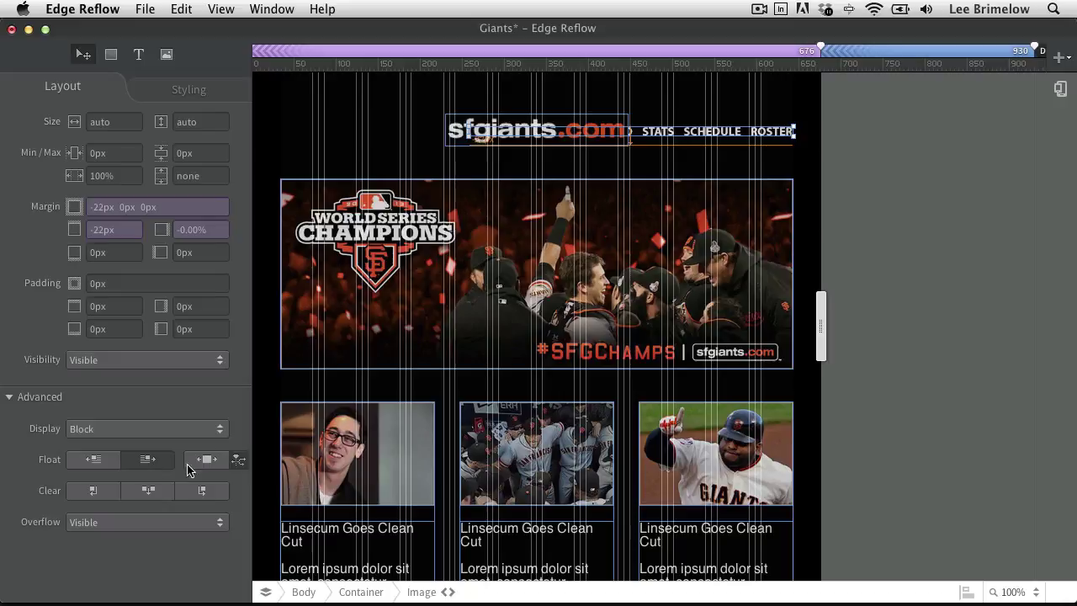
{"action": "left_click", "coordinate": [206, 462]}
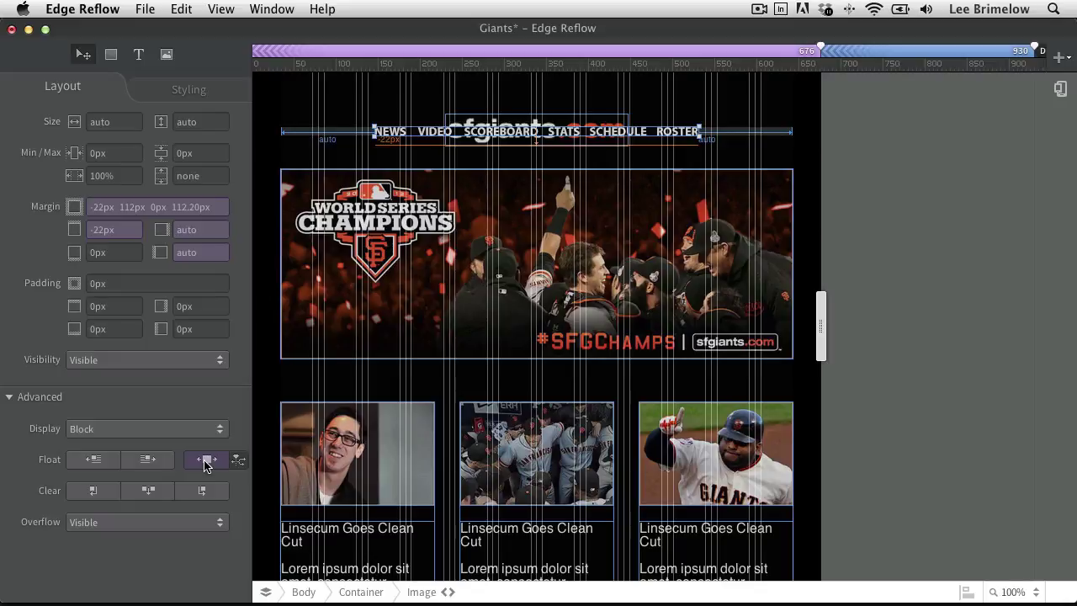
{"action": "left_click", "coordinate": [103, 230]}
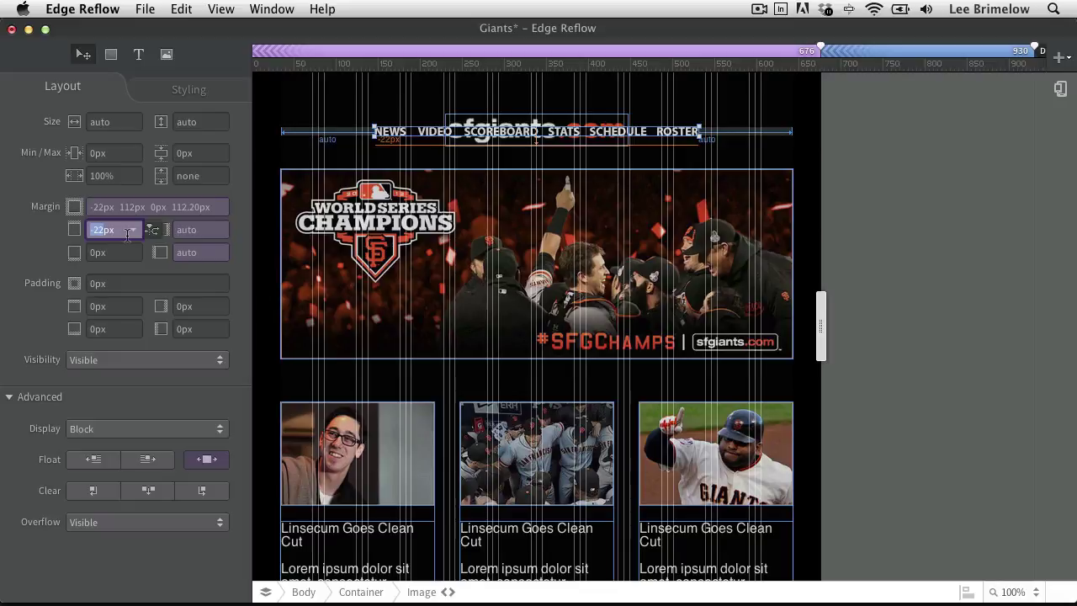
{"action": "type", "text": "20"}
{"action": "key", "text": "Return"}
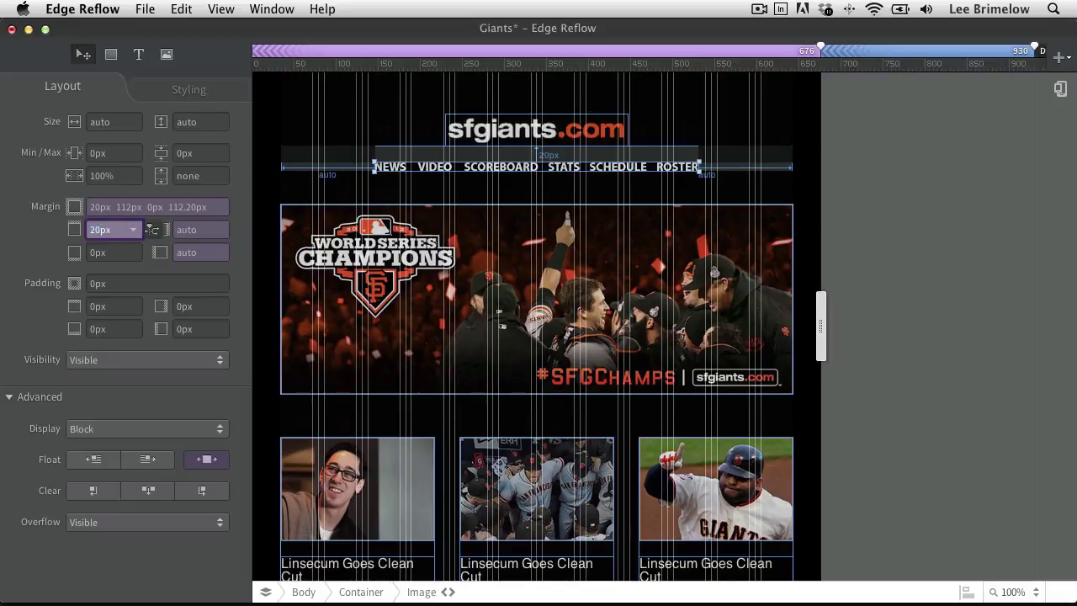
{"action": "left_click", "coordinate": [945, 291]}
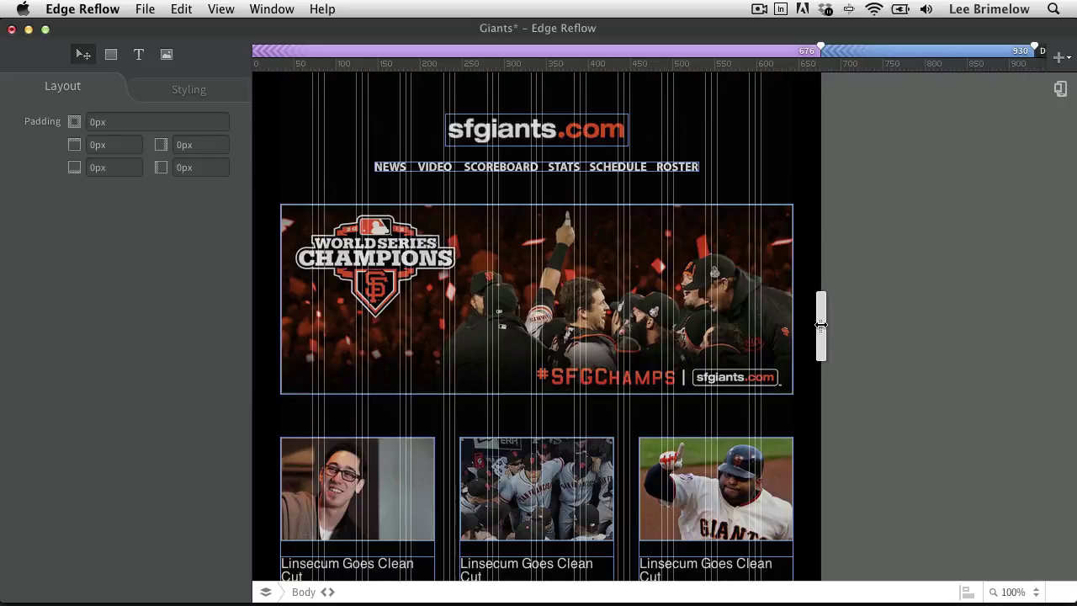
Narrow the page canvas to 472px and add a second breakpoint at that width.
{"action": "mouse_move", "coordinate": [823, 326]}
{"action": "left_mouse_down"}
{"action": "mouse_move", "coordinate": [892, 325]}
{"action": "mouse_move", "coordinate": [800, 325]}
{"action": "mouse_move", "coordinate": [818, 325]}
{"action": "left_mouse_up"}
{"action": "scroll", "coordinate": [805, 344], "scroll_direction": "down", "scroll_amount": 5}
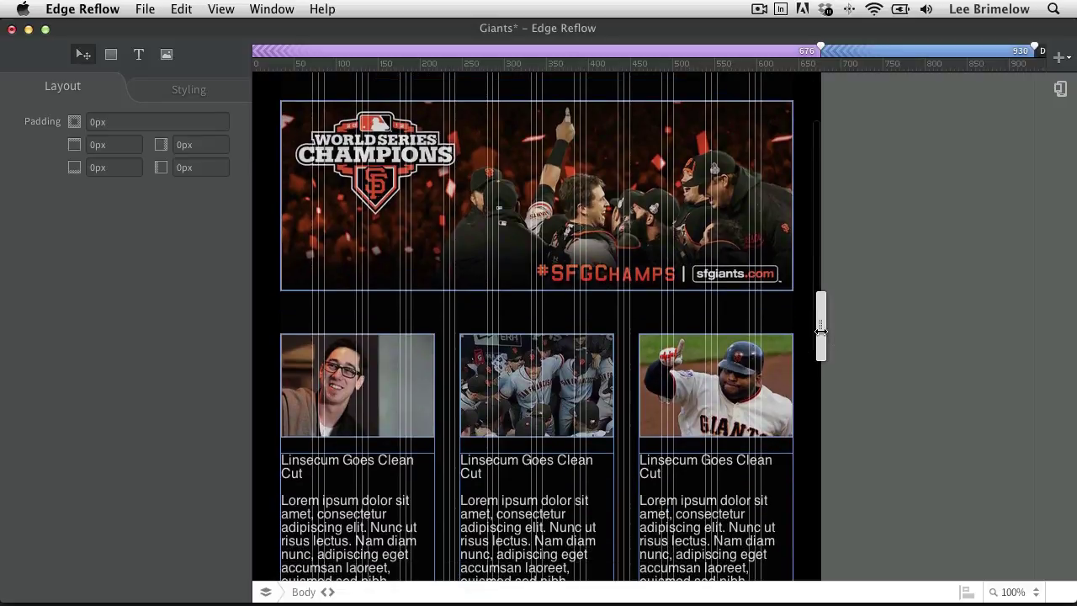
{"action": "left_click_drag", "start_coordinate": [816, 336], "coordinate": [652, 325]}
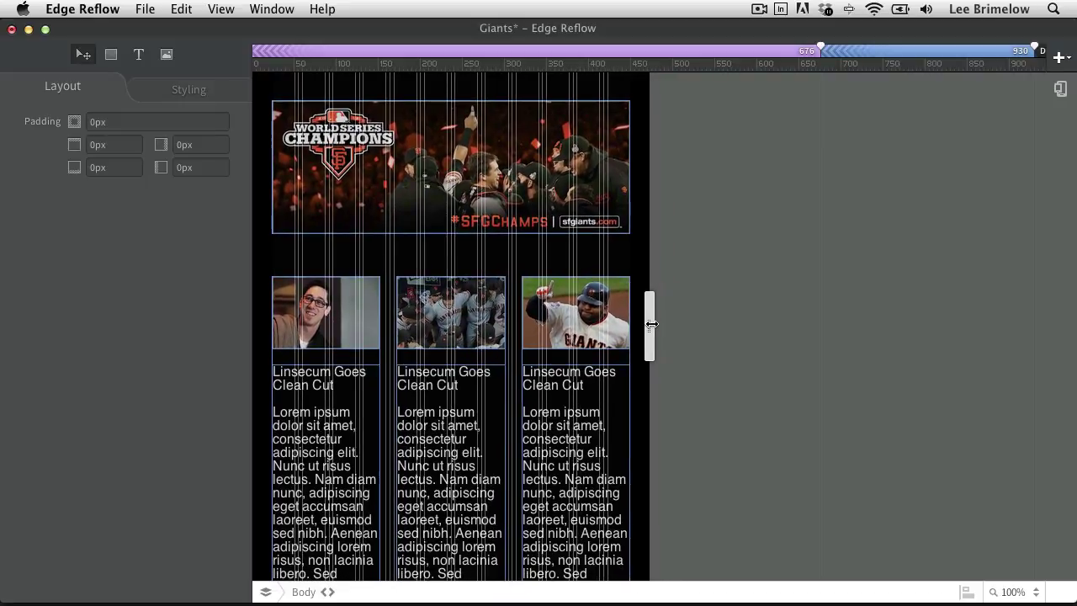
{"action": "left_click", "coordinate": [1060, 59]}
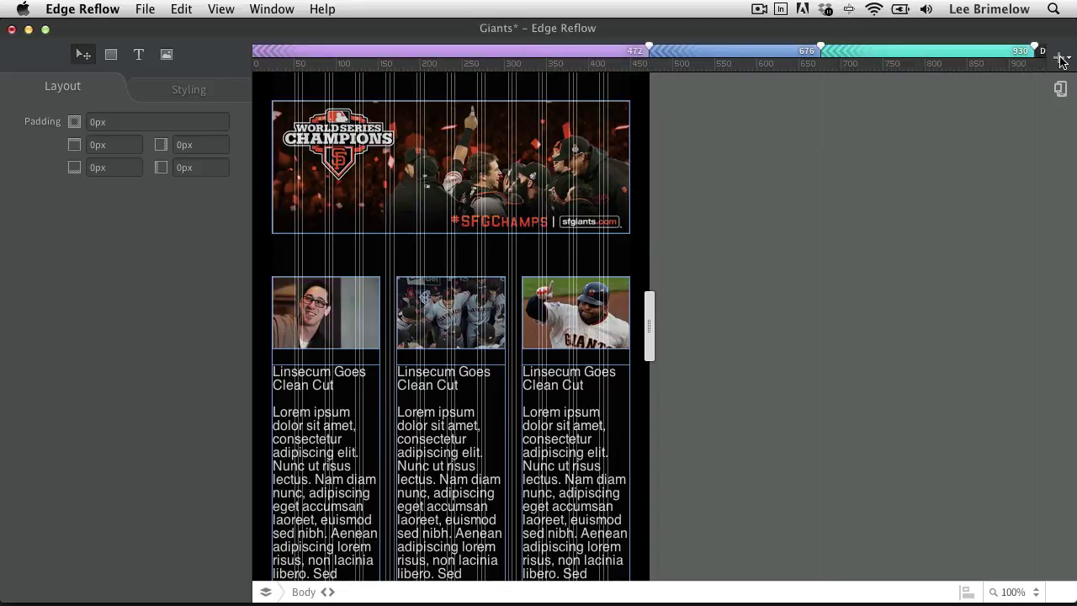
Set the banner image to clear both sides in the 472 breakpoint and check its CSS rules.
{"action": "left_click", "coordinate": [552, 194]}
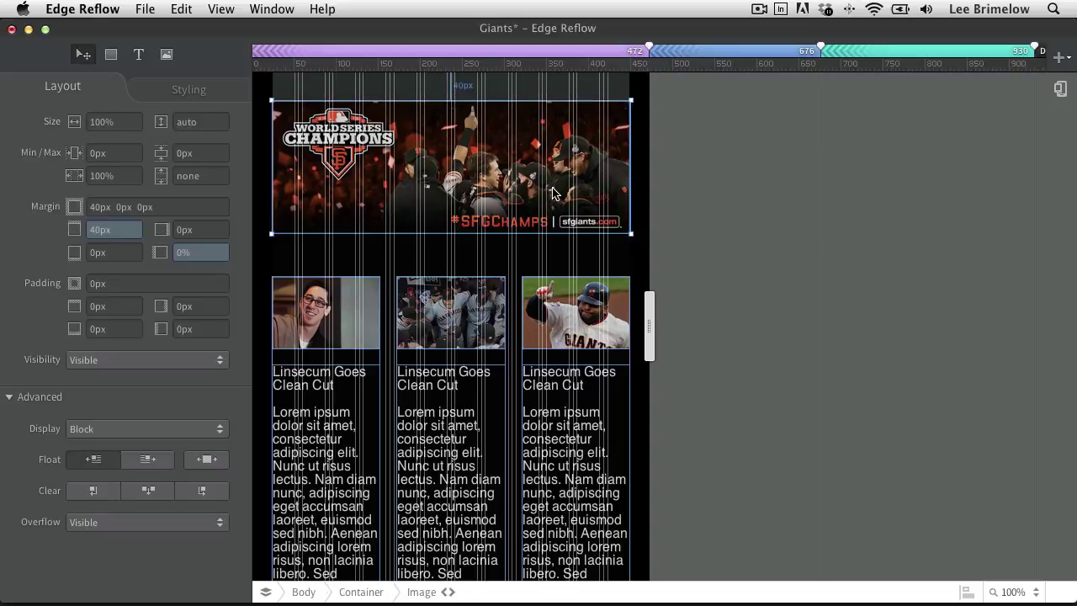
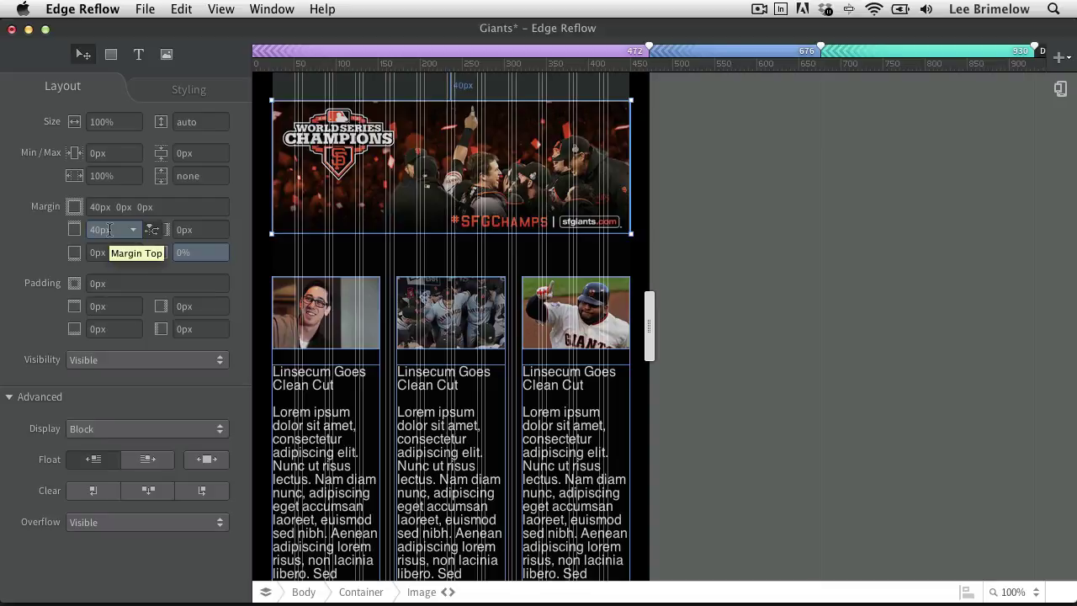
{"action": "left_click", "coordinate": [331, 362]}
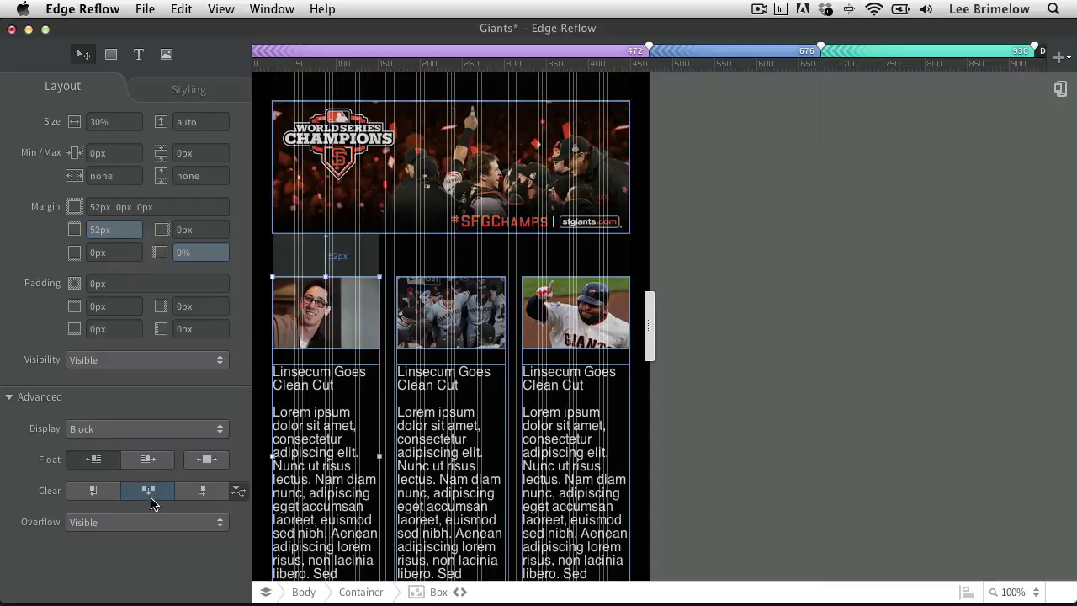
{"action": "left_click", "coordinate": [460, 592]}
{"action": "mouse_move", "coordinate": [502, 514]}
{"action": "left_click", "coordinate": [475, 148]}
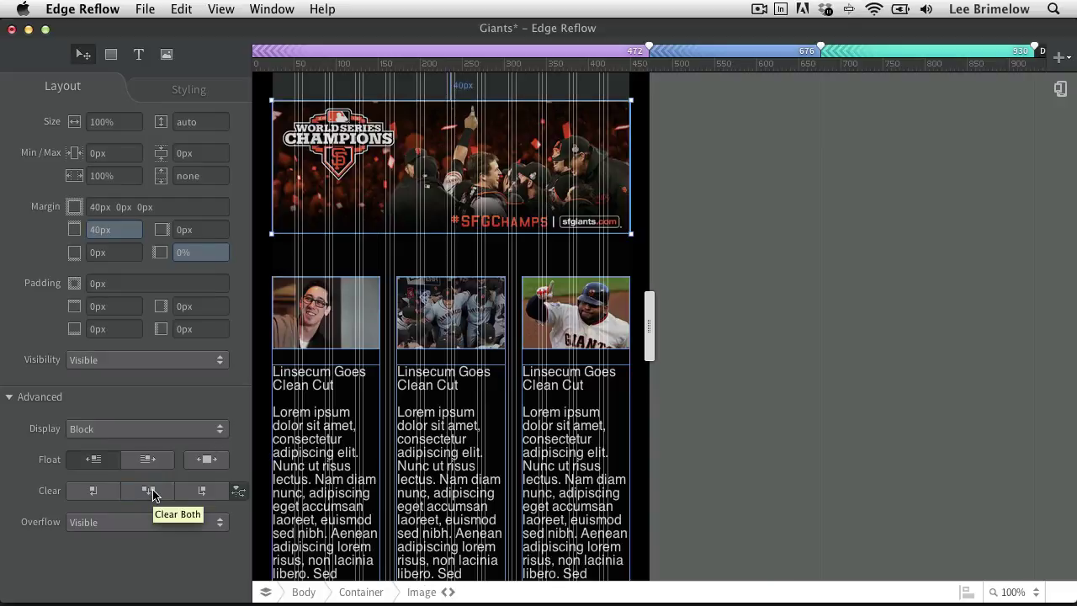
{"action": "left_click", "coordinate": [149, 491]}
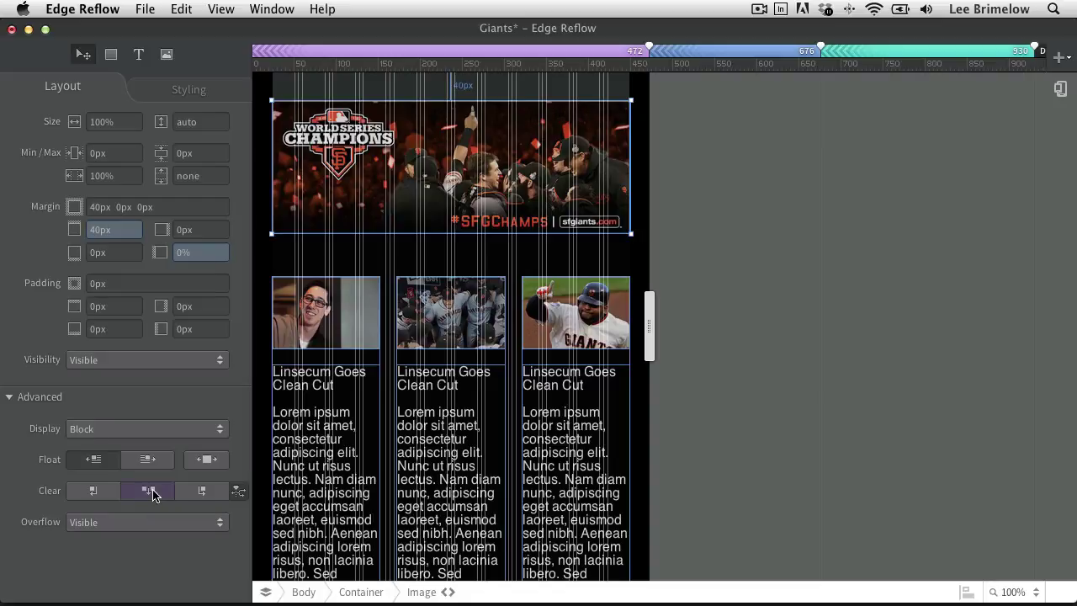
{"action": "left_click", "coordinate": [448, 593]}
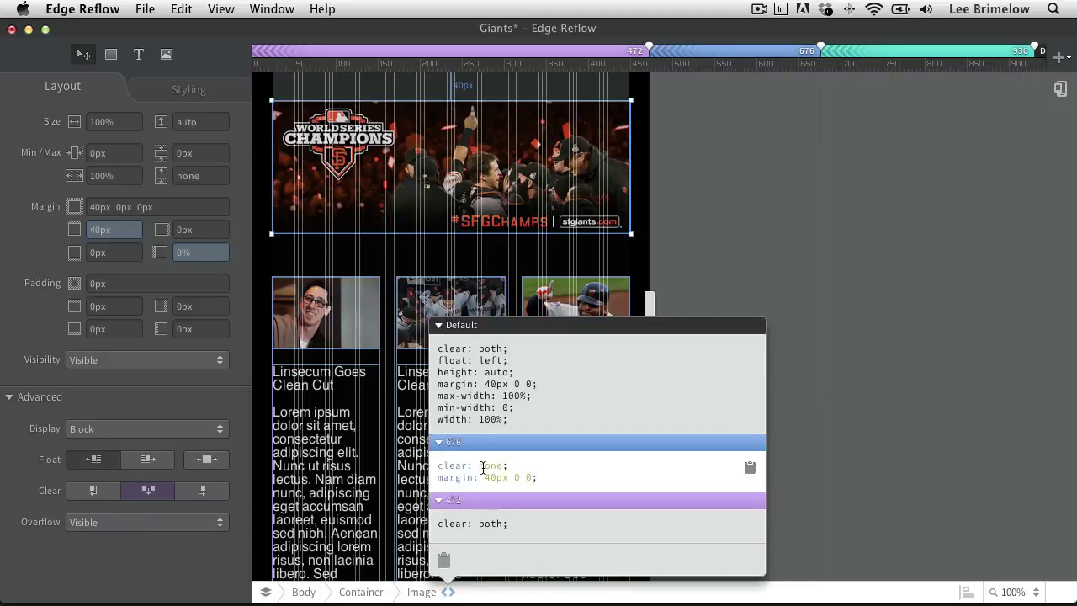
{"action": "left_click", "coordinate": [151, 493]}
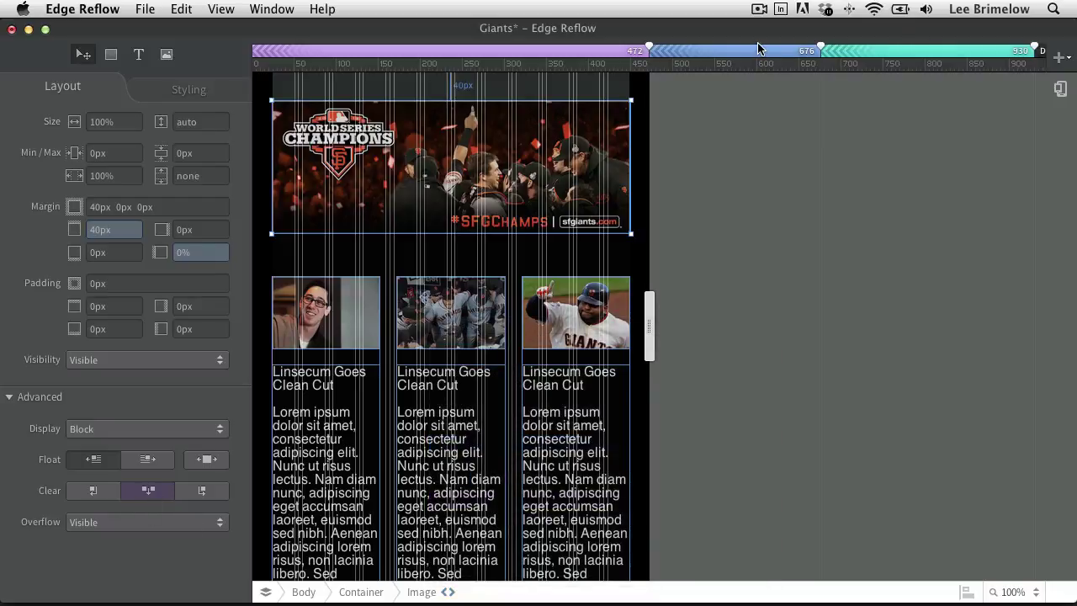
Set the banner image to clear both sides in the 676 breakpoint and return to the 472 breakpoint.
{"action": "left_click", "coordinate": [759, 48]}
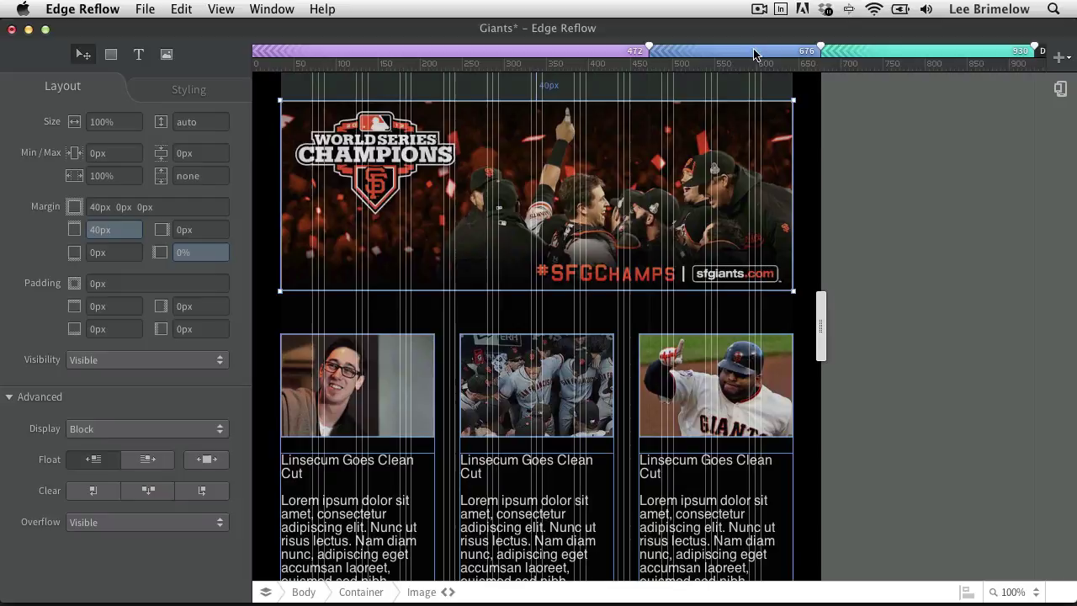
{"action": "left_click", "coordinate": [147, 495]}
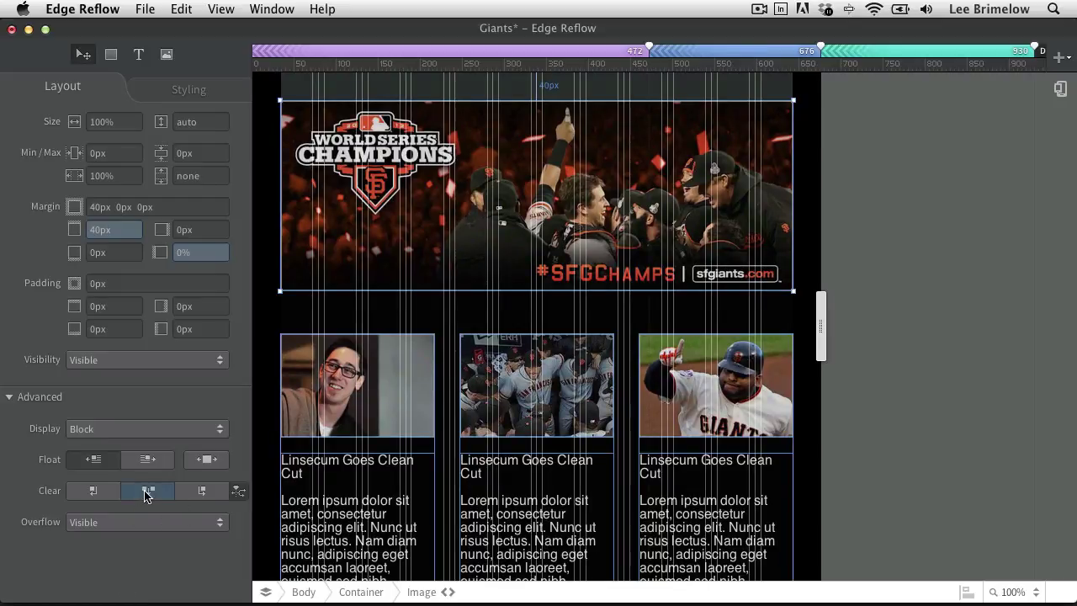
{"action": "left_click", "coordinate": [532, 52]}
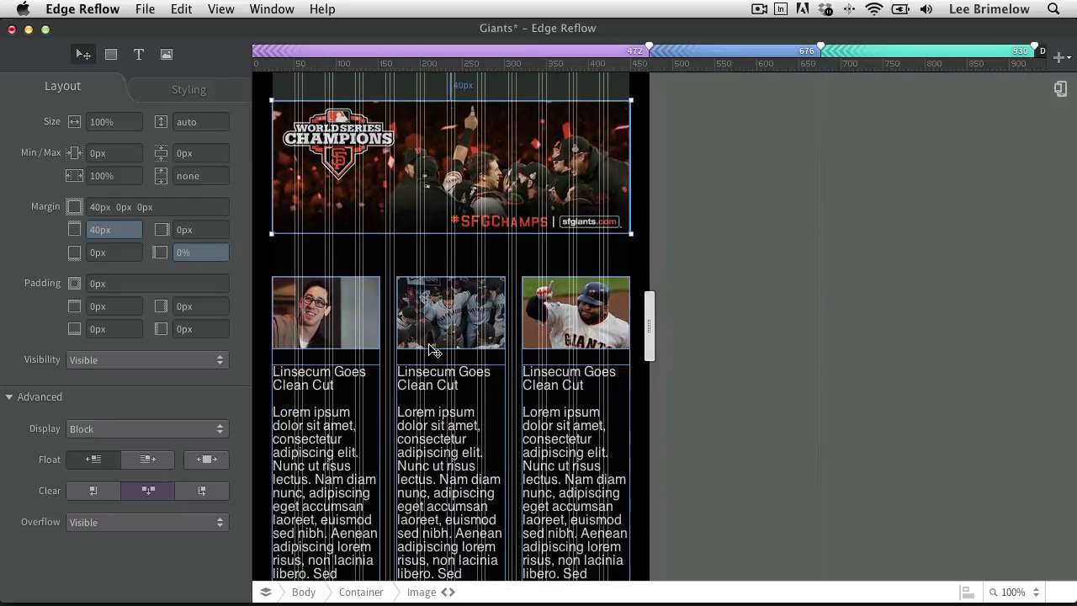
Center the first story column's box and set its width to 100%.
{"action": "left_click", "coordinate": [337, 360]}
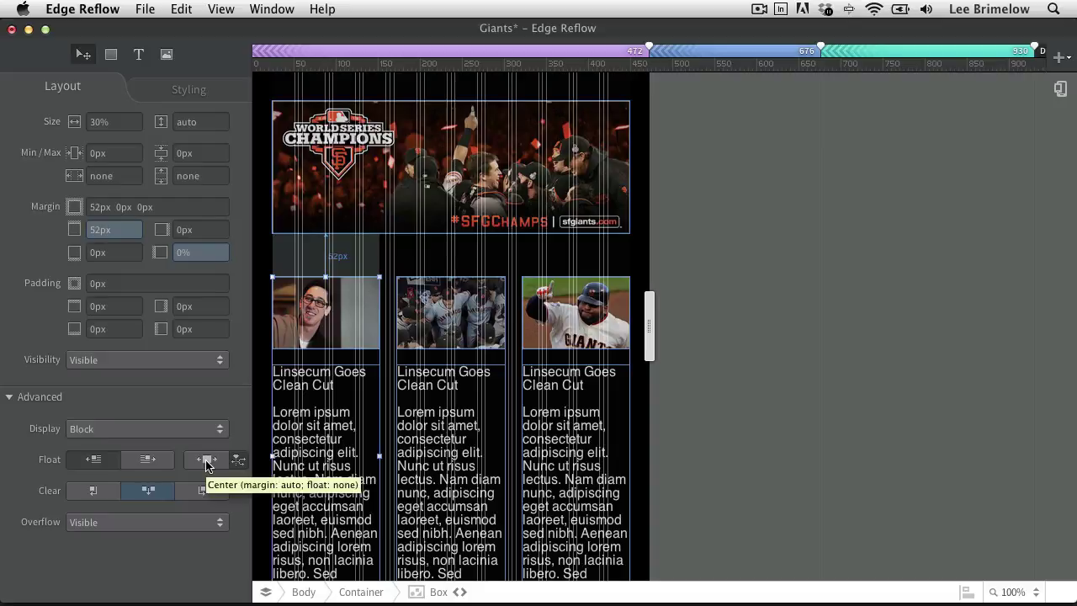
{"action": "left_click", "coordinate": [207, 465]}
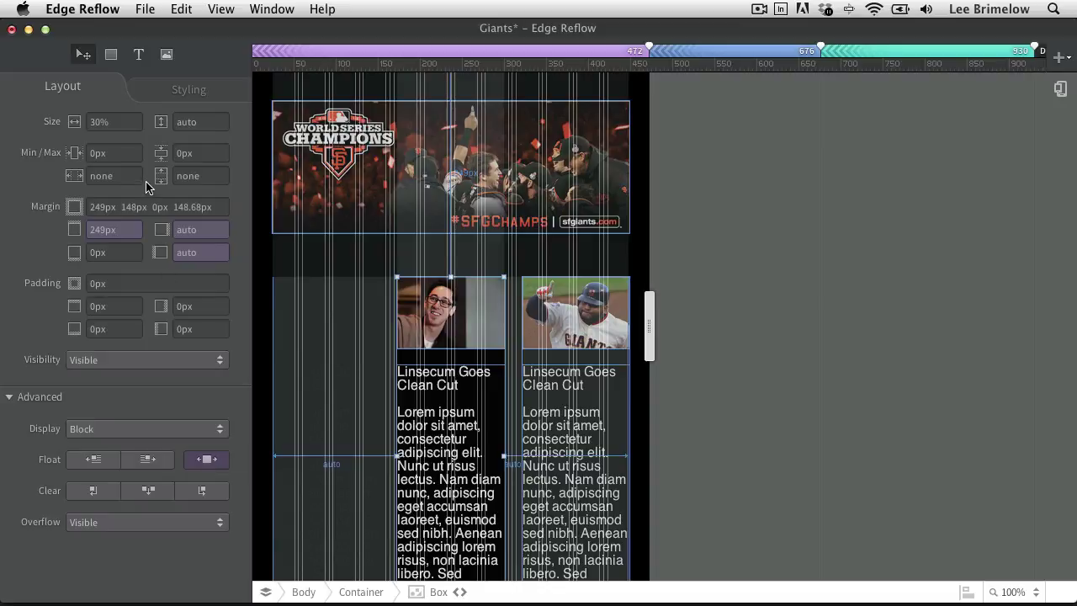
{"action": "left_click", "coordinate": [118, 122]}
{"action": "type", "text": "100"}
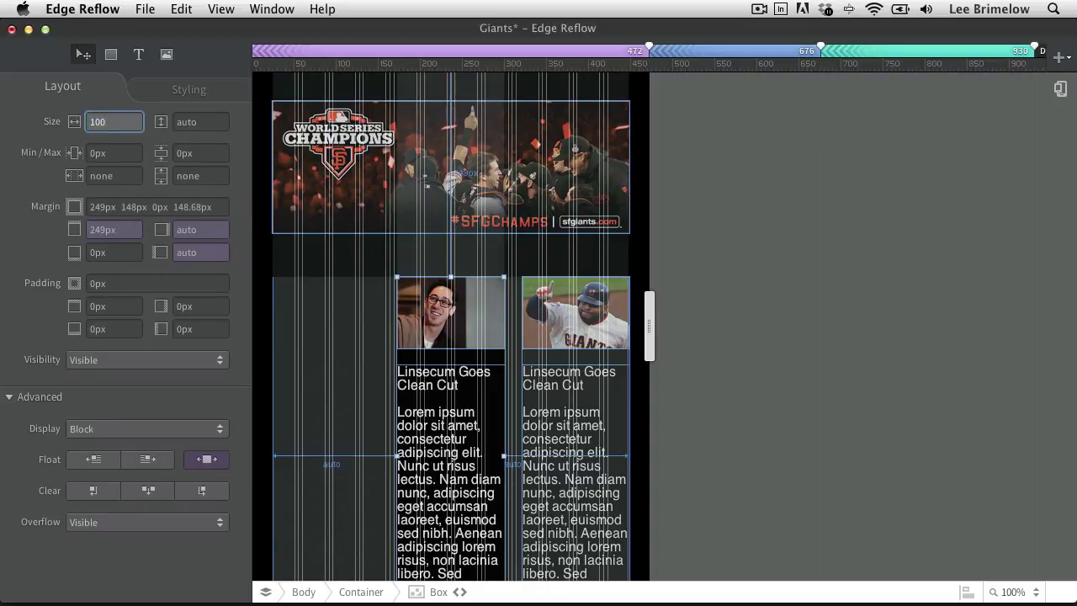
{"action": "type", "text": "%"}
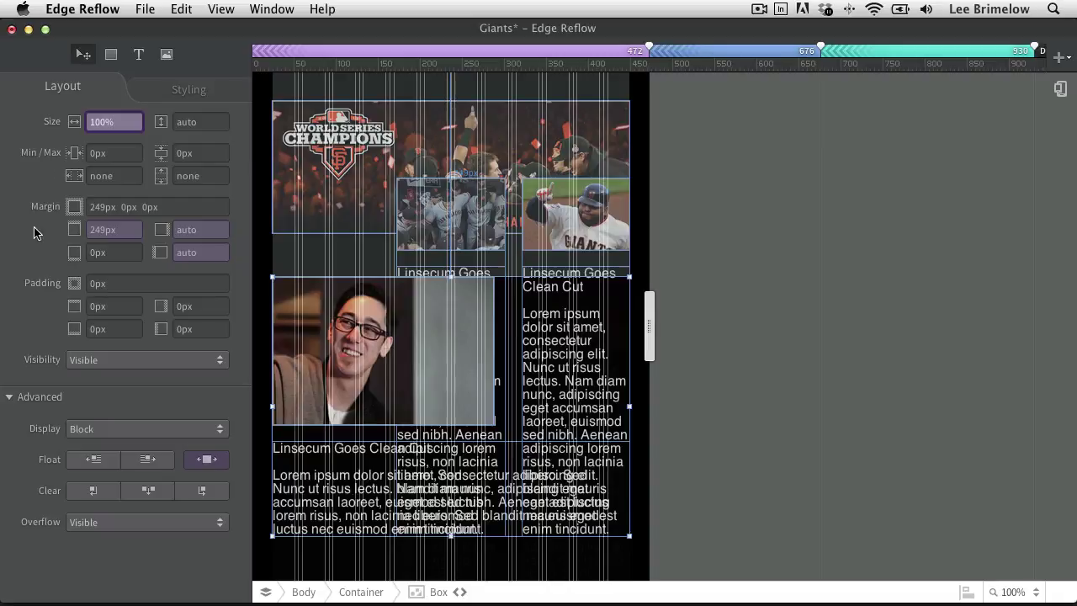
Set the first story box's top margin to 40px and center the photo inside it.
{"action": "left_click", "coordinate": [101, 229]}
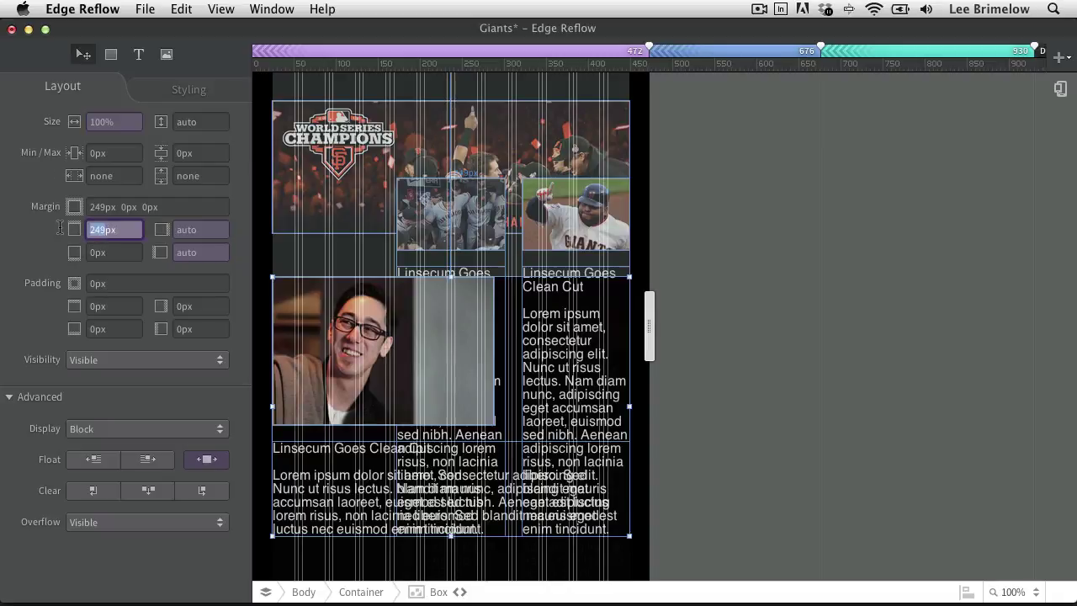
{"action": "type", "text": "40"}
{"action": "key", "text": "Return"}
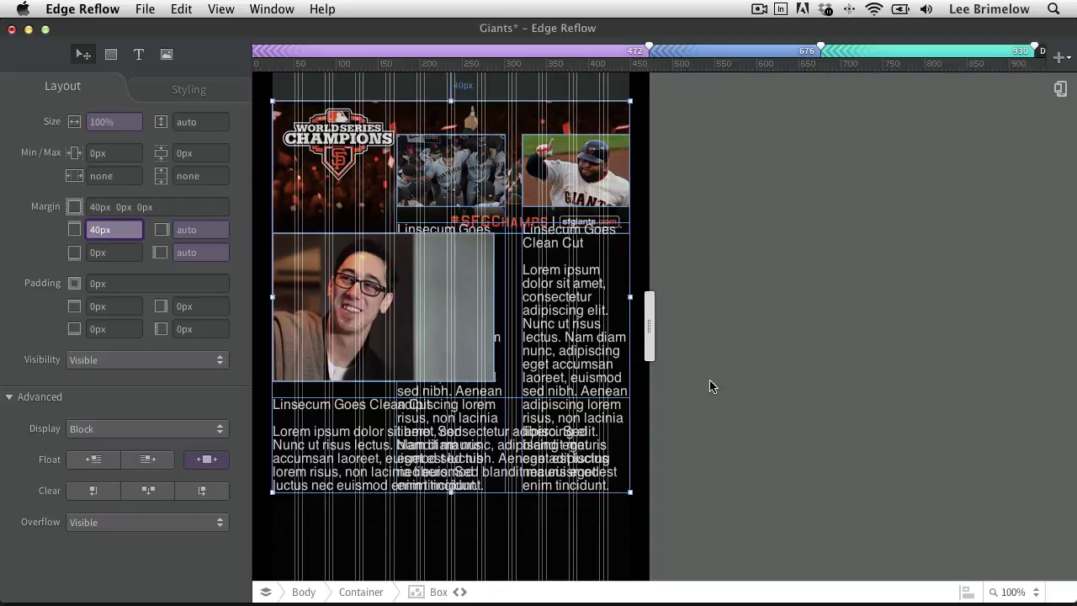
{"action": "left_click", "coordinate": [393, 289]}
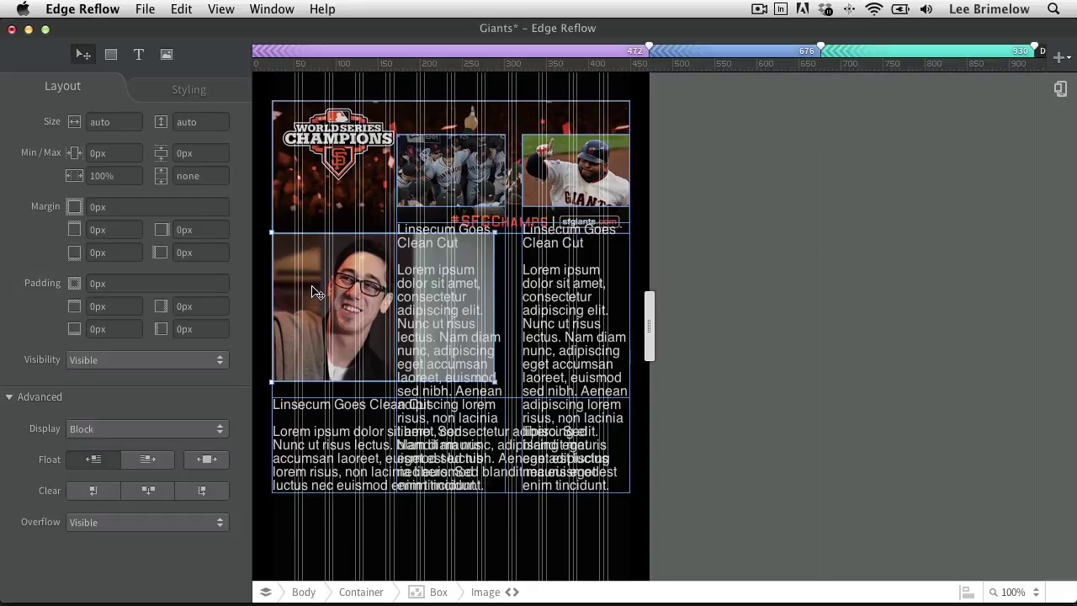
{"action": "left_click", "coordinate": [207, 459]}
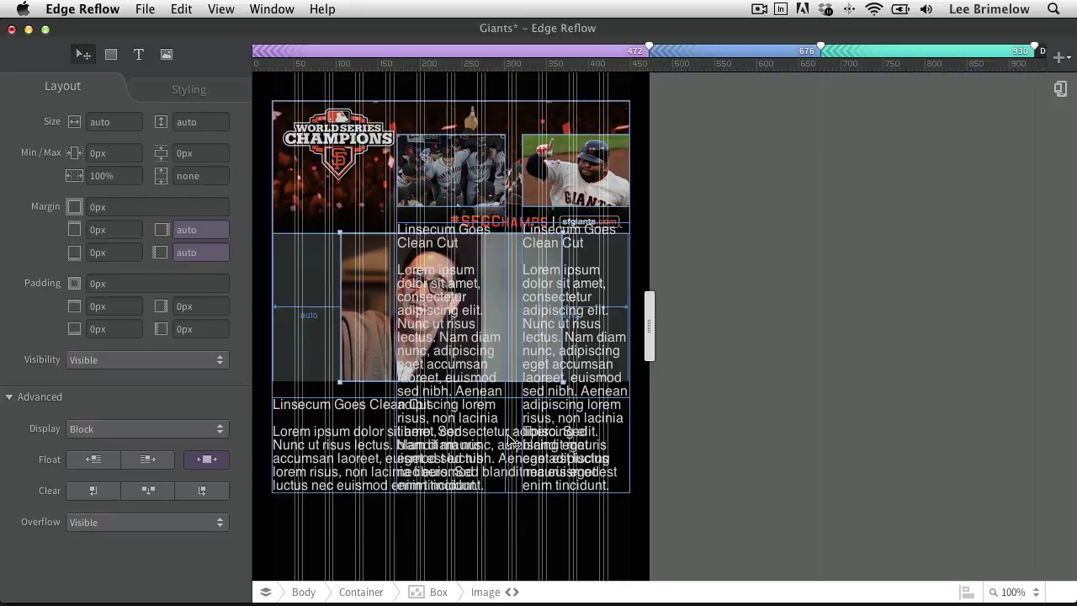
Center the second story column's box in the 472 breakpoint and set its top margin to 40px.
{"action": "left_click", "coordinate": [265, 591]}
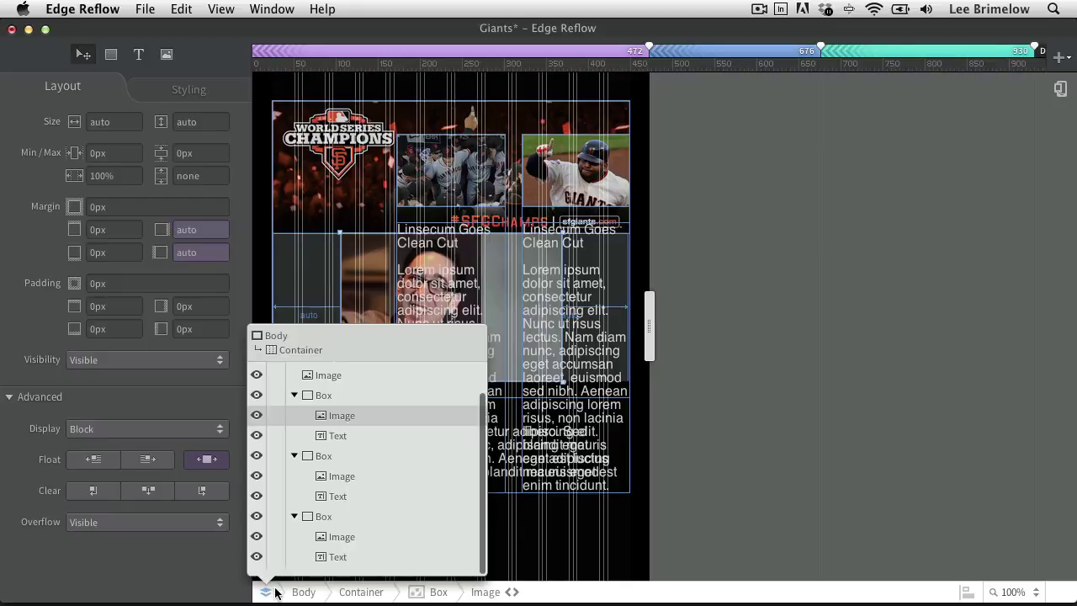
{"action": "left_click", "coordinate": [324, 456]}
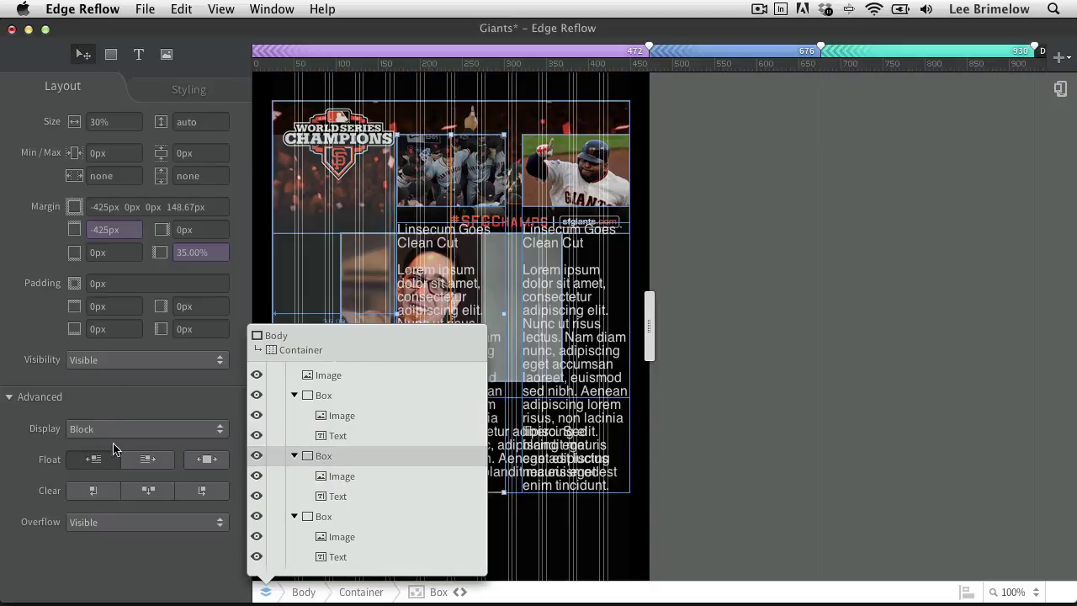
{"action": "left_click", "coordinate": [206, 461]}
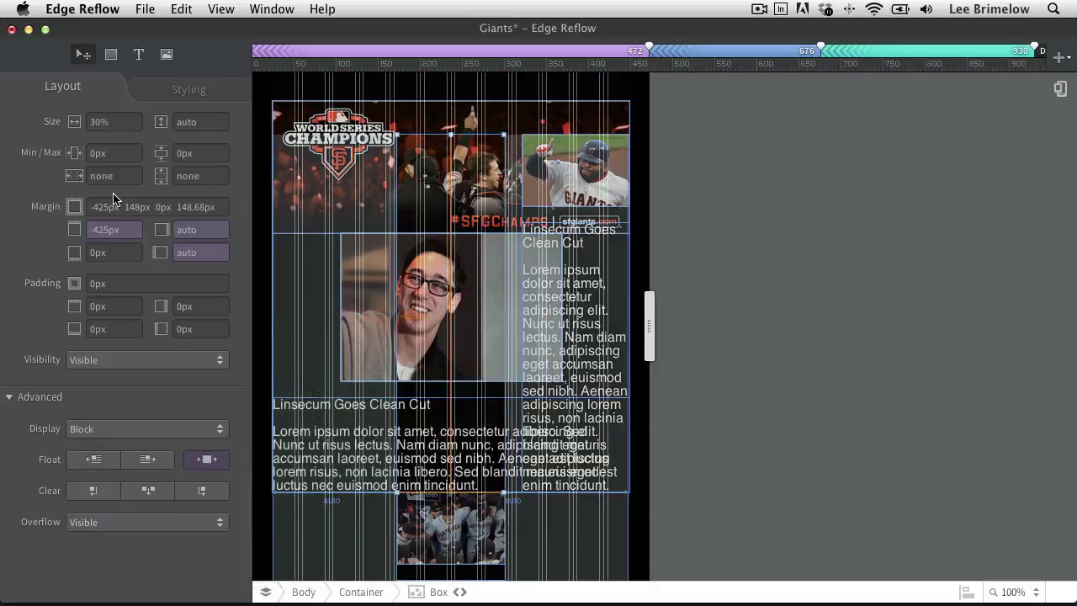
{"action": "left_click", "coordinate": [108, 227]}
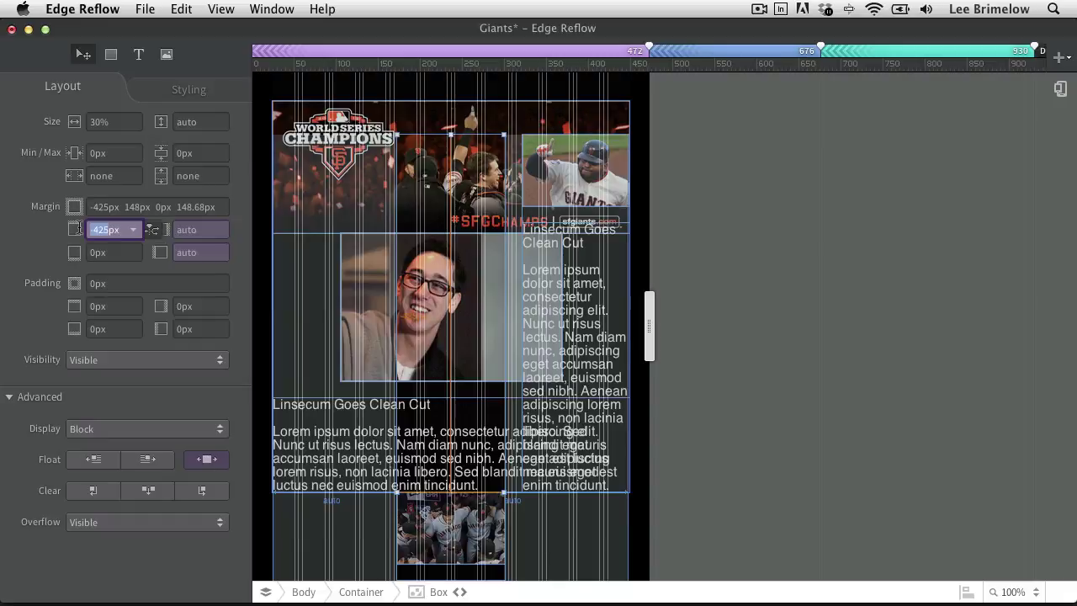
{"action": "type", "text": "4"}
{"action": "key", "text": "Escape"}
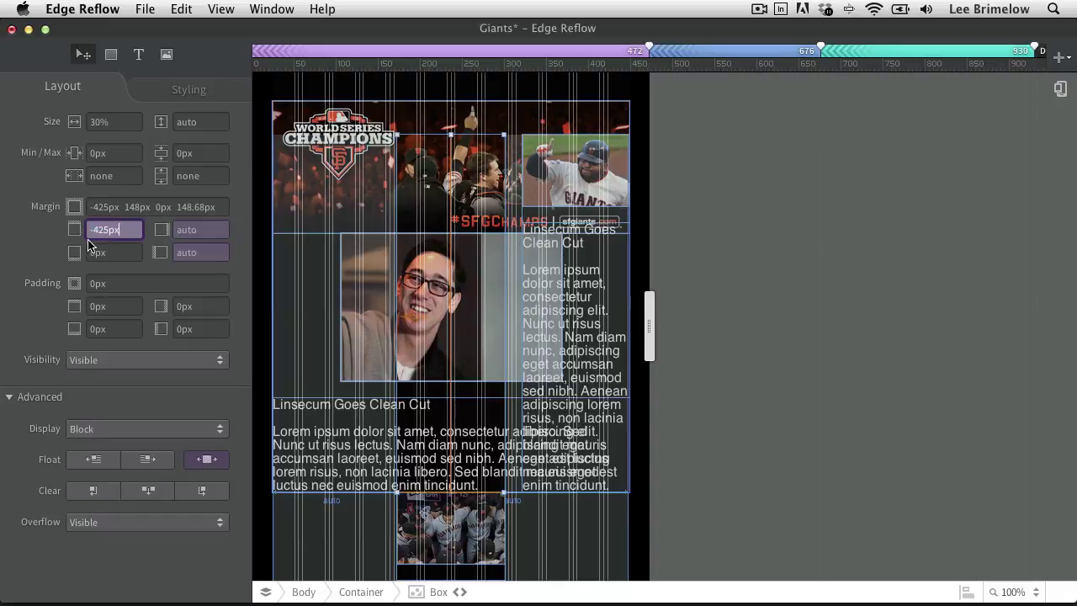
{"action": "left_click", "coordinate": [109, 228]}
{"action": "key", "text": "BackSpace"}
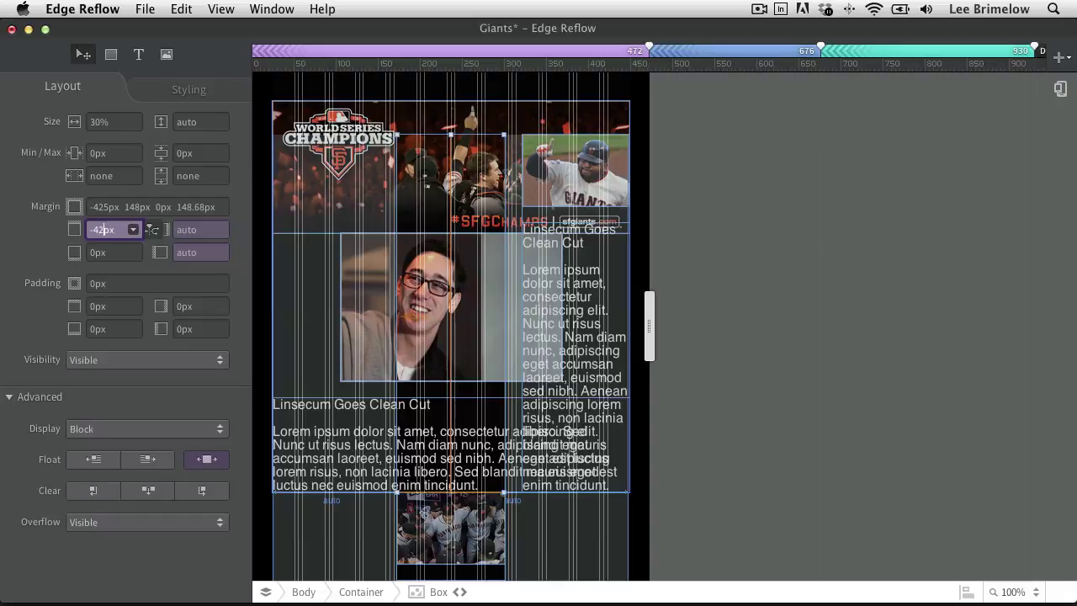
{"action": "type", "text": "0"}
{"action": "key", "text": "Return"}
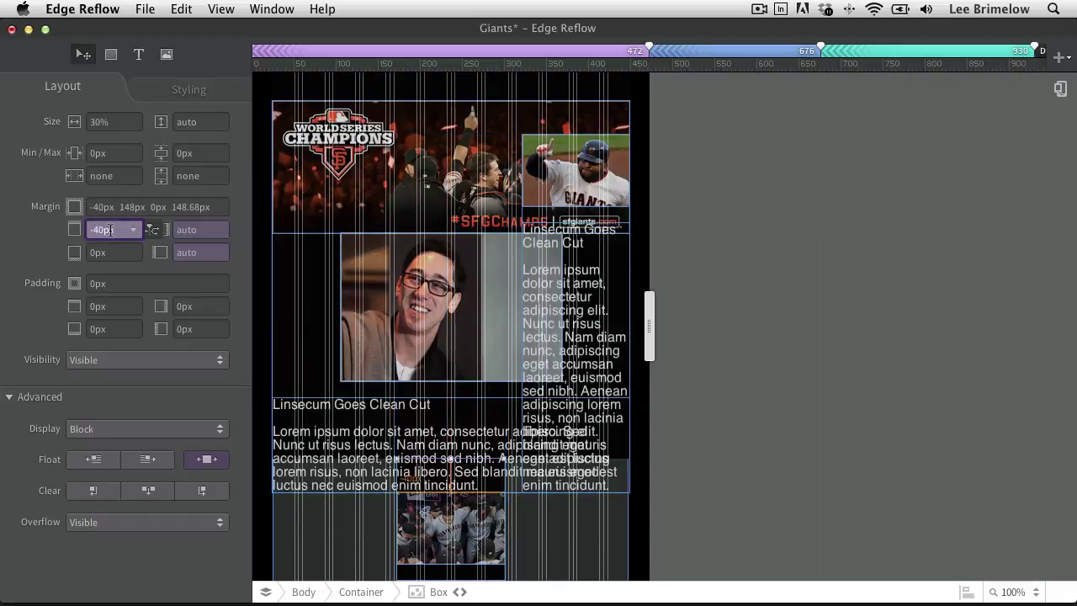
{"action": "type", "text": "40"}
{"action": "key", "text": "Return"}
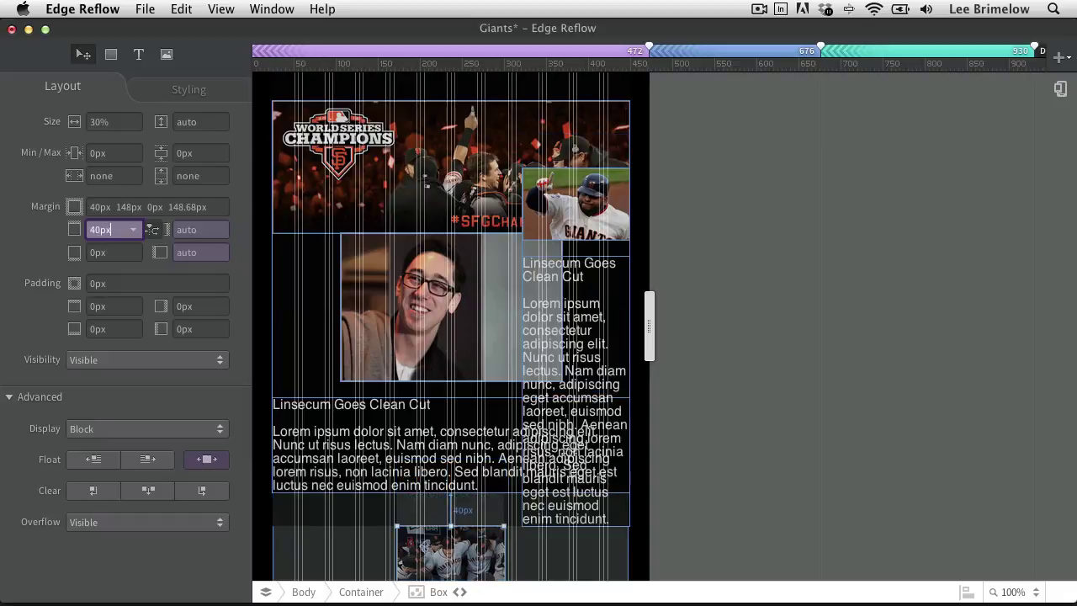
Set the second story box's width to 100%.
{"action": "left_click", "coordinate": [109, 122]}
{"action": "type", "text": "10"}
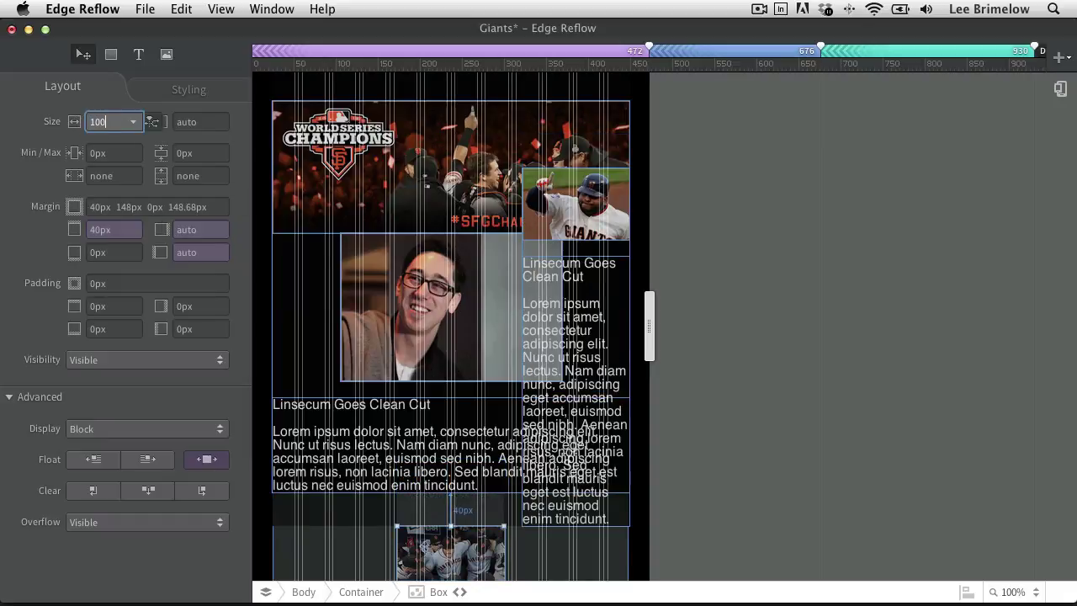
{"action": "key", "text": "Return"}
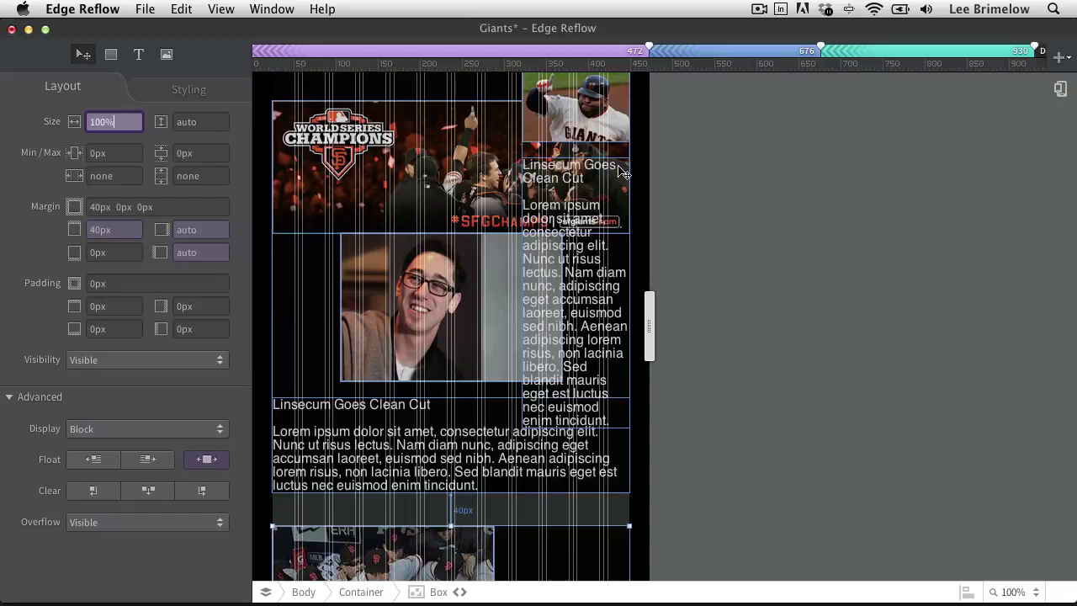
Center the third story column's box and set its top margin to 40px.
{"action": "left_click", "coordinate": [272, 595]}
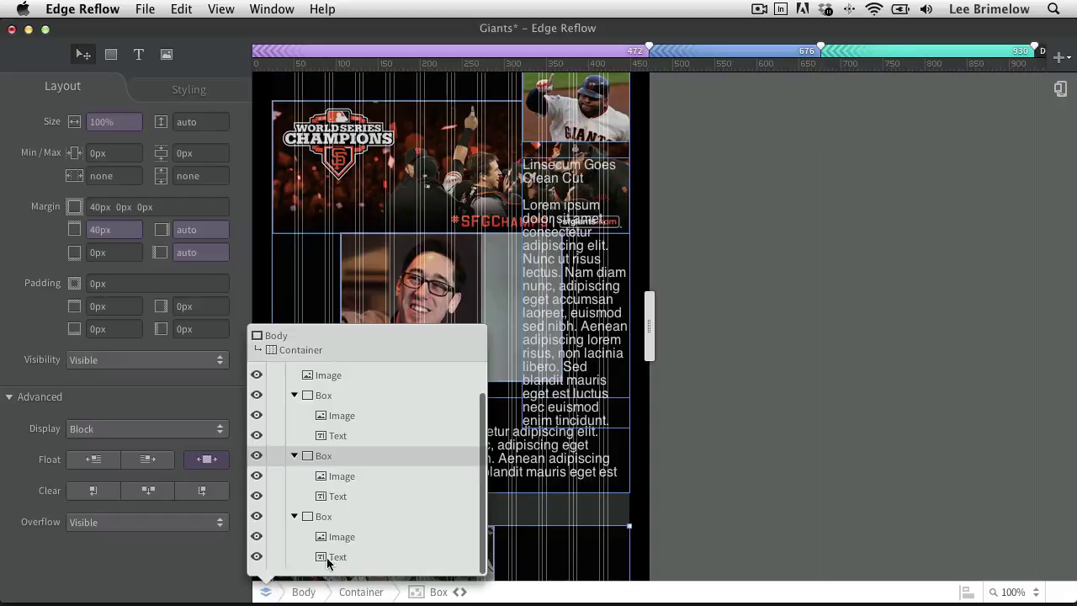
{"action": "left_click", "coordinate": [353, 516]}
{"action": "left_click", "coordinate": [207, 459]}
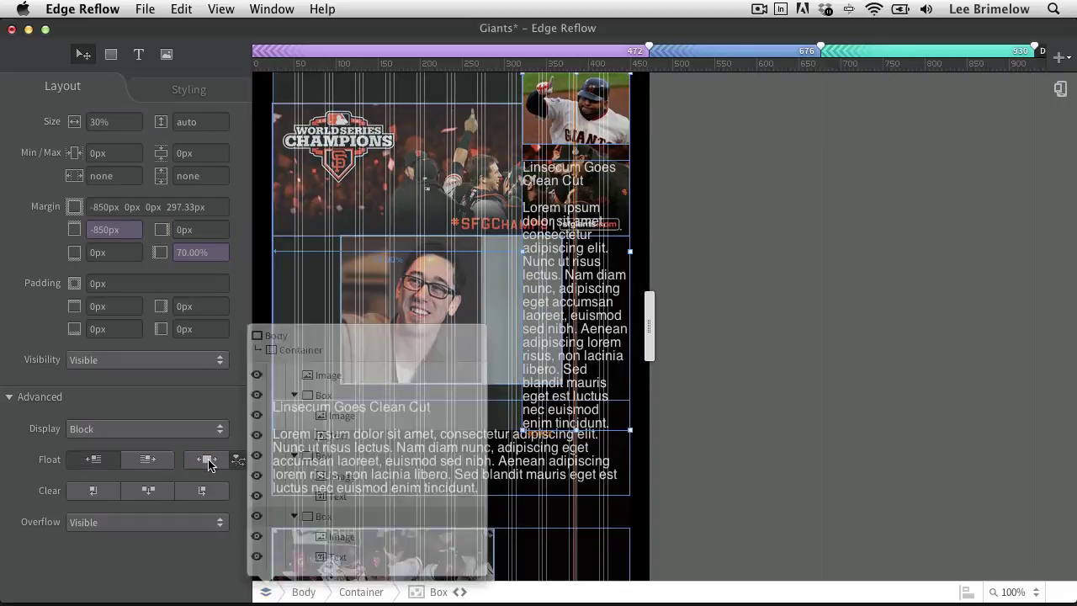
{"action": "left_click", "coordinate": [109, 227]}
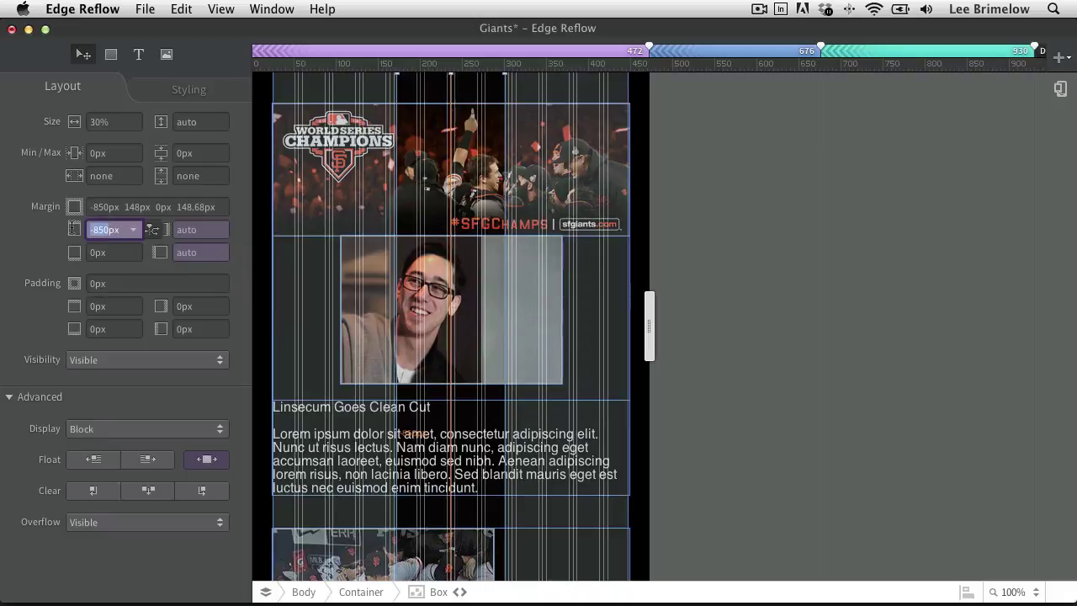
{"action": "type", "text": "40"}
{"action": "key", "text": "Return"}
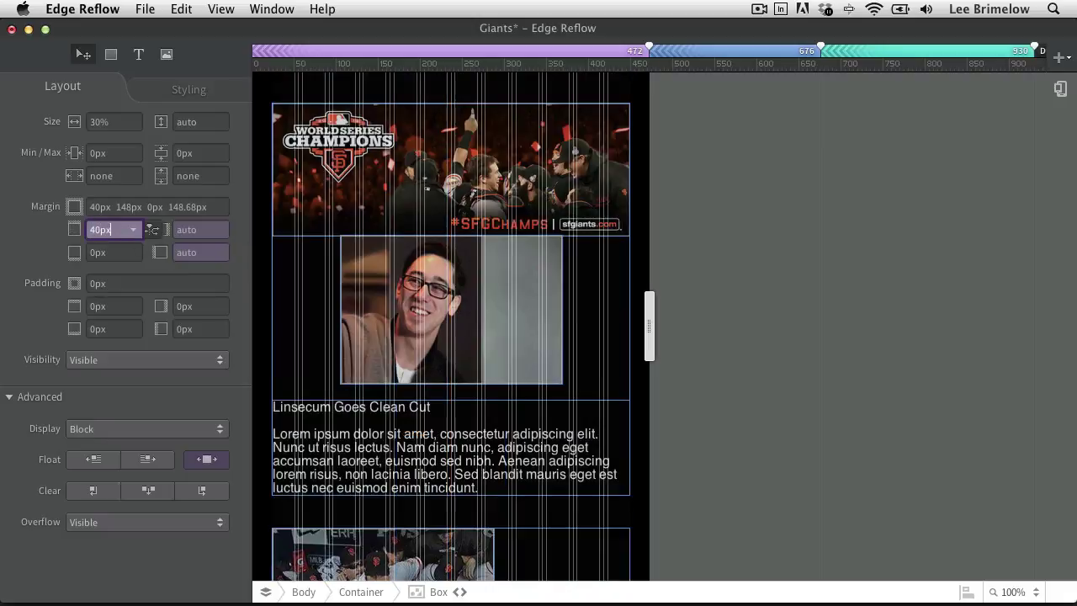
Set the third story box's width to 100% and deselect it.
{"action": "left_click", "coordinate": [112, 122]}
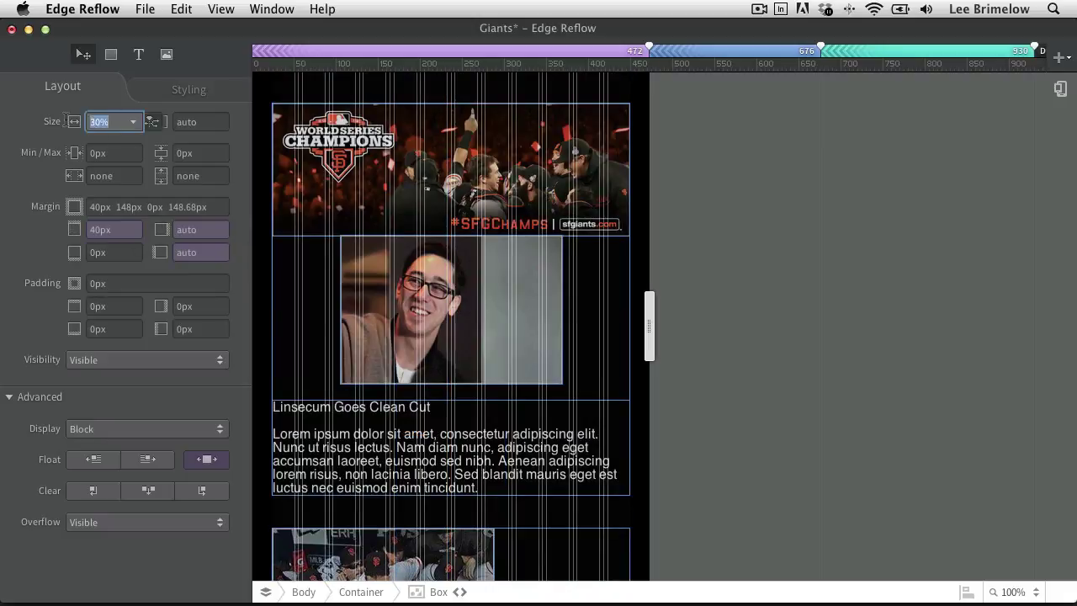
{"action": "type", "text": "100%"}
{"action": "key", "text": "Return"}
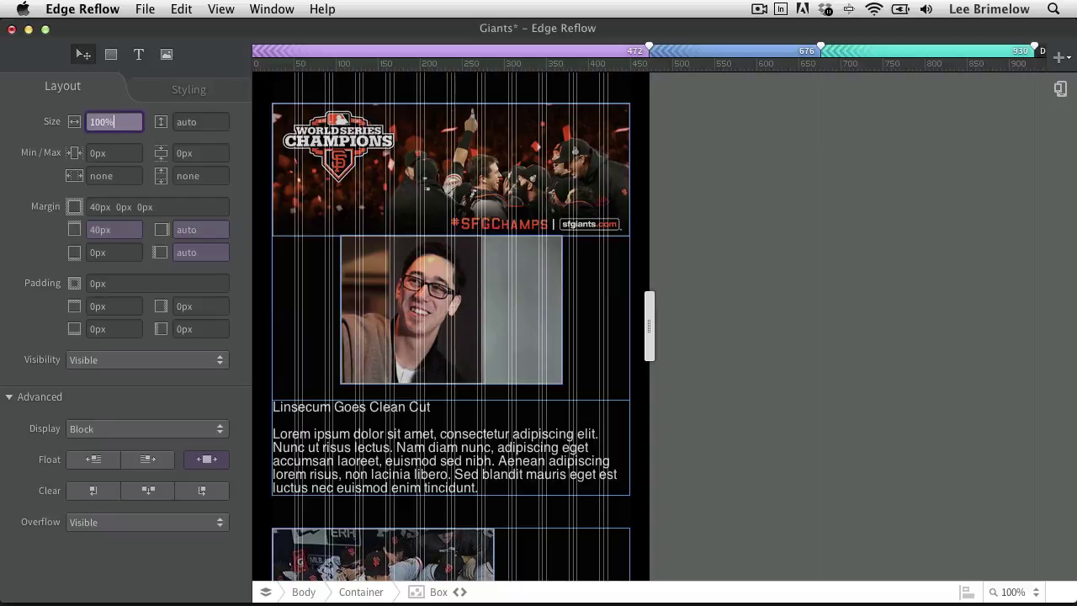
{"action": "left_click", "coordinate": [803, 427]}
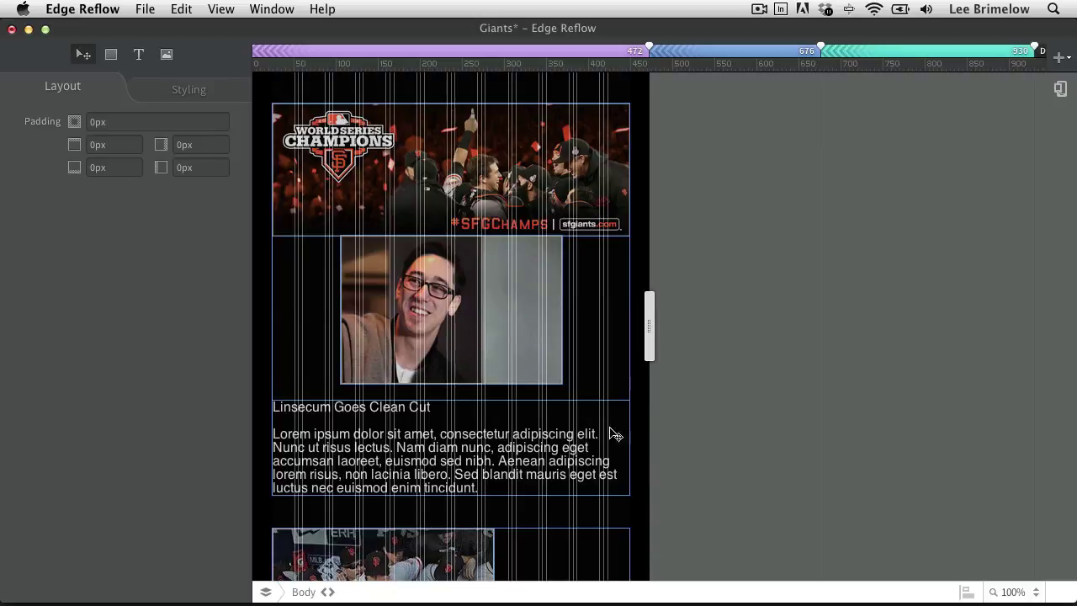
Narrow the page preview to about 375 px and check the stacked story boxes.
{"action": "left_click_drag", "start_coordinate": [633, 326], "coordinate": [539, 326]}
{"action": "scroll", "coordinate": [519, 392], "scroll_direction": "down", "scroll_amount": 3}
{"action": "scroll", "coordinate": [519, 391], "scroll_direction": "down", "scroll_amount": 5}
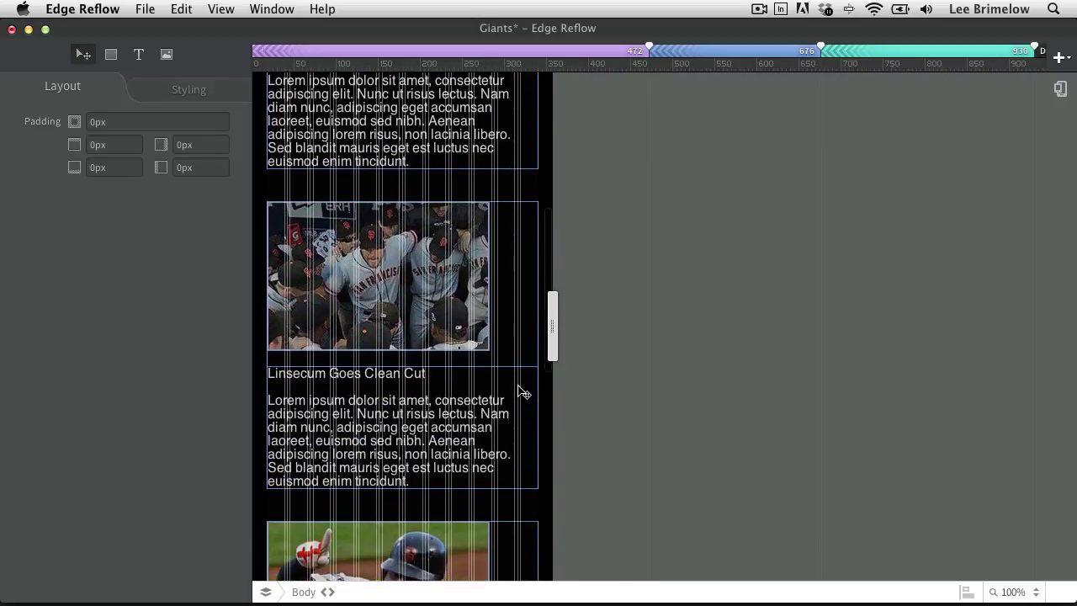
{"action": "mouse_move", "coordinate": [557, 323]}
{"action": "left_mouse_down"}
{"action": "mouse_move", "coordinate": [503, 326]}
{"action": "mouse_move", "coordinate": [575, 334]}
{"action": "left_mouse_up"}
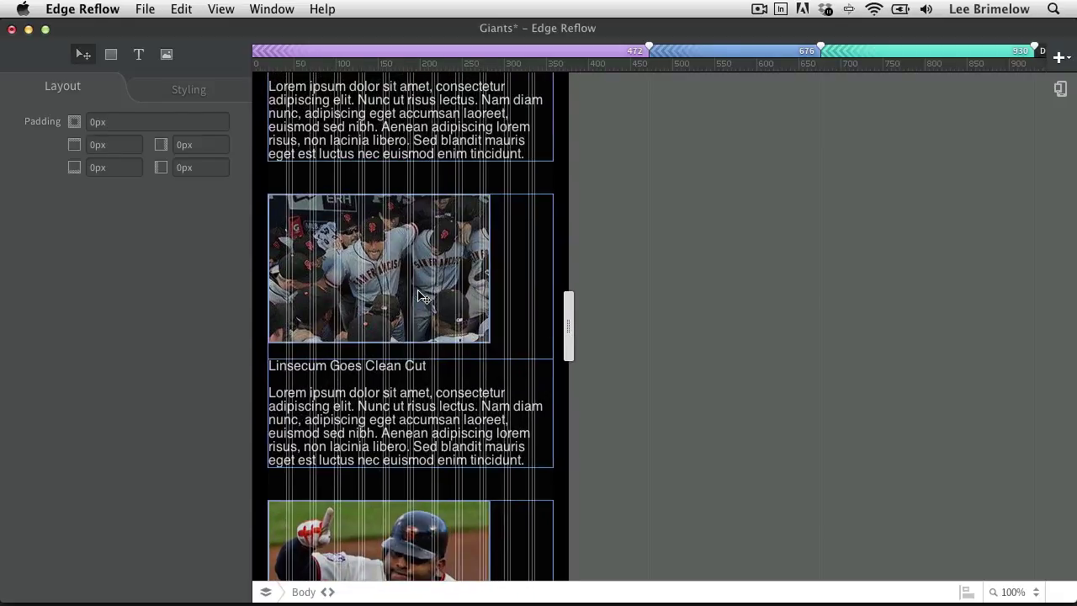
Center the photos inside the second and third story boxes.
{"action": "left_click", "coordinate": [423, 296]}
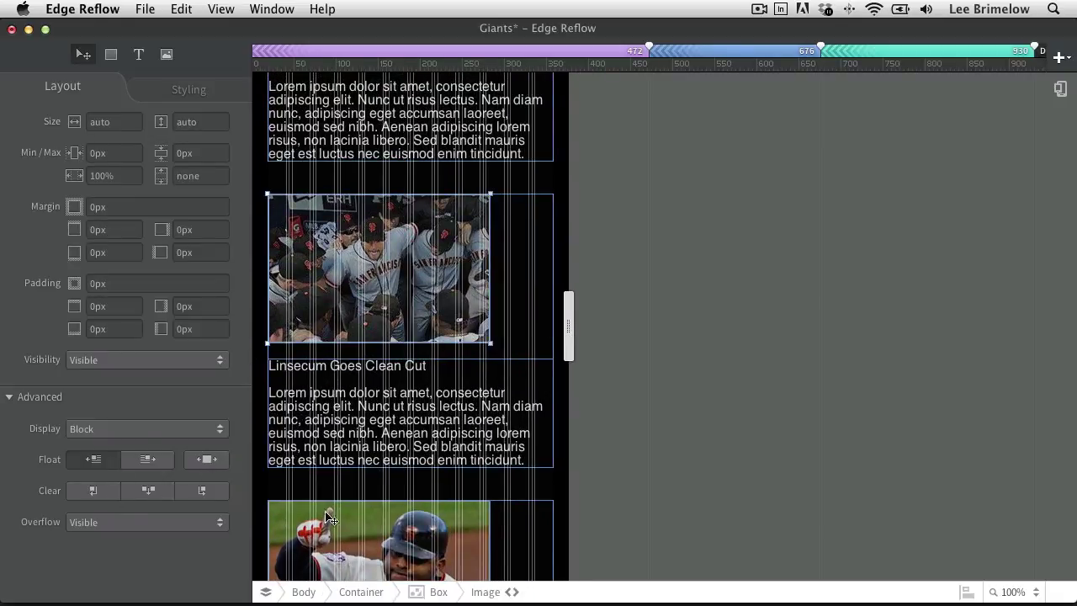
{"action": "left_click", "coordinate": [206, 458]}
{"action": "left_click", "coordinate": [358, 541]}
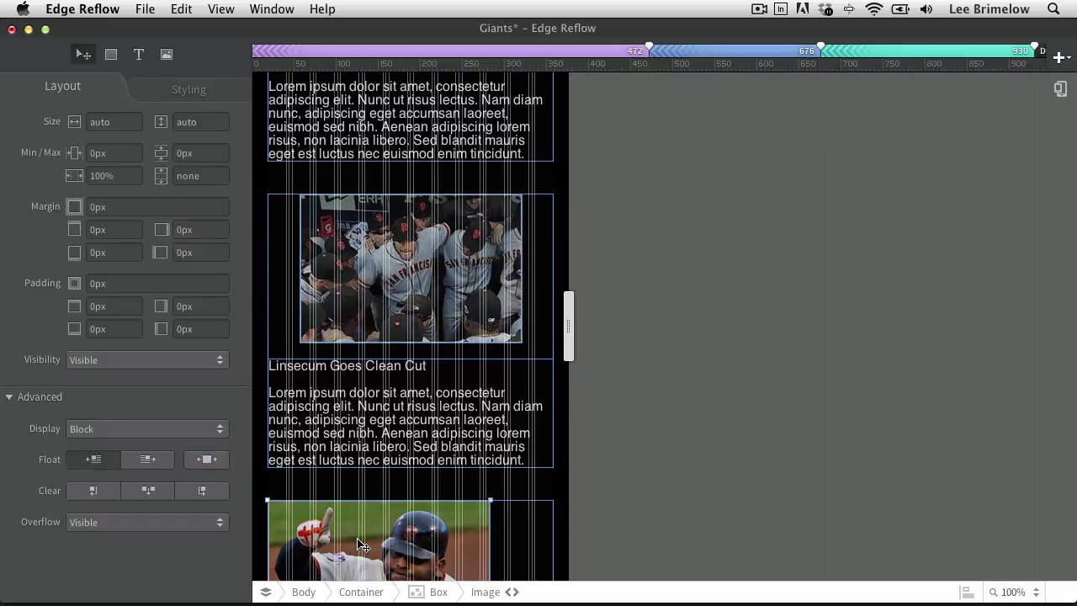
{"action": "left_click", "coordinate": [206, 458]}
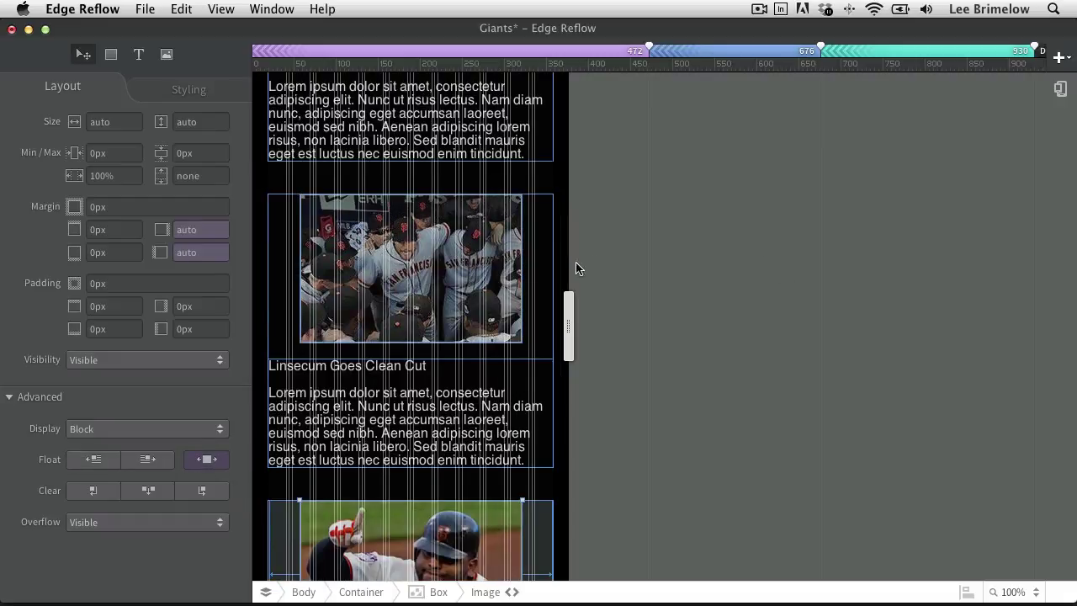
Check the first story box's CSS rules and set it to clear both sides in the 472 breakpoint.
{"action": "scroll", "coordinate": [505, 278], "scroll_direction": "up", "scroll_amount": 10}
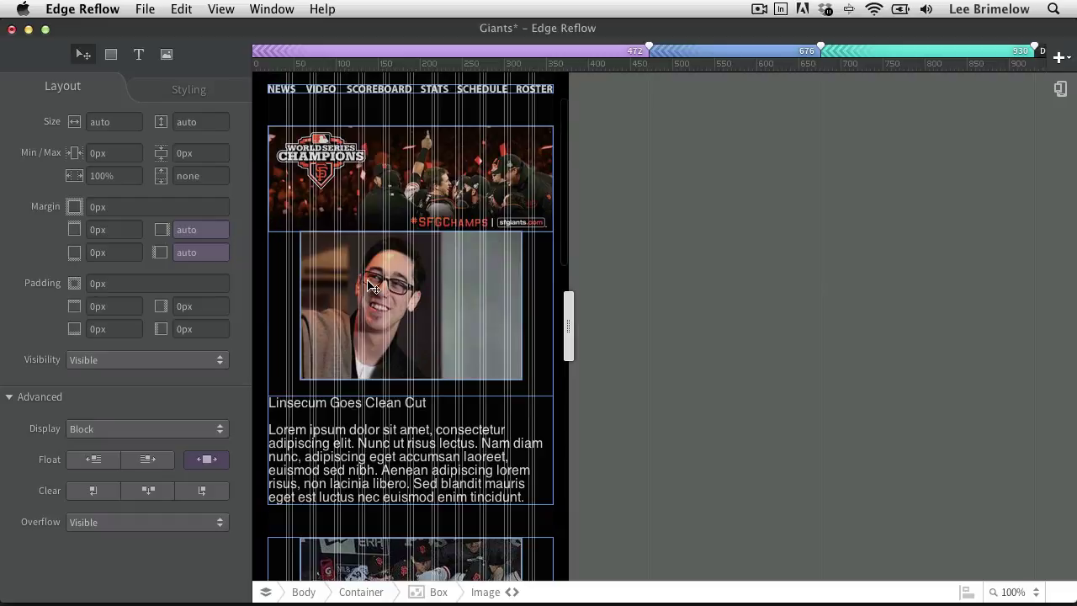
{"action": "left_click", "coordinate": [326, 391]}
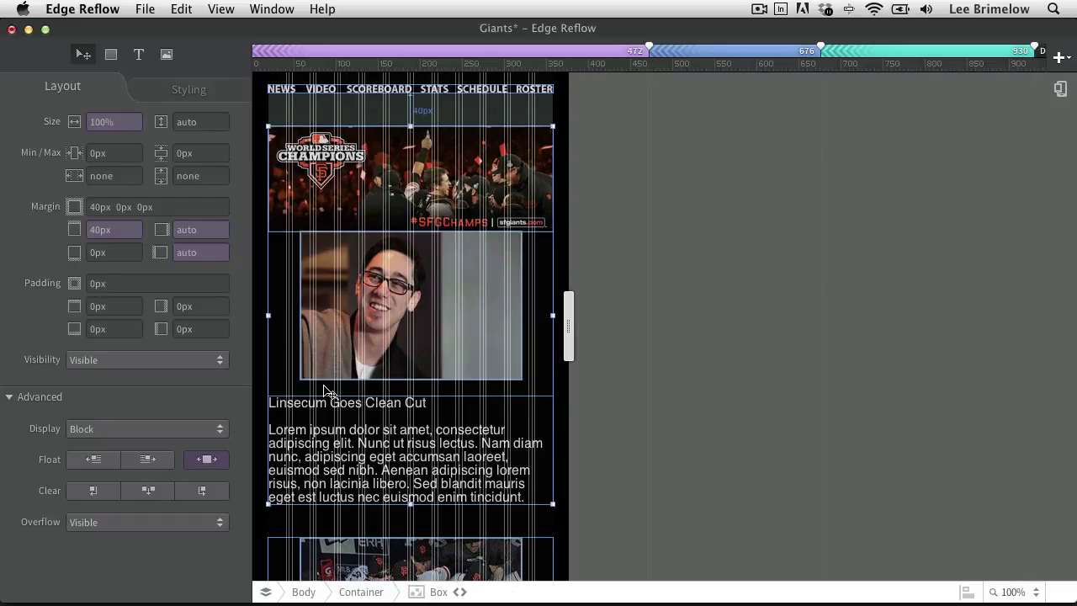
{"action": "left_click", "coordinate": [460, 592]}
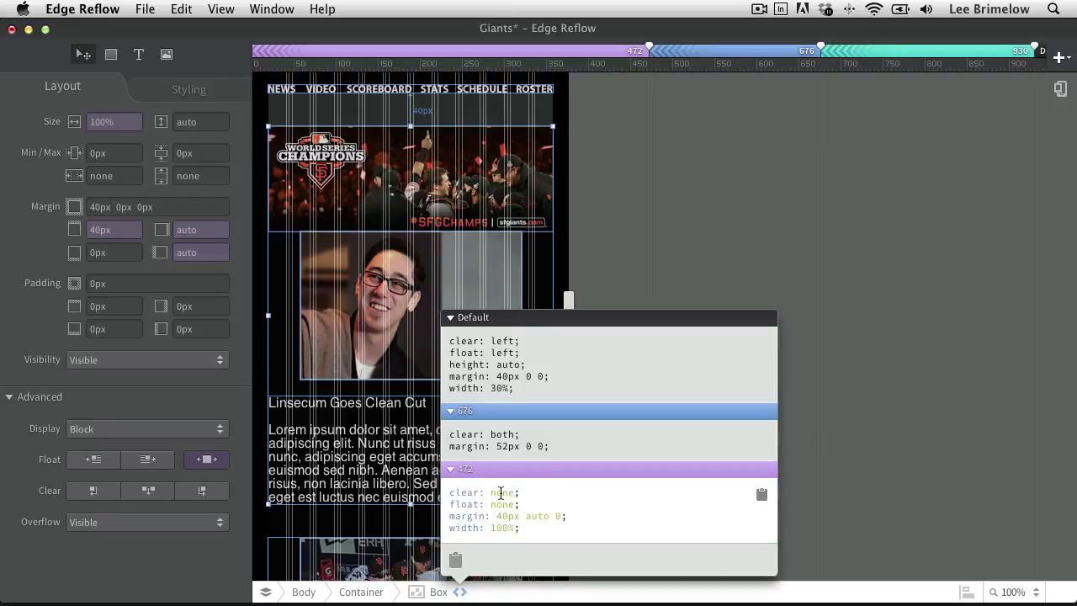
{"action": "left_click", "coordinate": [149, 493]}
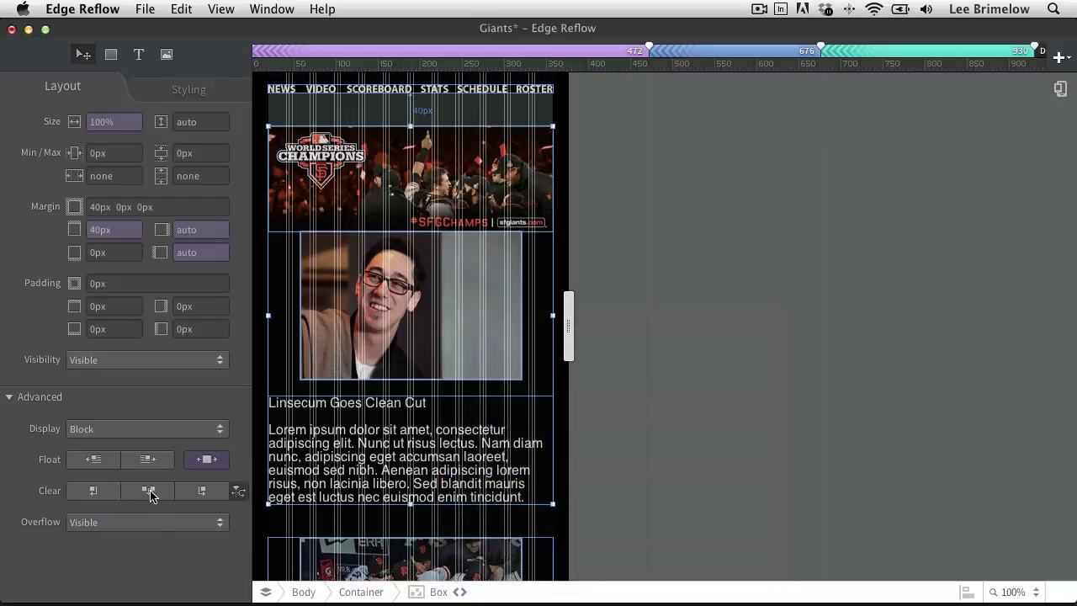
Compare the CSS rules of the first story box and the banner image across the breakpoints, focusing on their margins.
{"action": "left_click", "coordinate": [106, 229]}
{"action": "mouse_move", "coordinate": [450, 604]}
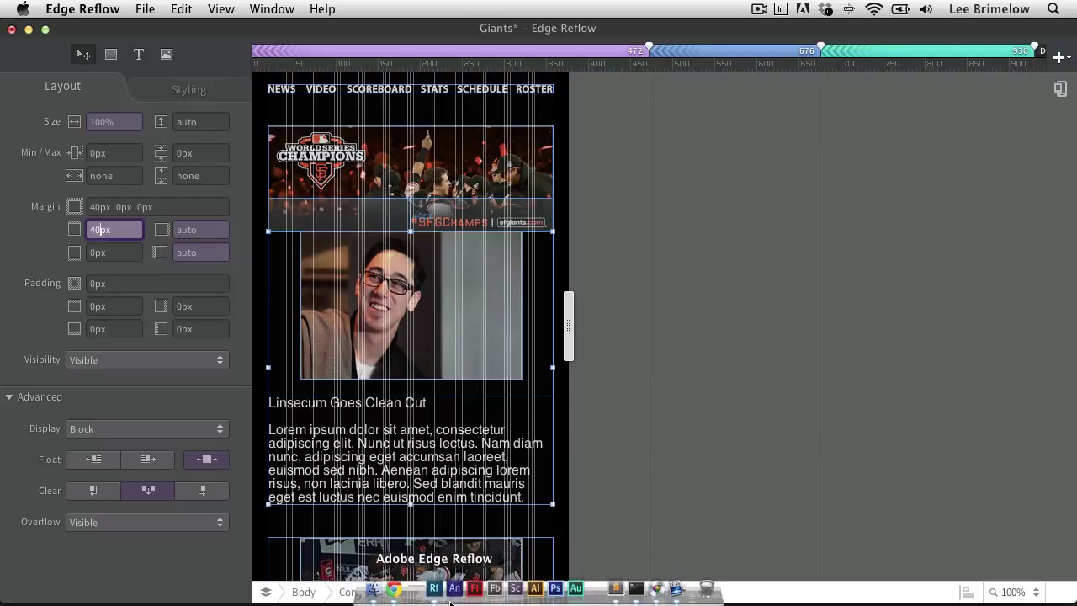
{"action": "left_click", "coordinate": [461, 595]}
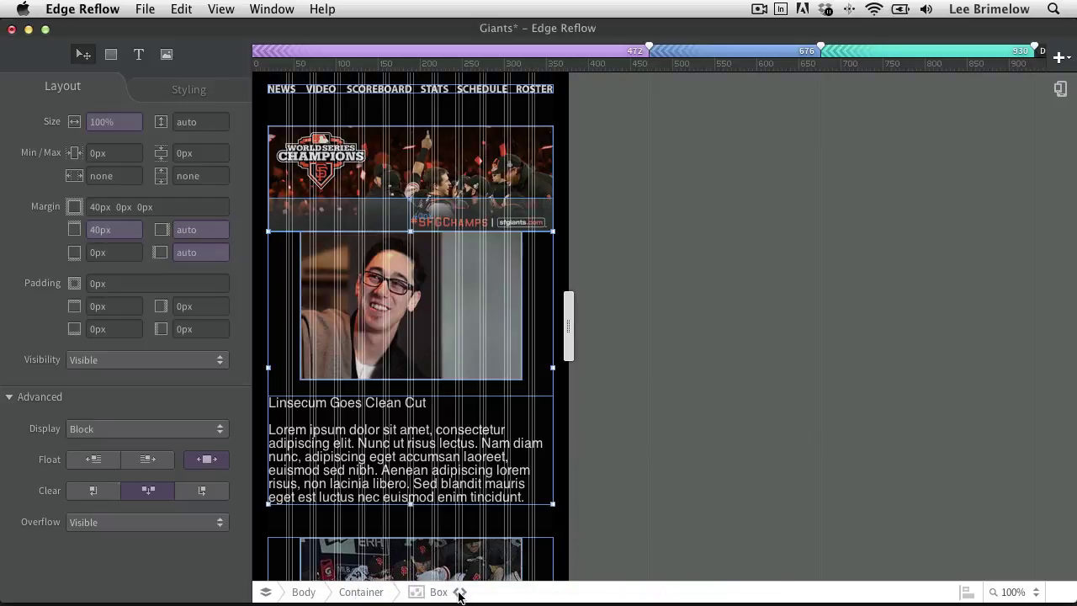
{"action": "left_click", "coordinate": [460, 594]}
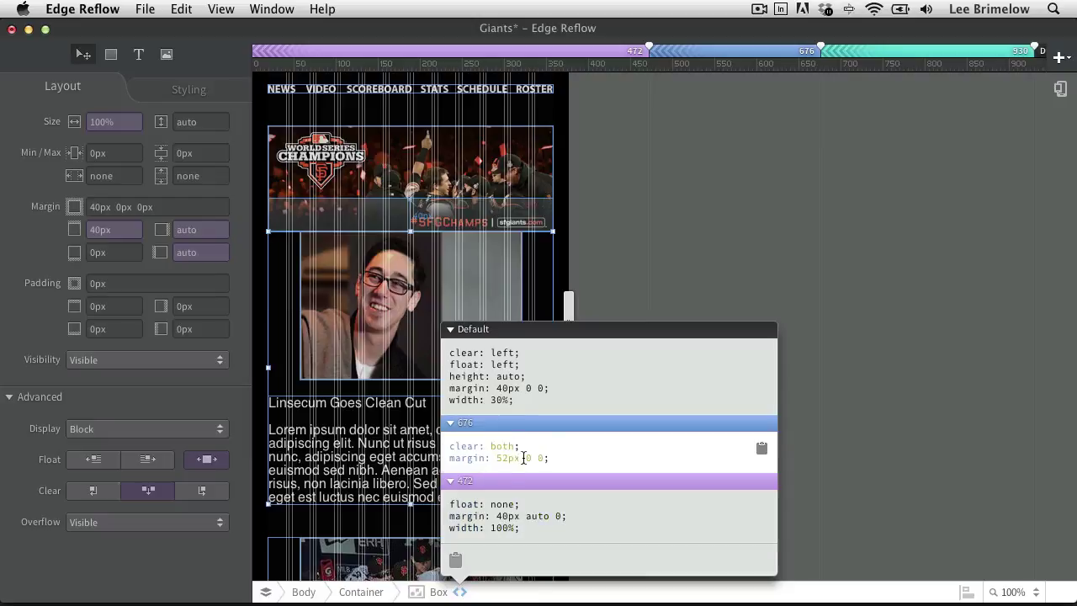
{"action": "left_click", "coordinate": [703, 244]}
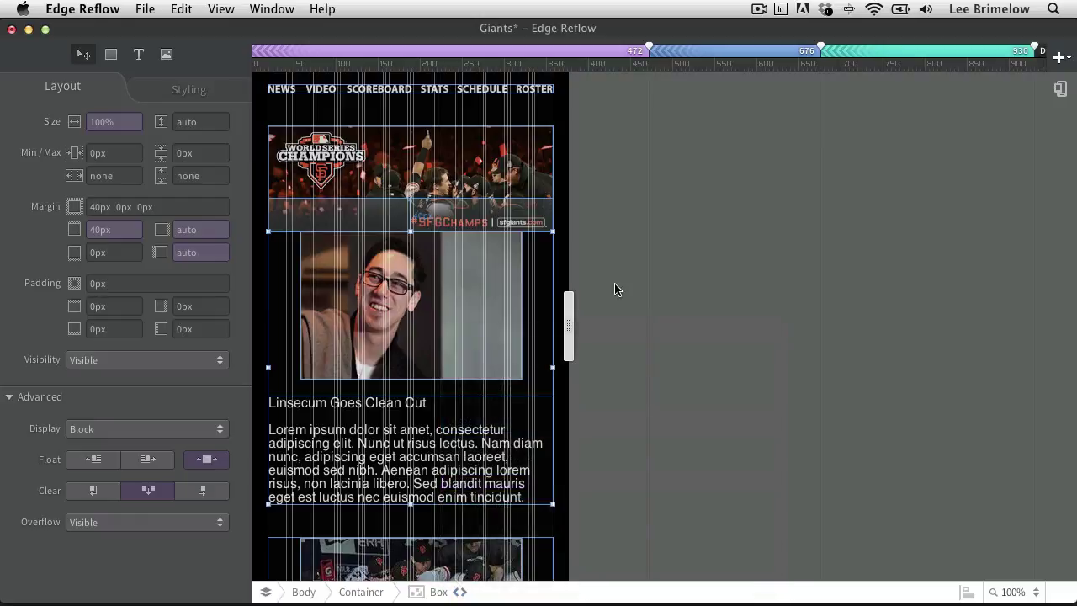
{"action": "left_click", "coordinate": [459, 172]}
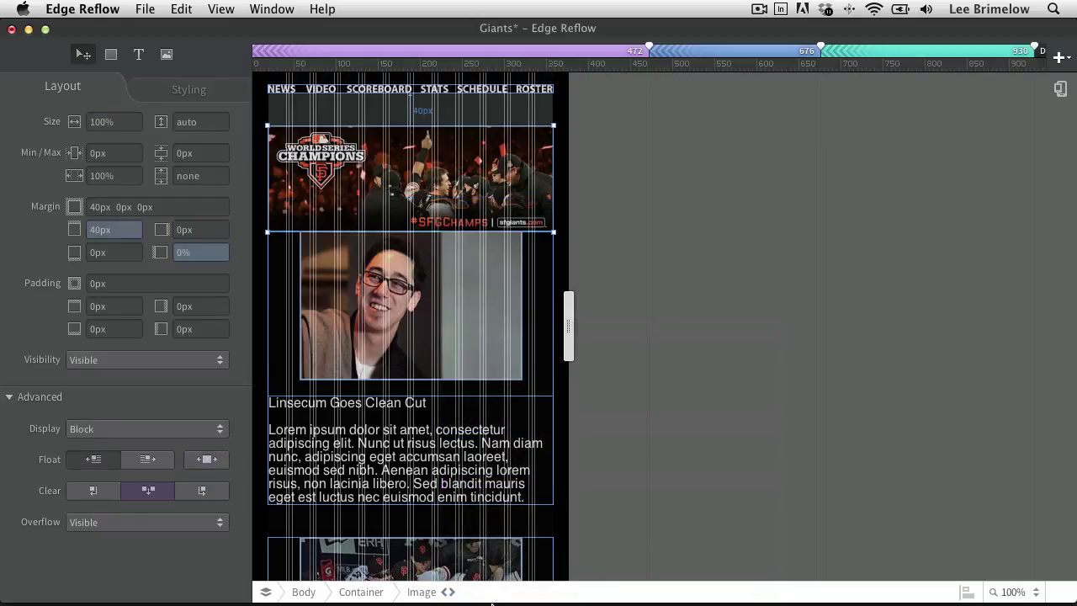
{"action": "left_click", "coordinate": [448, 593]}
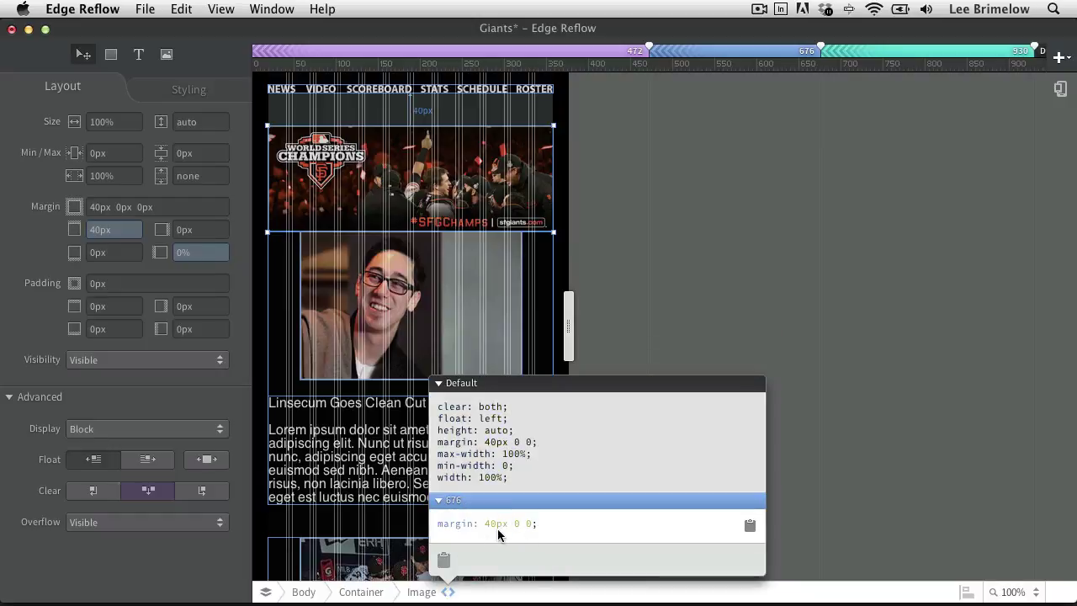
{"action": "left_click", "coordinate": [536, 287]}
{"action": "left_click", "coordinate": [334, 394]}
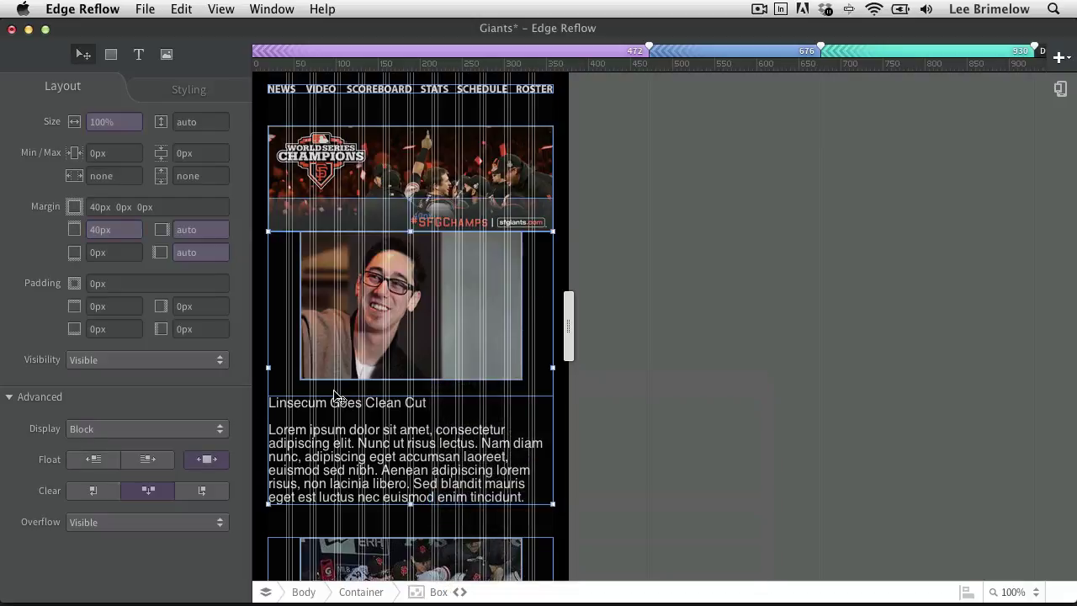
{"action": "left_click", "coordinate": [460, 593]}
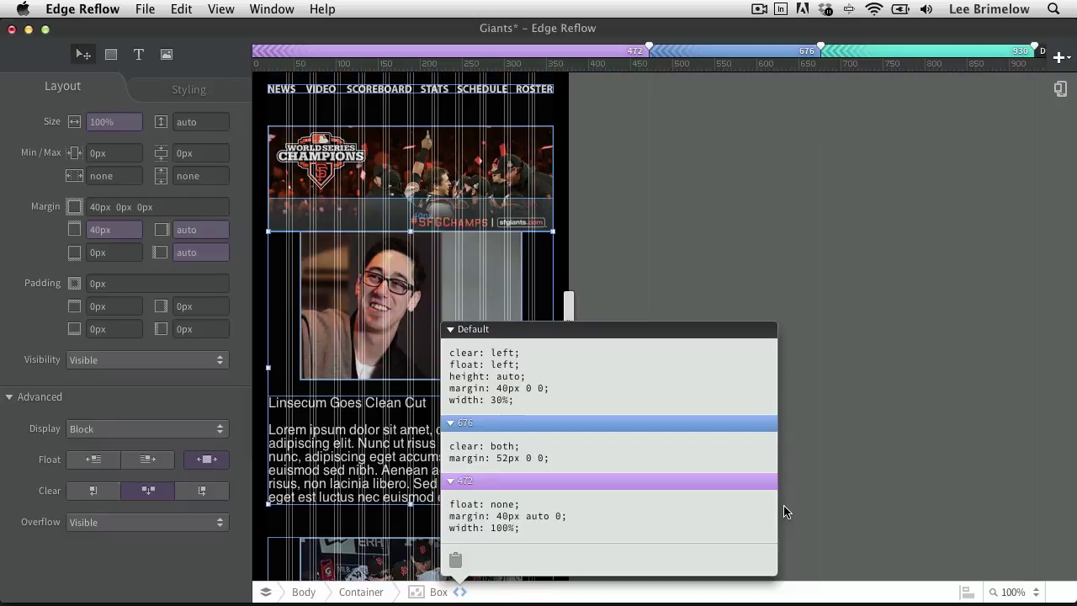
{"action": "left_click", "coordinate": [849, 507]}
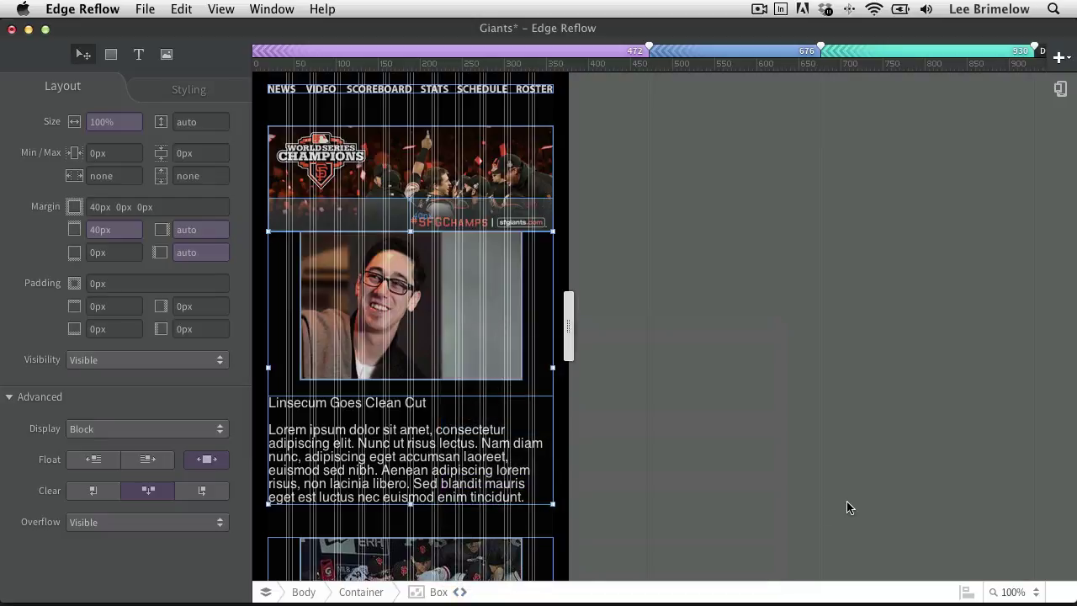
Save the page, preview it in Chrome and narrow the browser window to about 400 px.
{"action": "key", "text": "super+s"}
{"action": "left_click", "coordinate": [220, 8]}
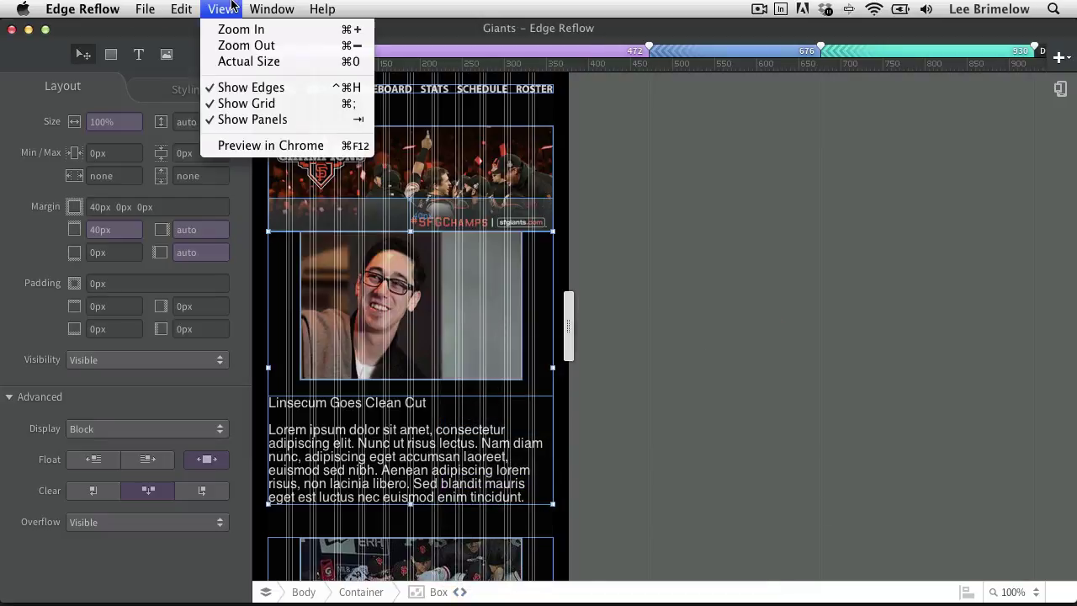
{"action": "left_click", "coordinate": [274, 145]}
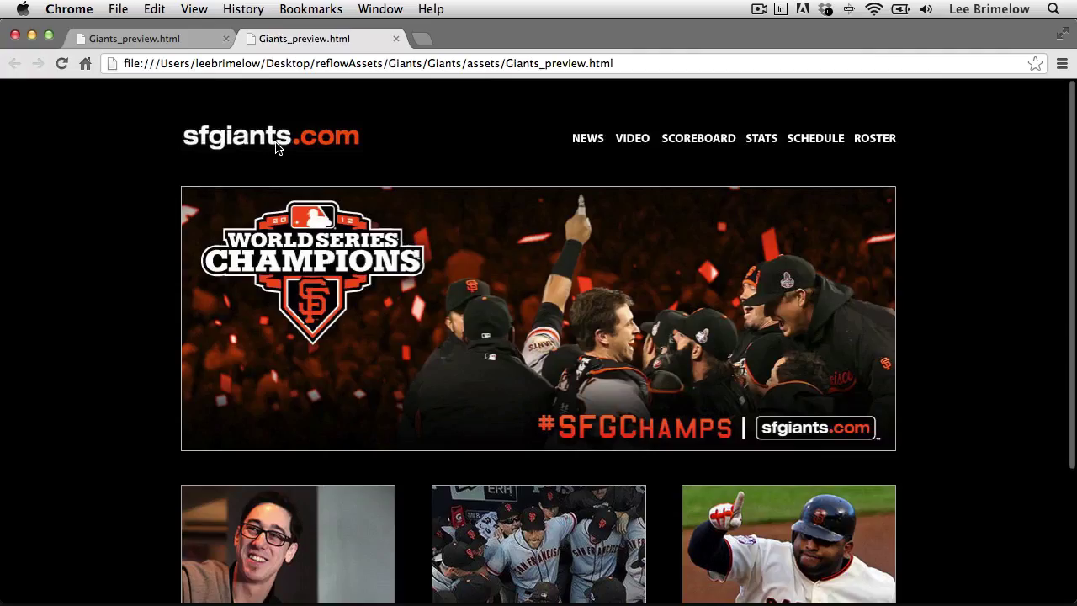
{"action": "left_click_drag", "start_coordinate": [1074, 236], "coordinate": [298, 223]}
Inspect the first story box and banner image in the preview, comparing their margin, float and clear rules.
{"action": "right_click", "coordinate": [298, 350]}
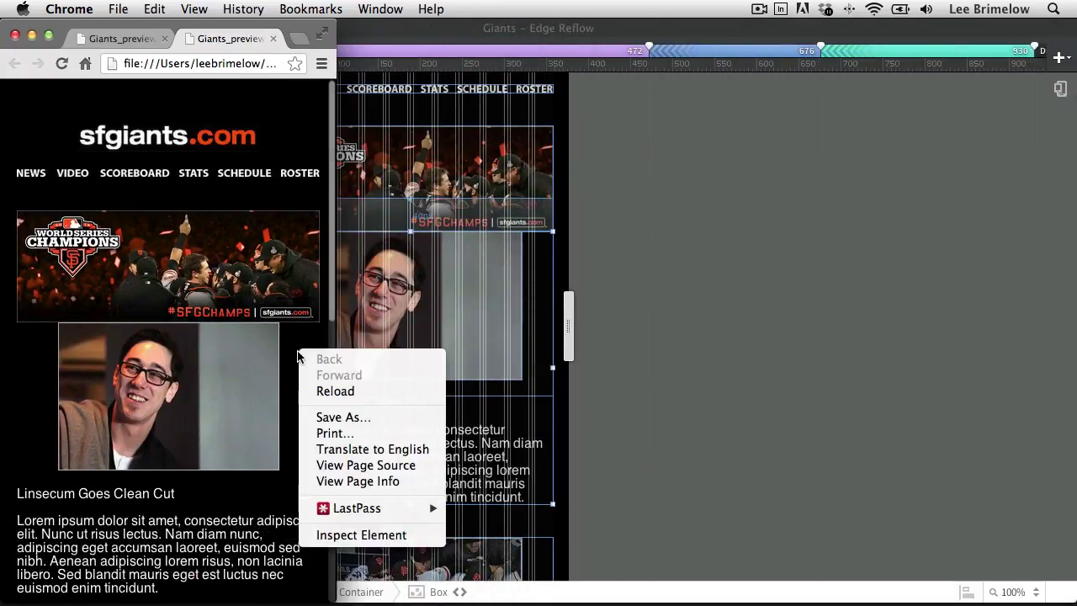
{"action": "left_click", "coordinate": [342, 534]}
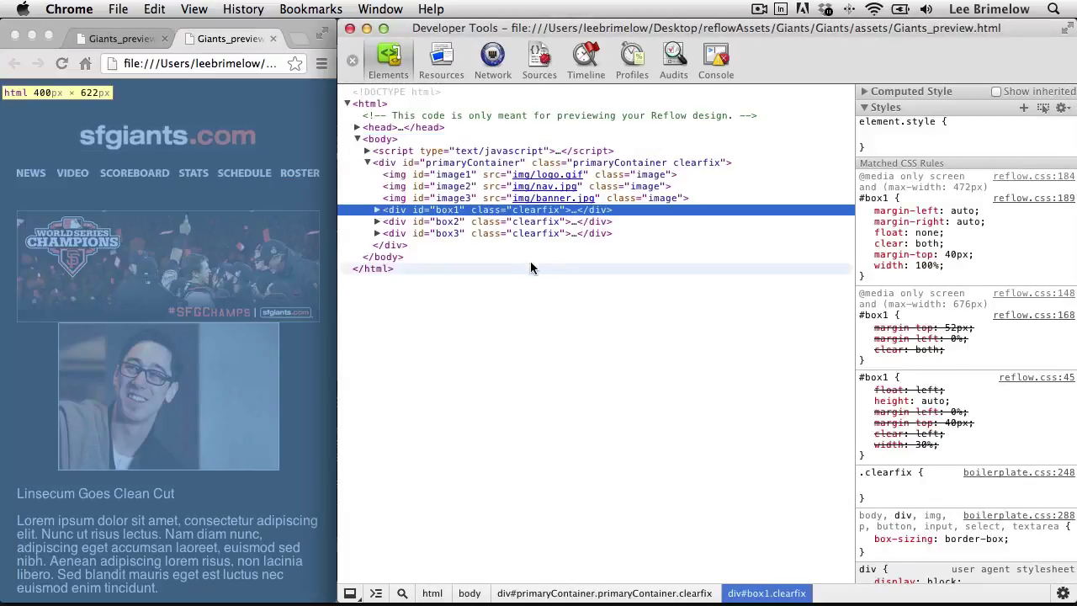
{"action": "left_click", "coordinate": [443, 200]}
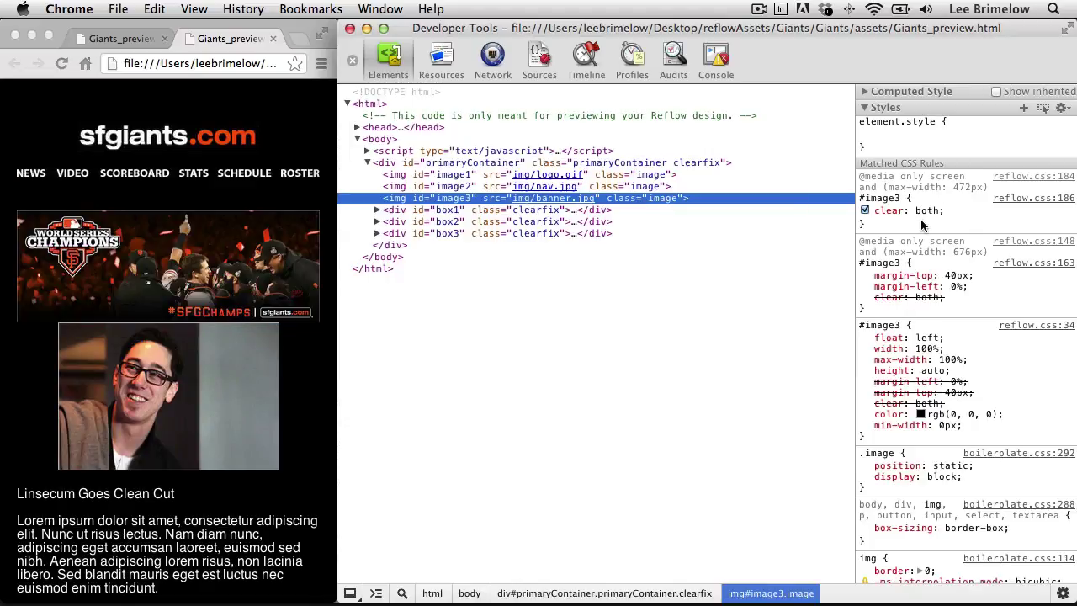
{"action": "left_click", "coordinate": [511, 211]}
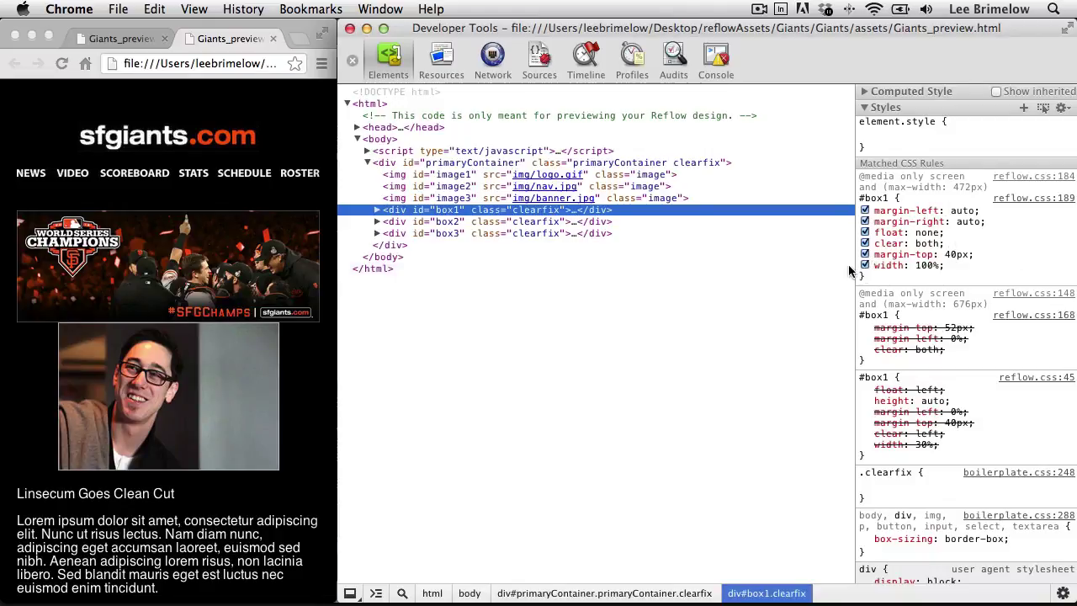
{"action": "left_click", "coordinate": [498, 199]}
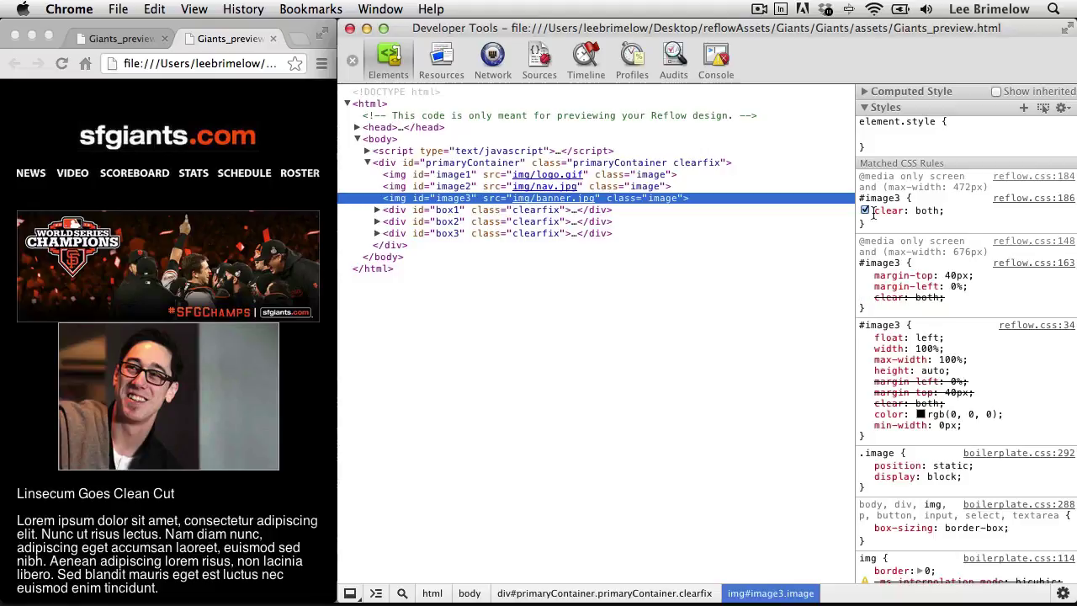
{"action": "left_click", "coordinate": [866, 298]}
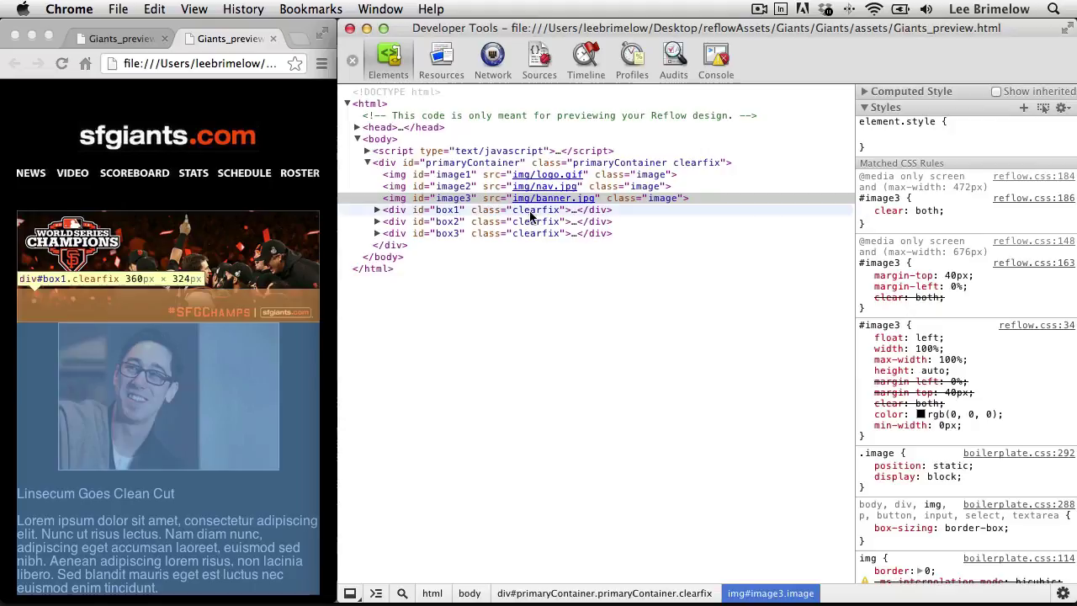
{"action": "left_click", "coordinate": [468, 214]}
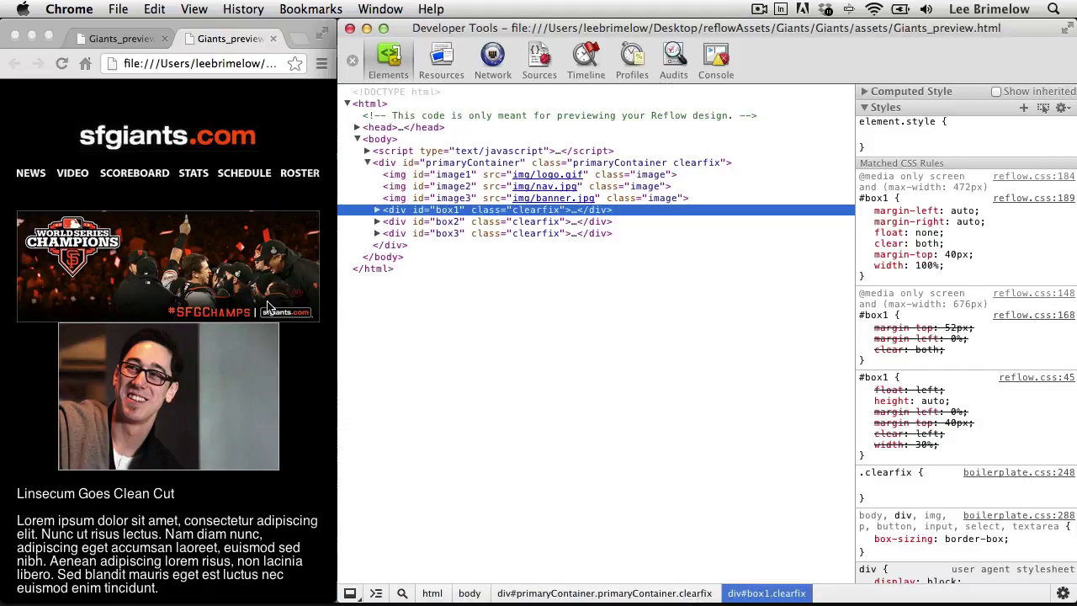
Return to Edge Reflow and set the banner image's bottom margin to 40 px in the 472 breakpoint.
{"action": "key", "text": "super+Tab"}
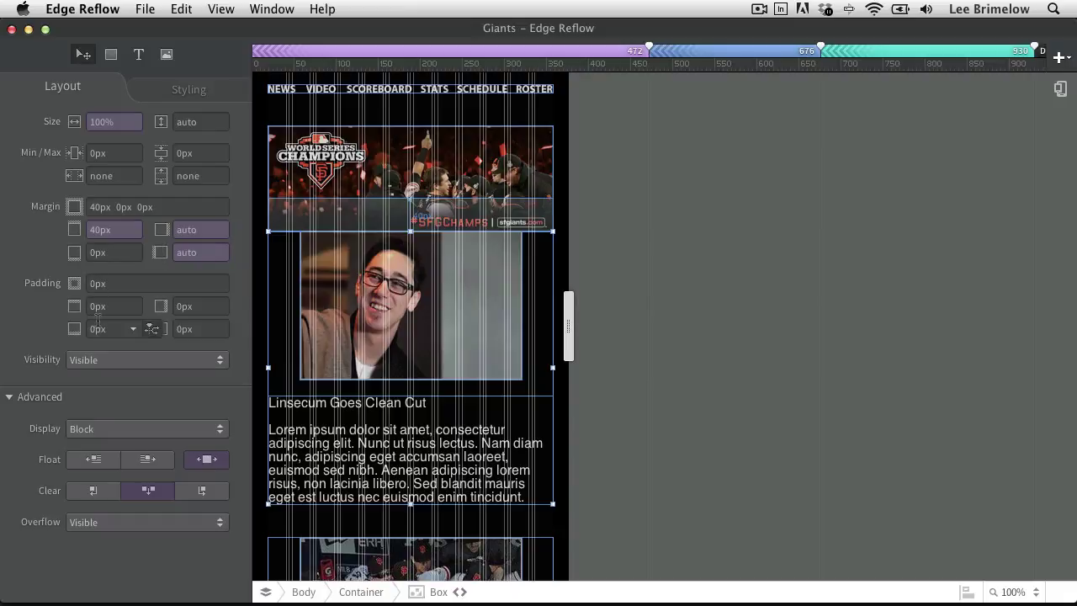
{"action": "left_click", "coordinate": [91, 252]}
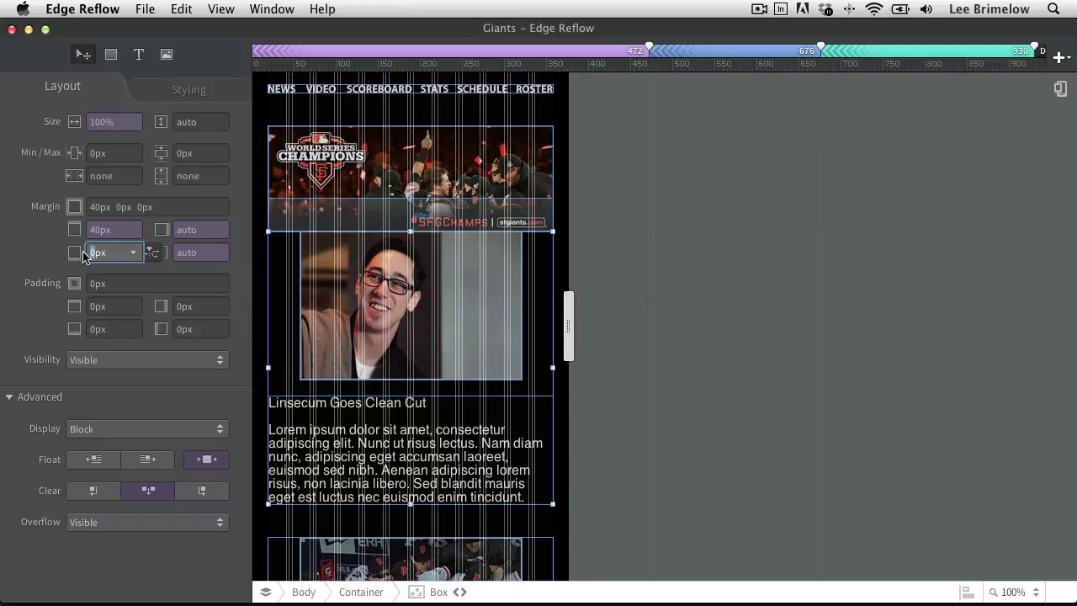
{"action": "left_click", "coordinate": [310, 157]}
{"action": "left_click", "coordinate": [94, 253]}
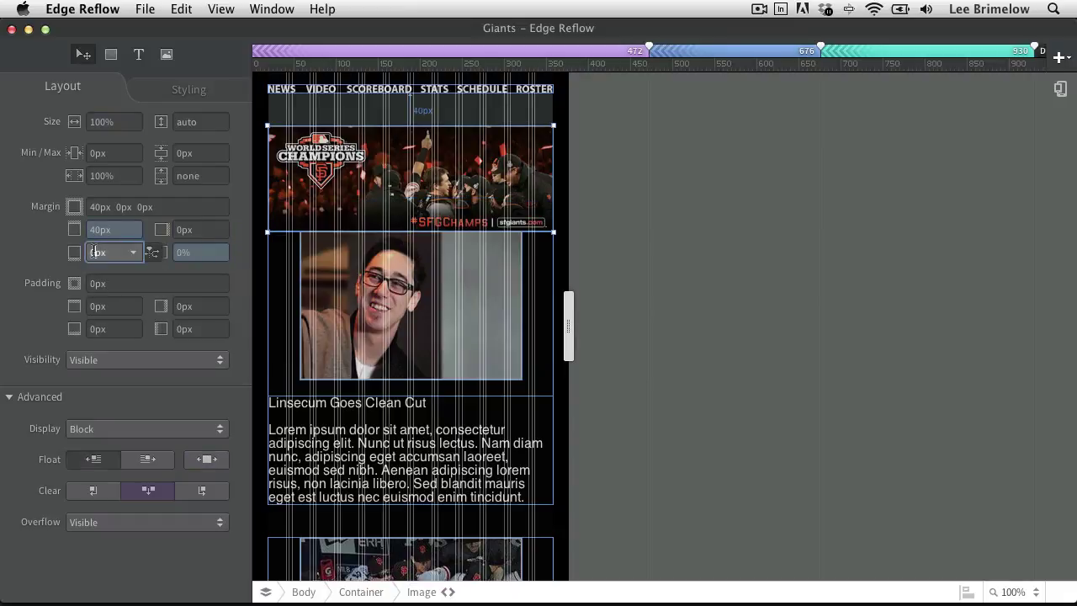
{"action": "left_click_drag", "start_coordinate": [96, 252], "coordinate": [82, 251]}
{"action": "type", "text": "40"}
{"action": "key", "text": "Return"}
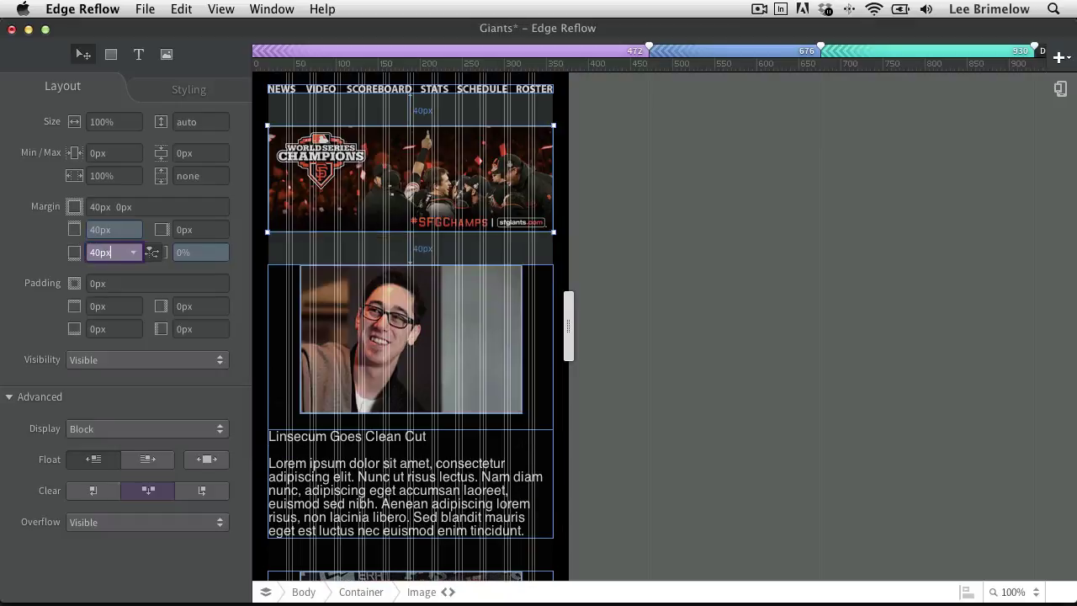
{"action": "left_click", "coordinate": [697, 283]}
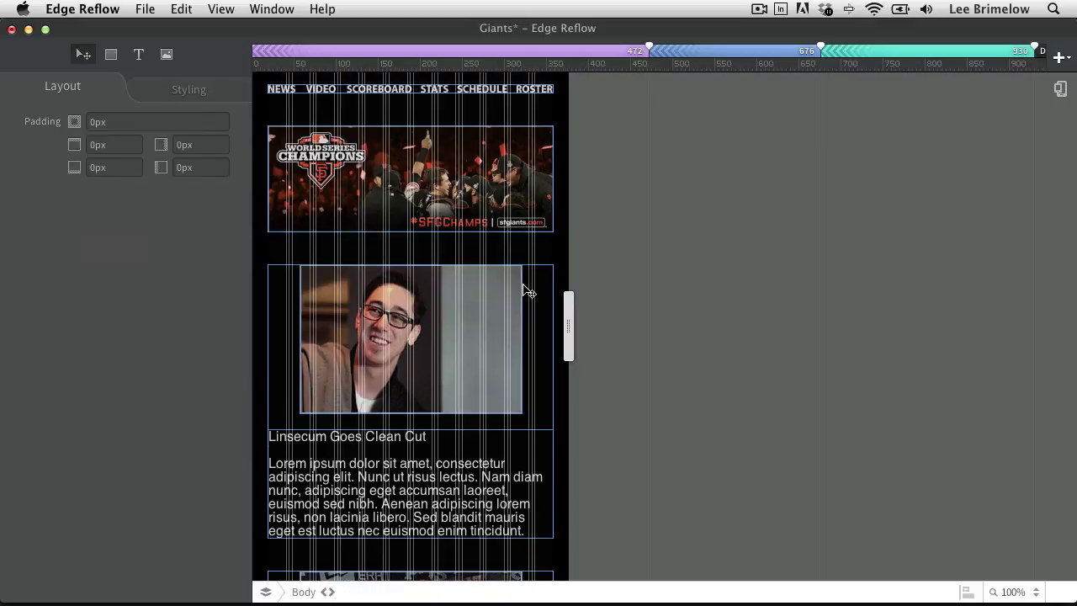
Save the page and preview it in Chrome at phone width to check the gap below the banner.
{"action": "key", "text": "super+s"}
{"action": "left_click", "coordinate": [221, 8]}
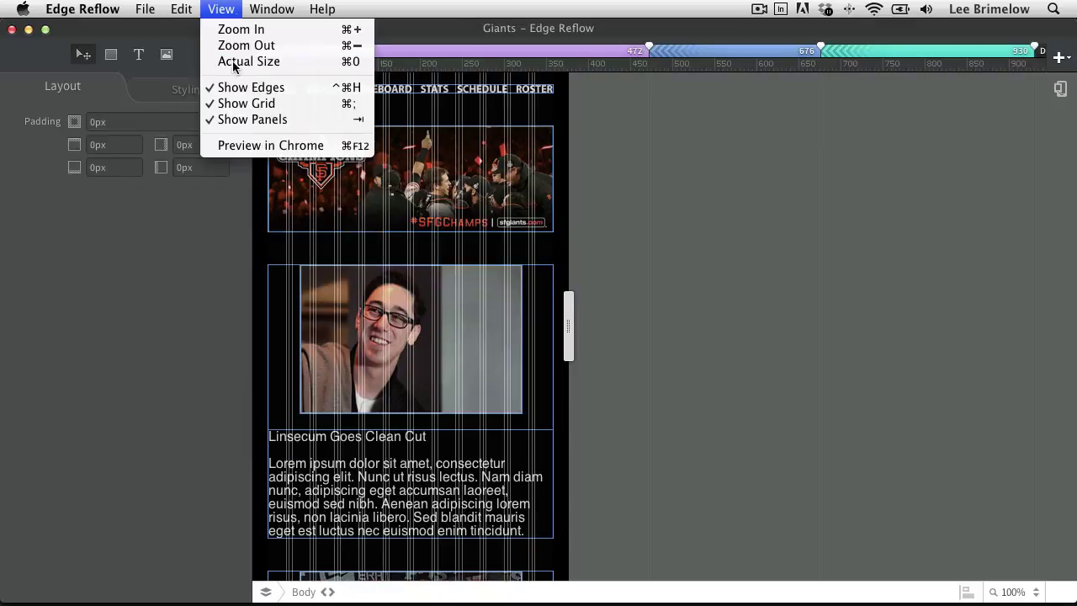
{"action": "left_click", "coordinate": [266, 145]}
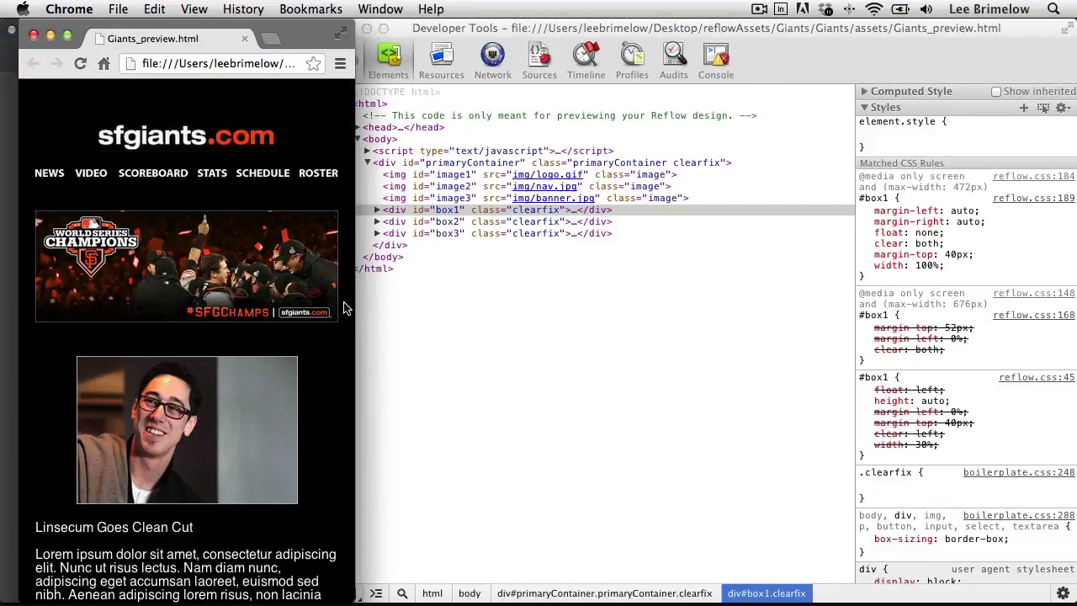
{"action": "left_click_drag", "start_coordinate": [438, 327], "coordinate": [355, 320]}
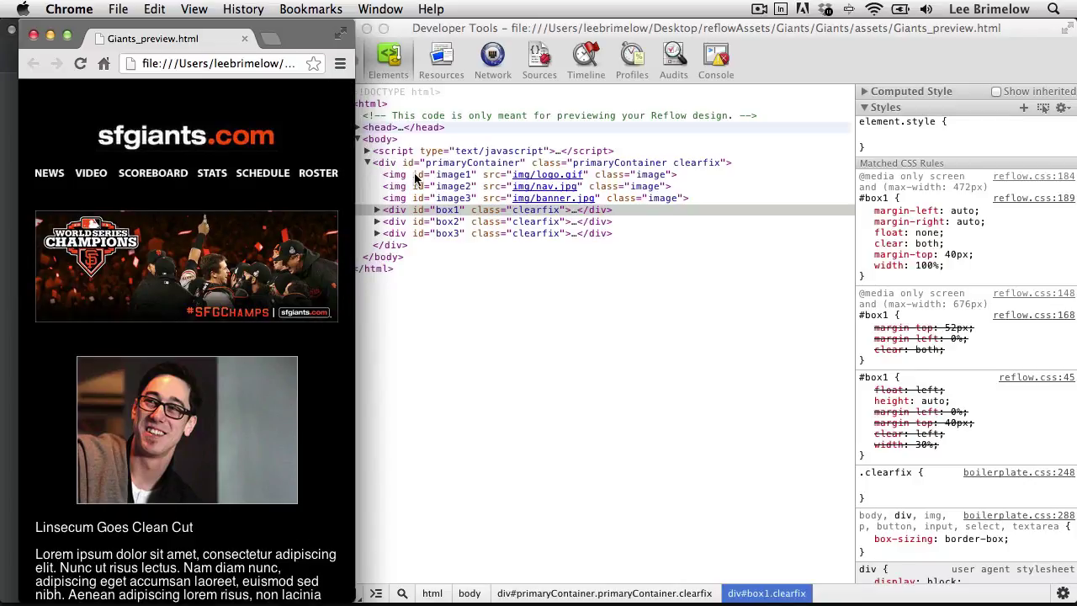
Switch back to Edge Reflow and turn on Adobe Edge Inspect for the Samsung device.
{"action": "key", "text": "super+Tab"}
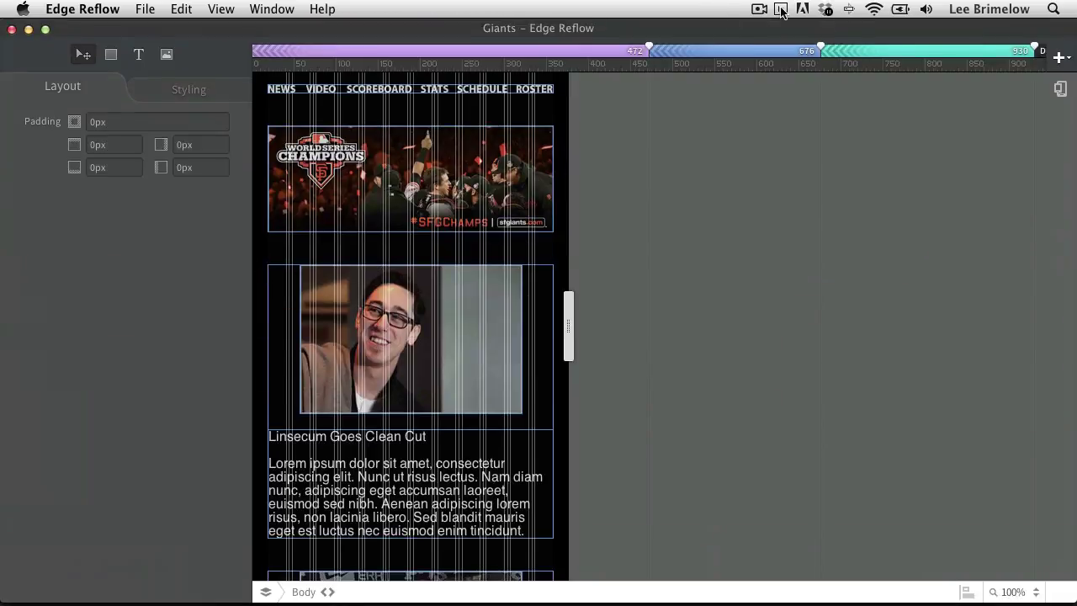
{"action": "left_click", "coordinate": [1062, 89]}
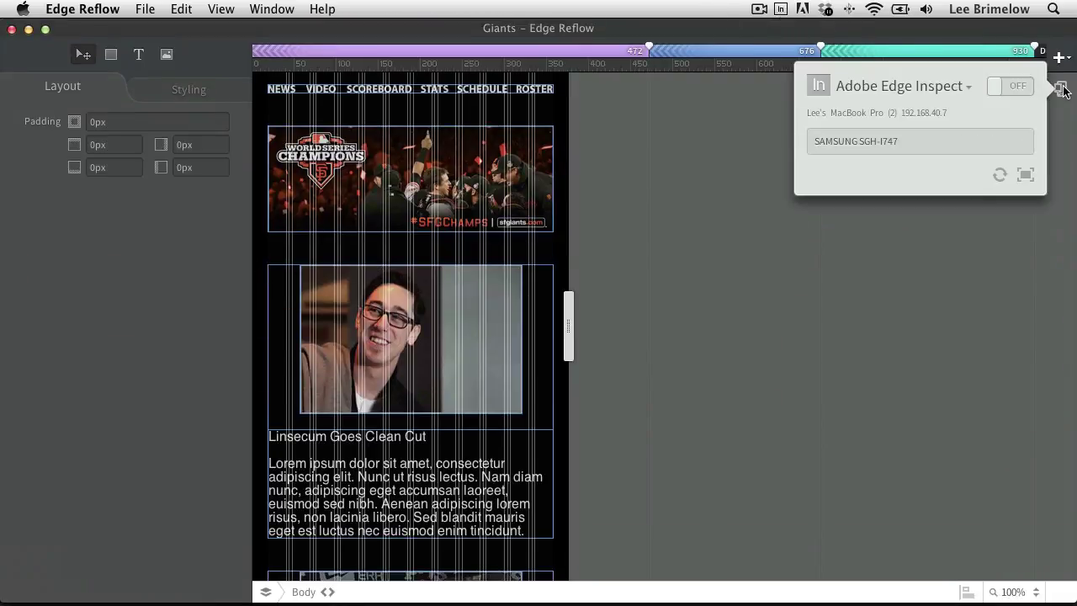
{"action": "left_click", "coordinate": [996, 87]}
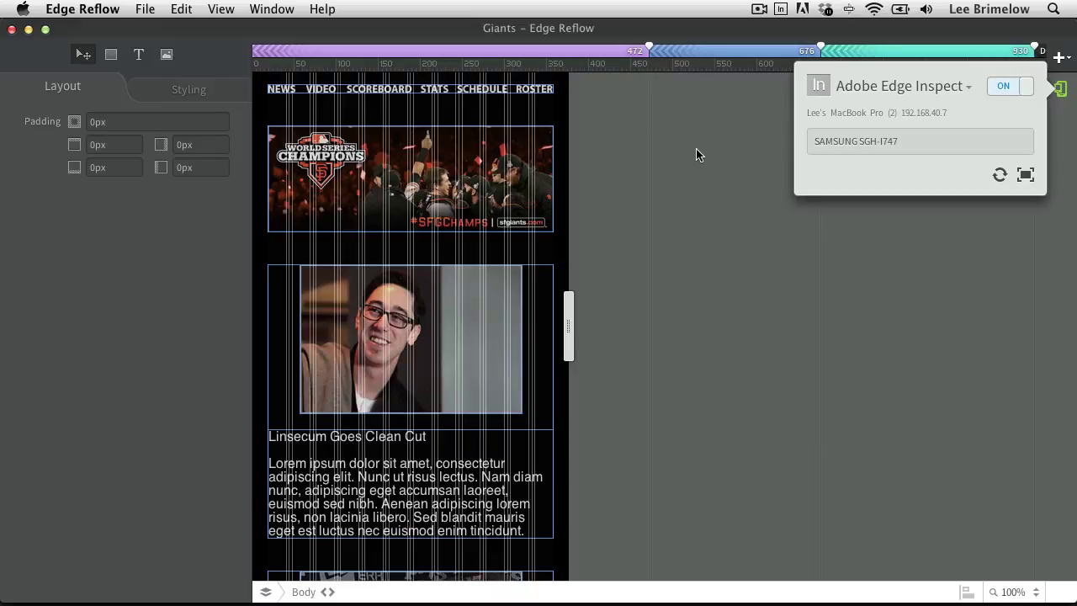
Check the page on the mirrored Android phone, then return to the layout's header in Edge Reflow.
{"action": "left_click", "coordinate": [685, 216]}
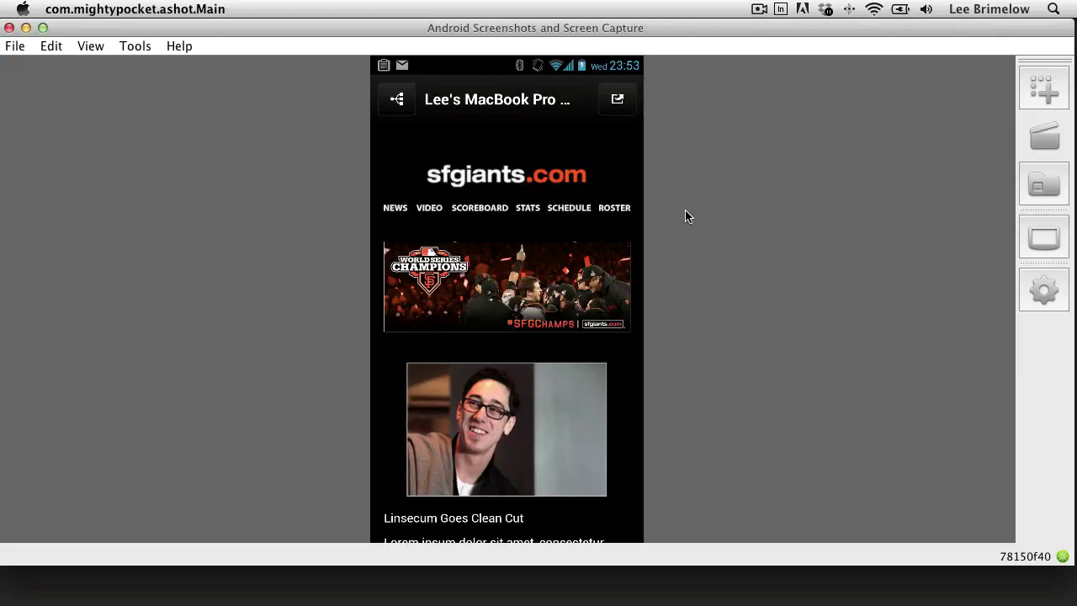
{"action": "key", "text": "ctrl+Left"}
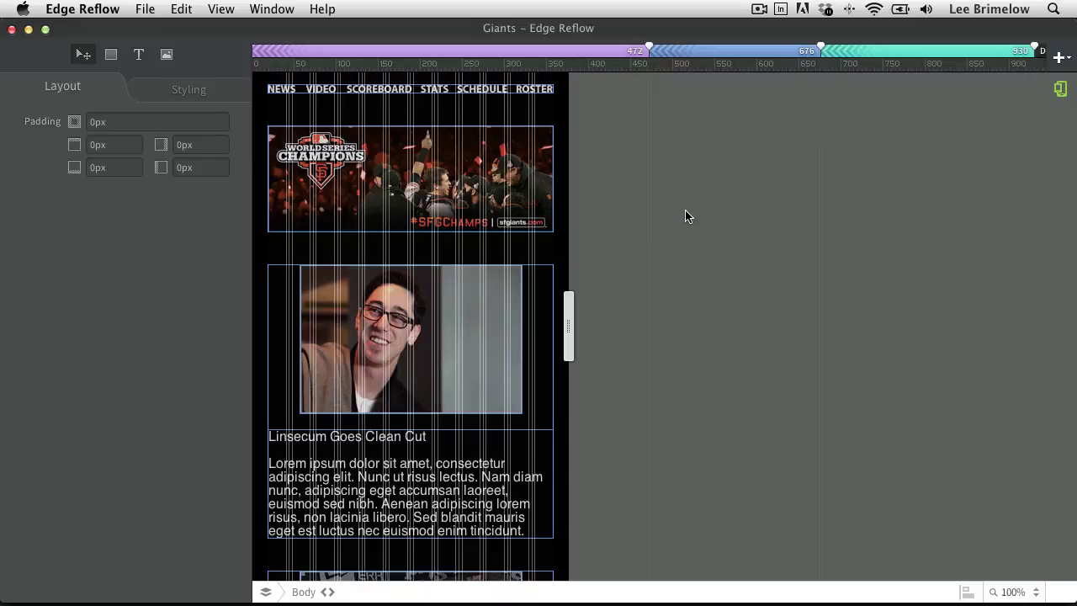
{"action": "scroll", "coordinate": [542, 226], "scroll_direction": "up", "scroll_amount": 3}
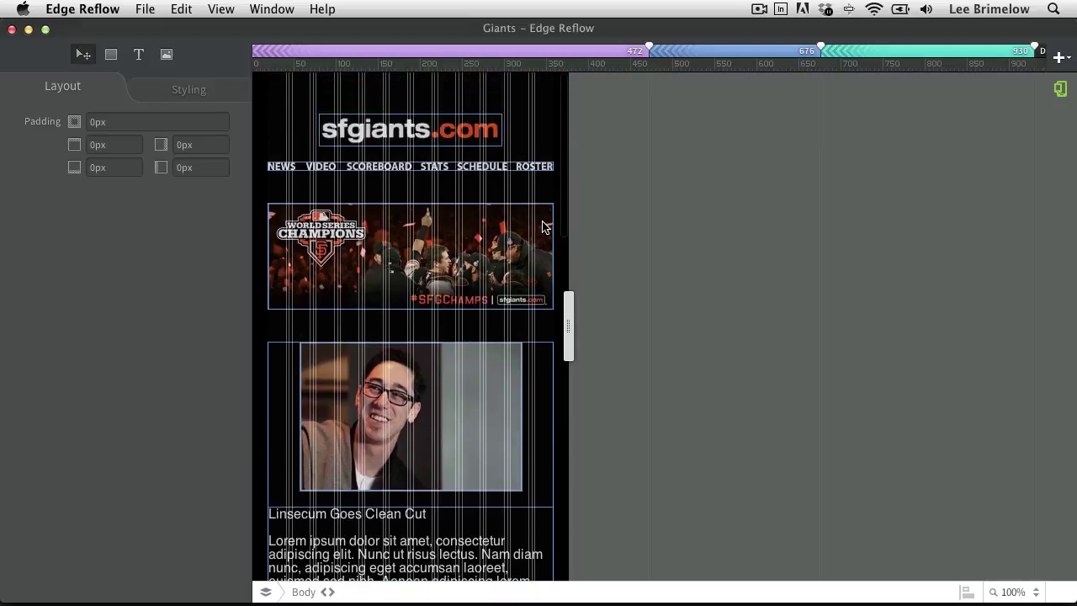